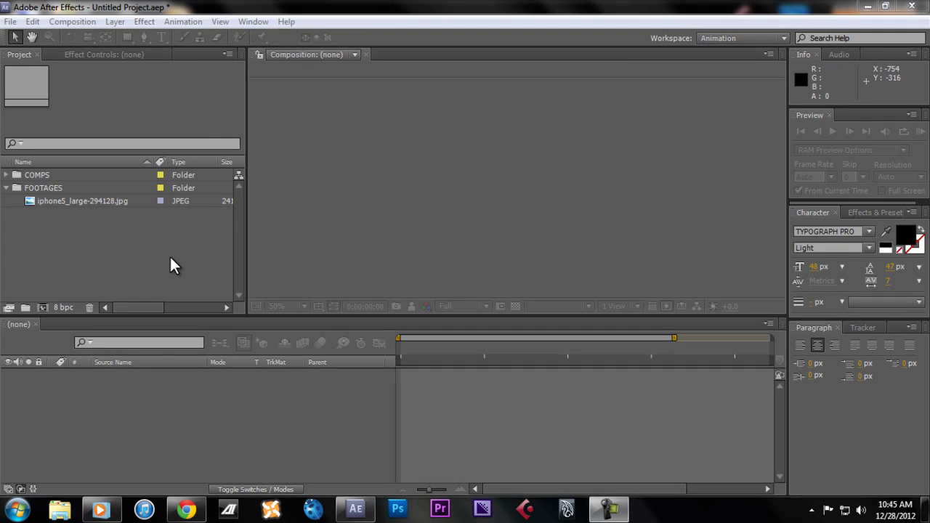
- Play the BATTLE OF THE MAGES video in the media player, pausing to examine the Illusion Mage title scene
click(100, 509)
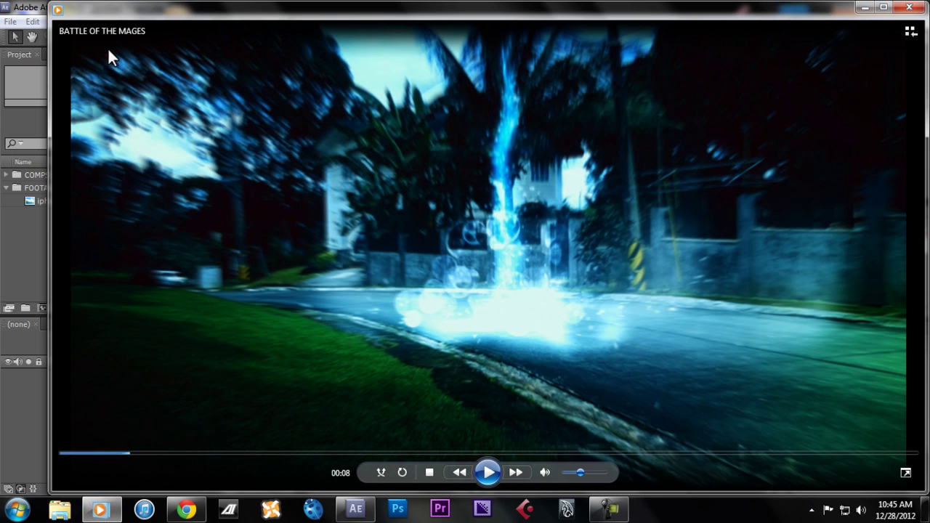
click(488, 474)
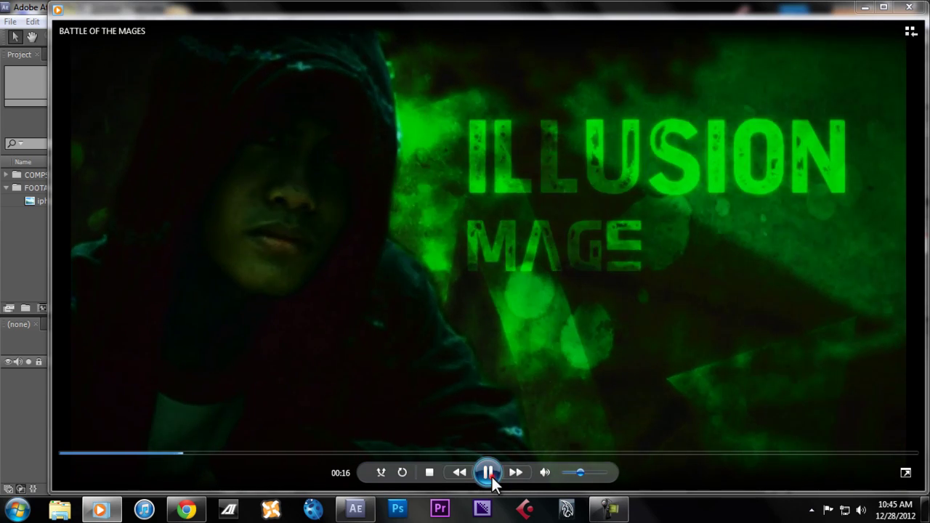
click(492, 476)
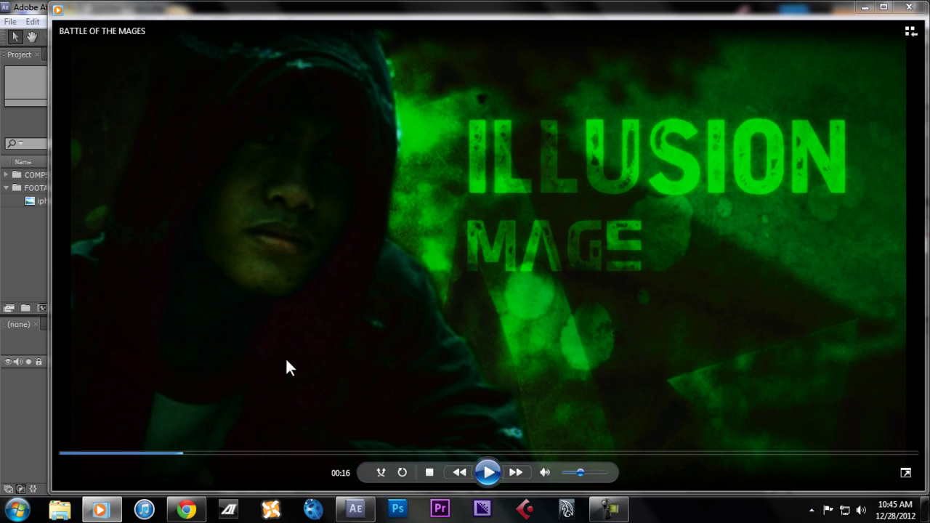
click(494, 475)
click(494, 475)
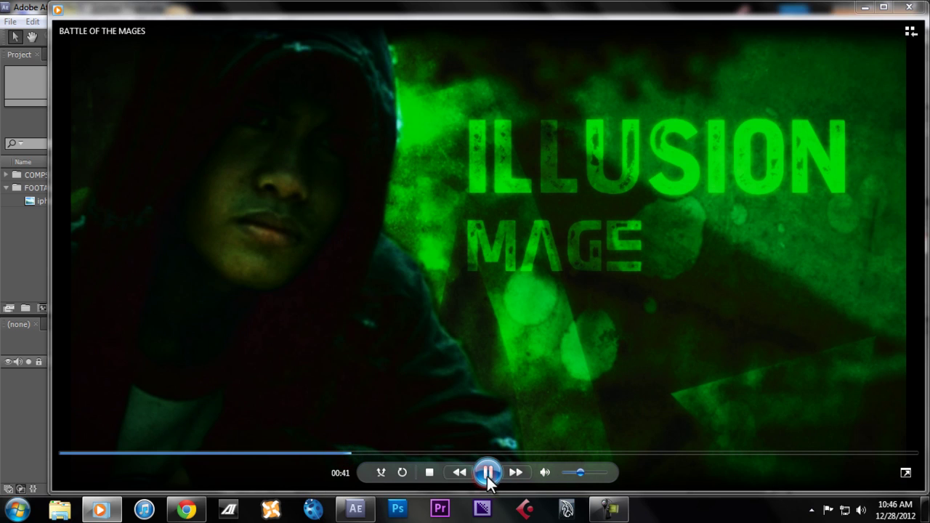
click(492, 474)
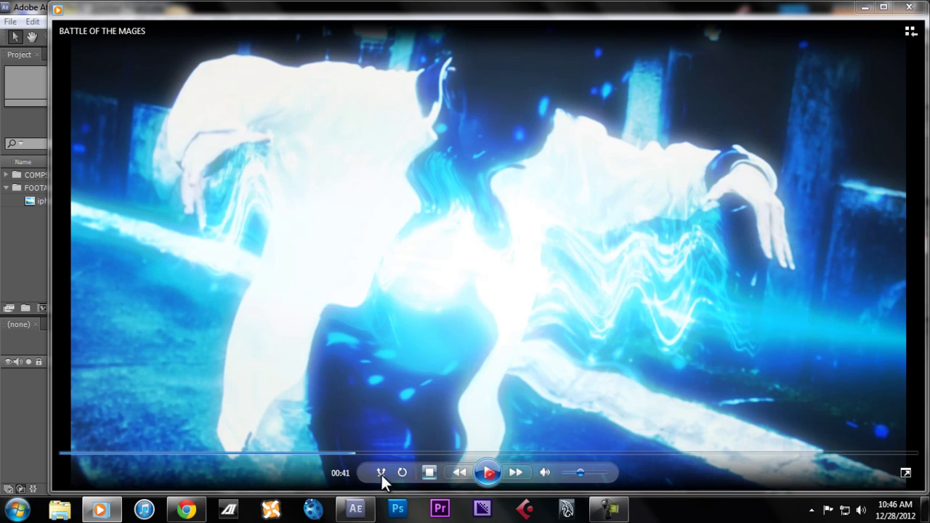
- Seek back in the video and play up to the Destruction Mage title scene, pausing on it
click(280, 453)
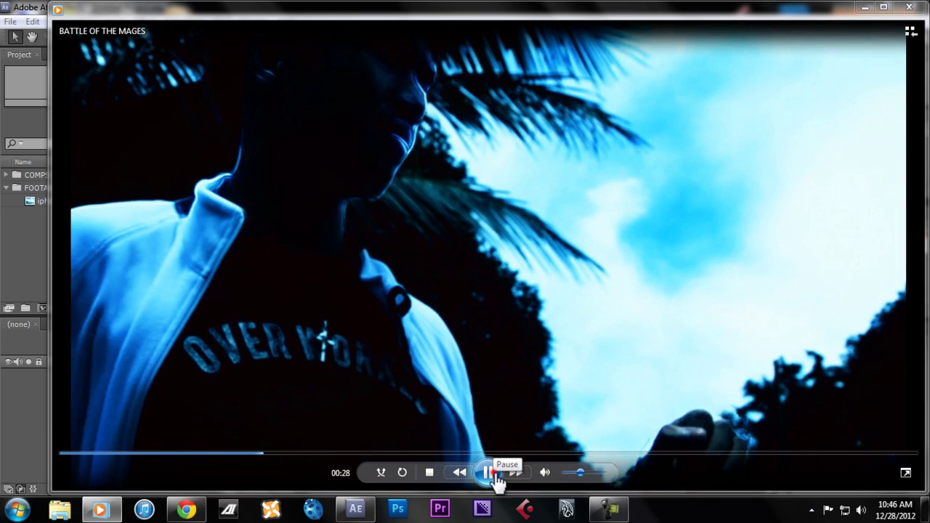
click(493, 473)
click(236, 453)
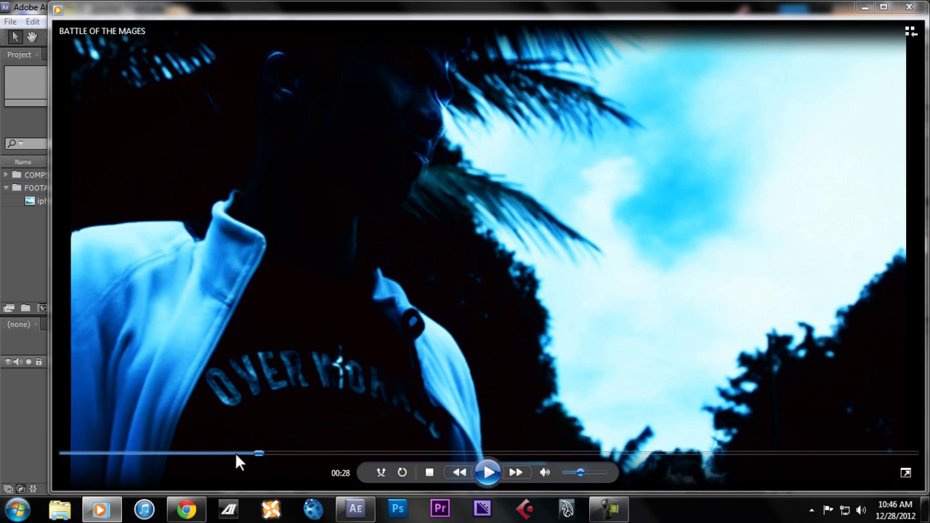
click(486, 473)
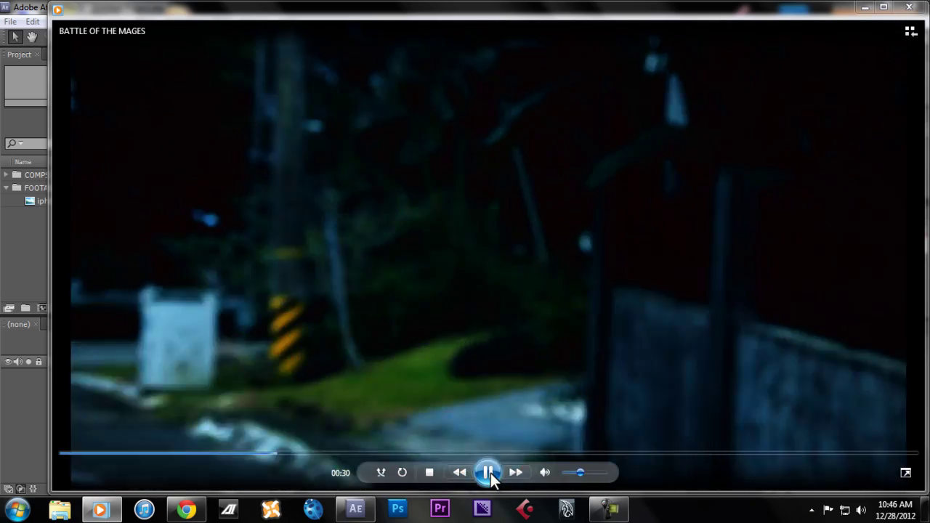
click(491, 473)
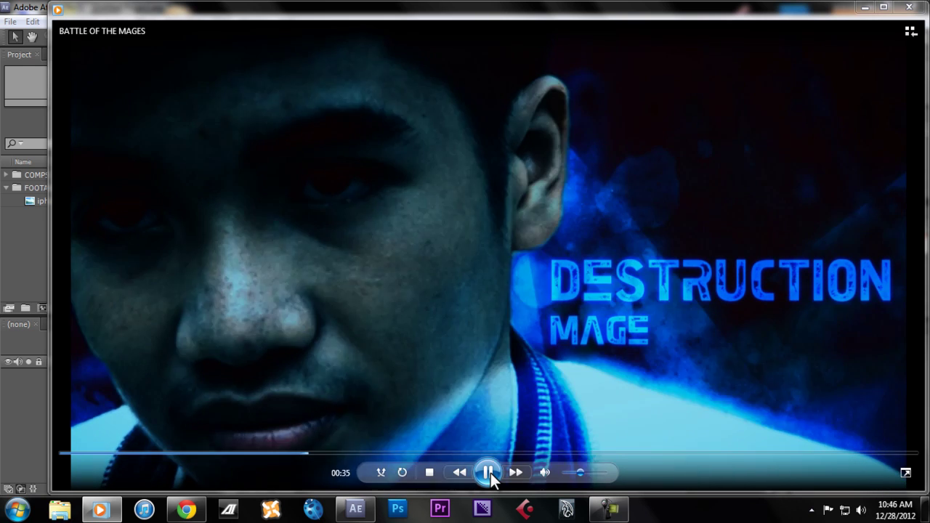
click(491, 473)
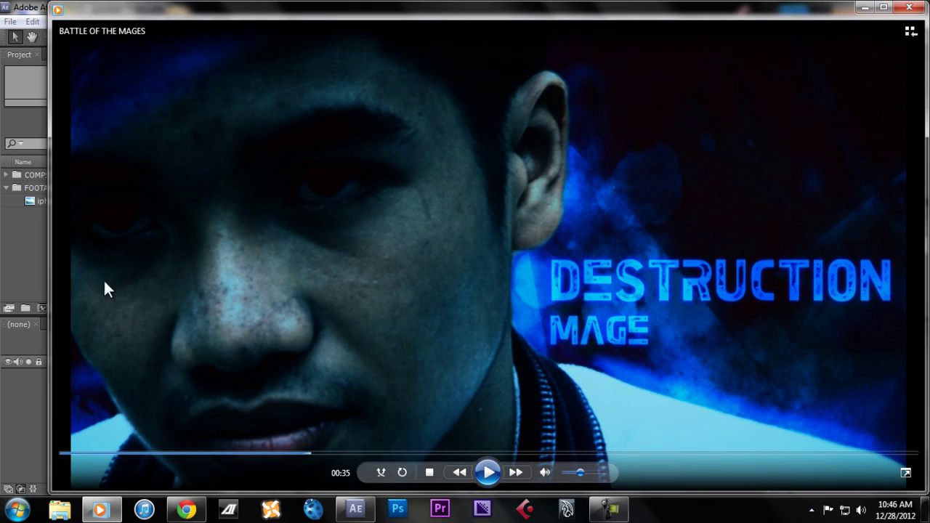
- Close the video player and return to the After Effects project
key(alt+F4)
click(84, 420)
click(58, 223)
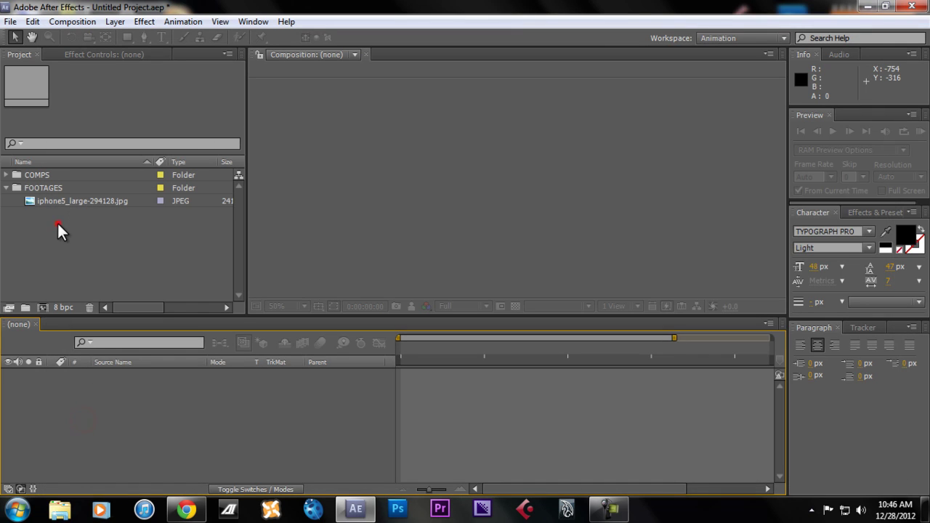
click(57, 222)
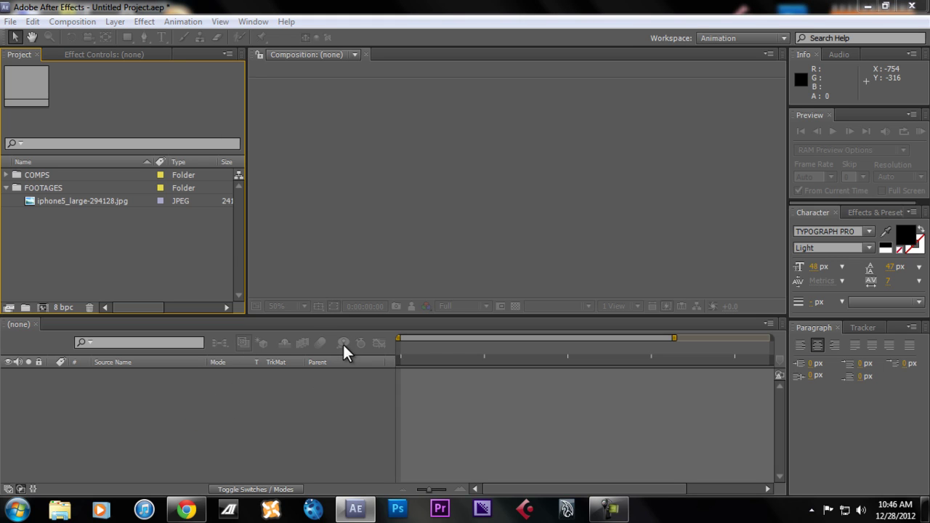
- Create a 1280 x 720 composition at 23.976 fps with a duration of 0:00:05:00, and move it into the COMPS folder
key(ctrl+n)
drag(615, 113, 441, 89)
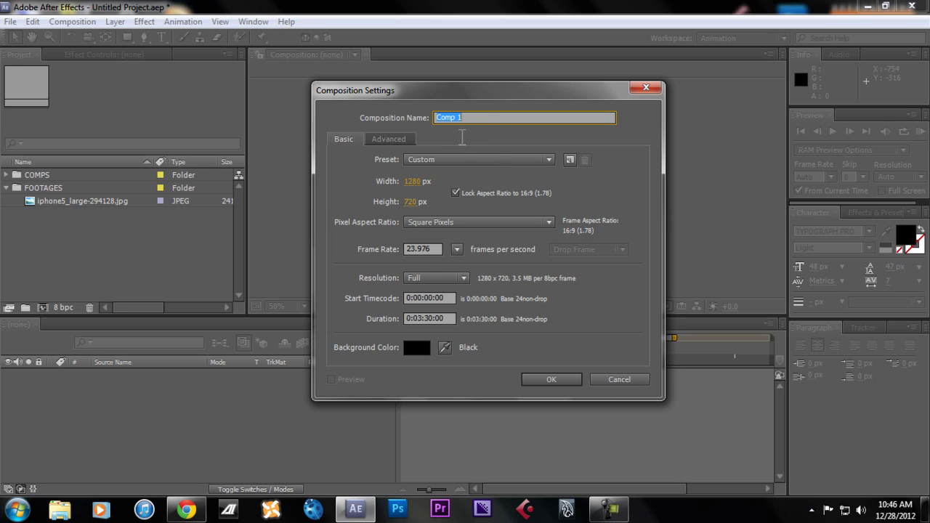
click(485, 119)
click(481, 119)
click(433, 249)
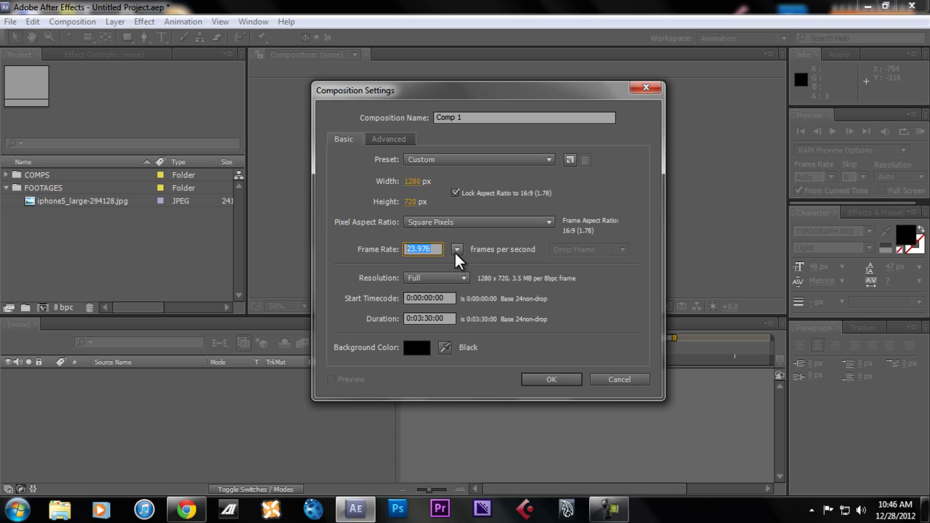
click(423, 318)
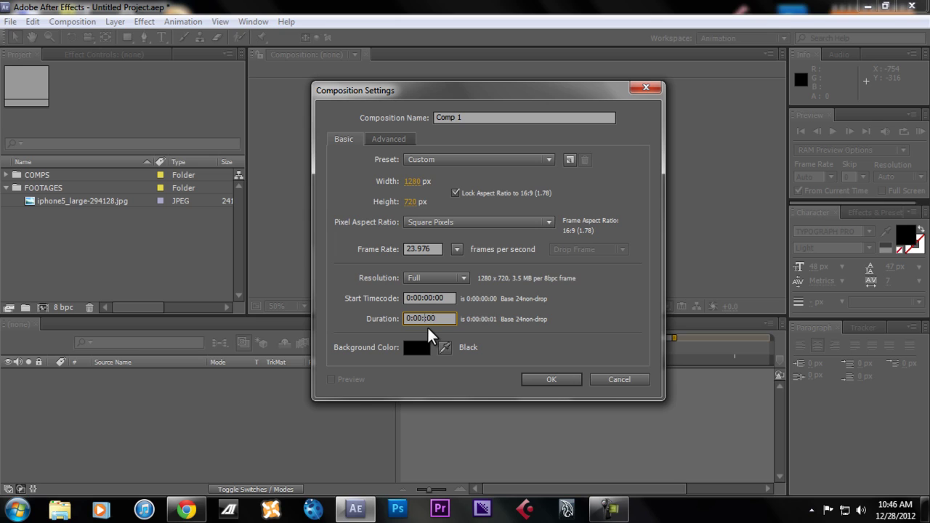
key(BackSpace)
click(482, 118)
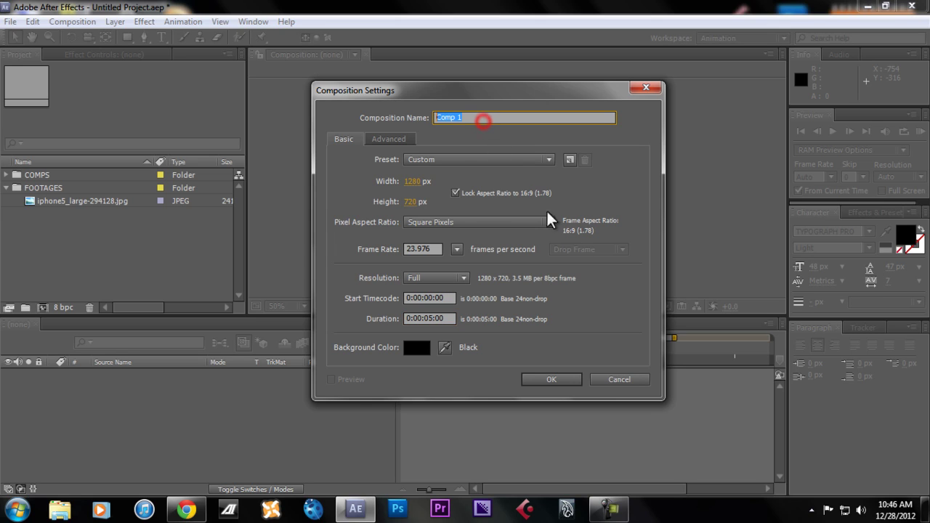
click(556, 378)
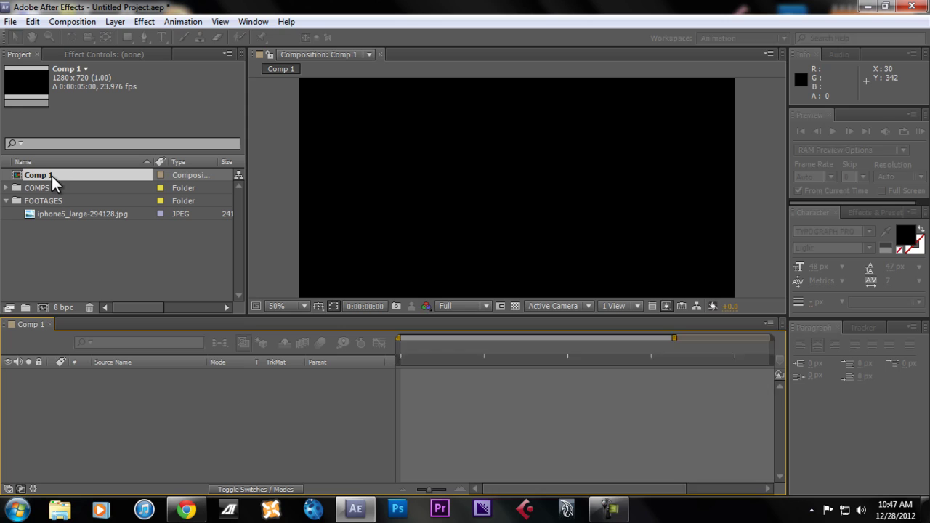
drag(44, 174, 41, 190)
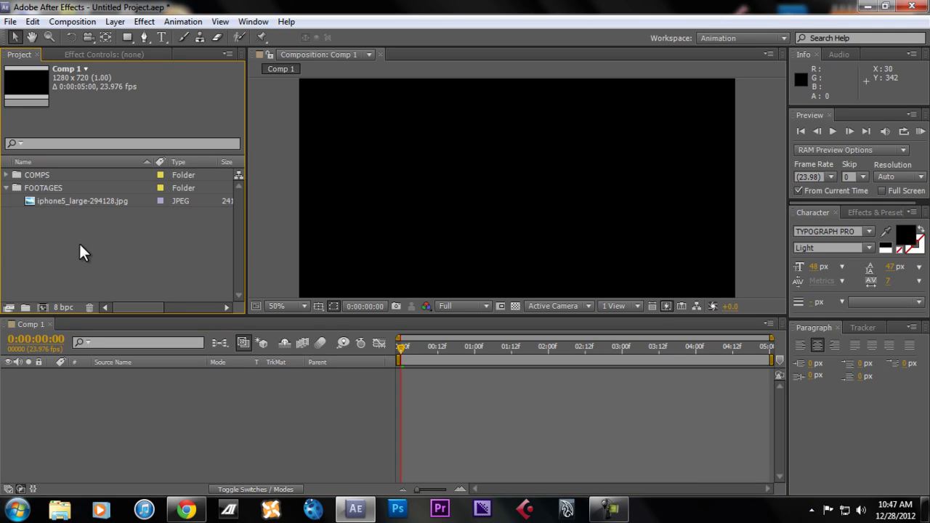
click(79, 242)
- Add iphone5_large-294128.jpg to Comp 1 and set the composition preview resolution to Auto
click(61, 202)
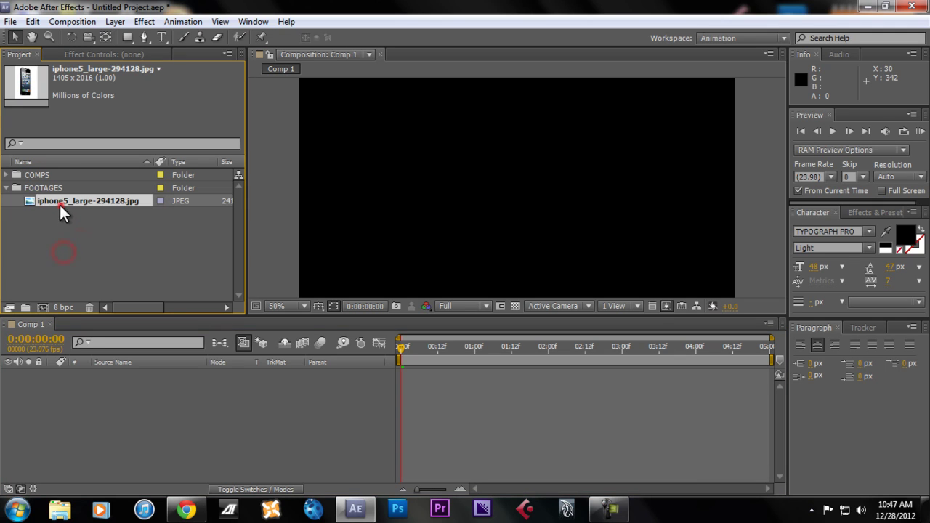
drag(35, 202, 132, 208)
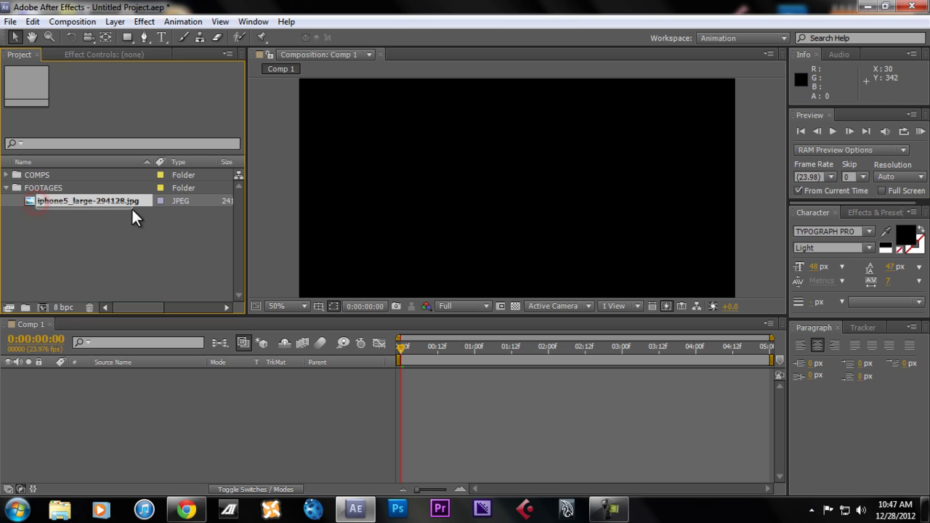
drag(75, 201, 538, 202)
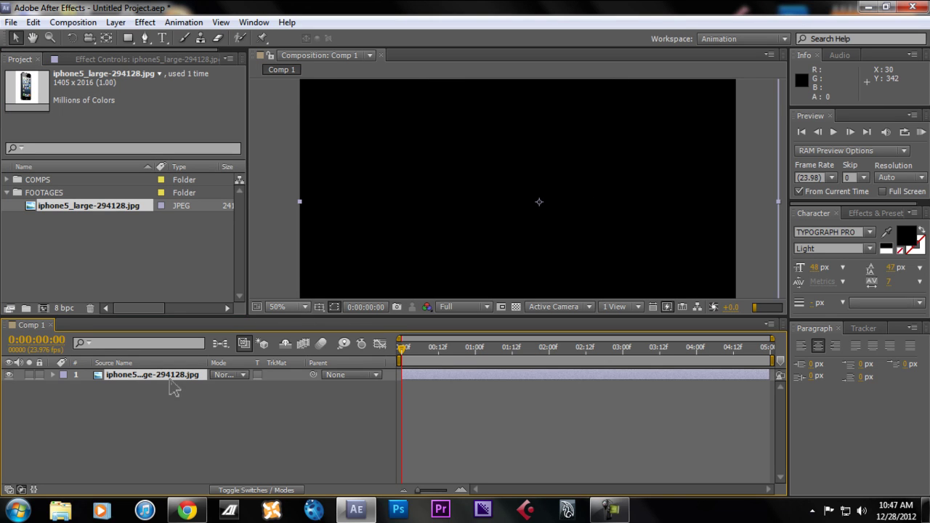
click(459, 305)
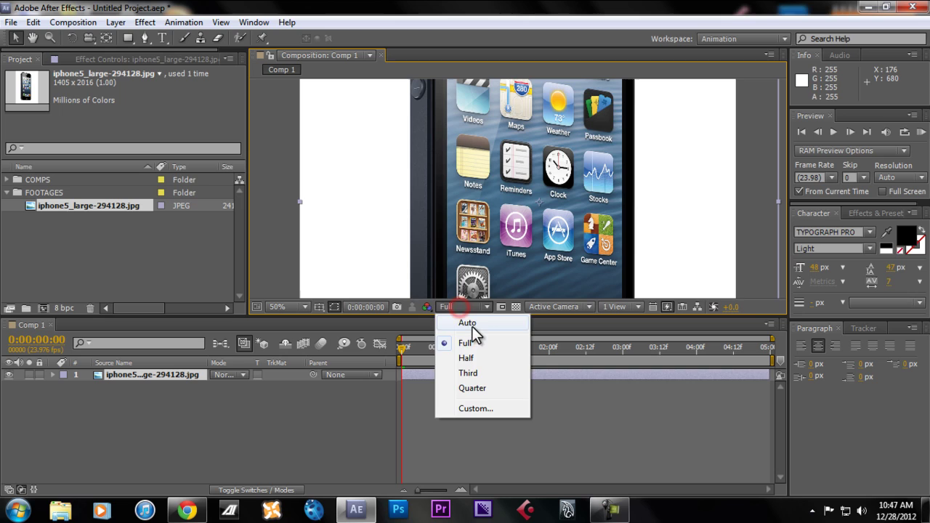
click(473, 322)
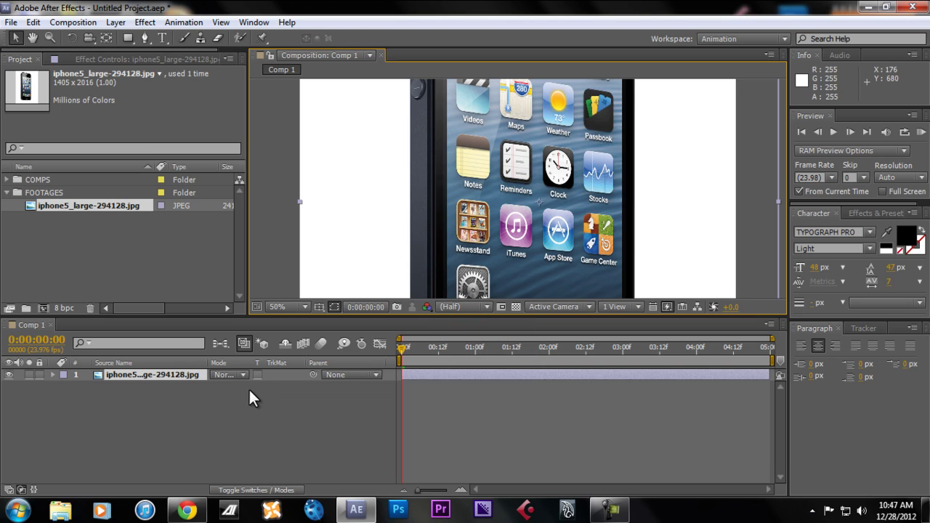
- Scale the iPhone image layer to 35% and move it slightly left of centre in the frame
key(s)
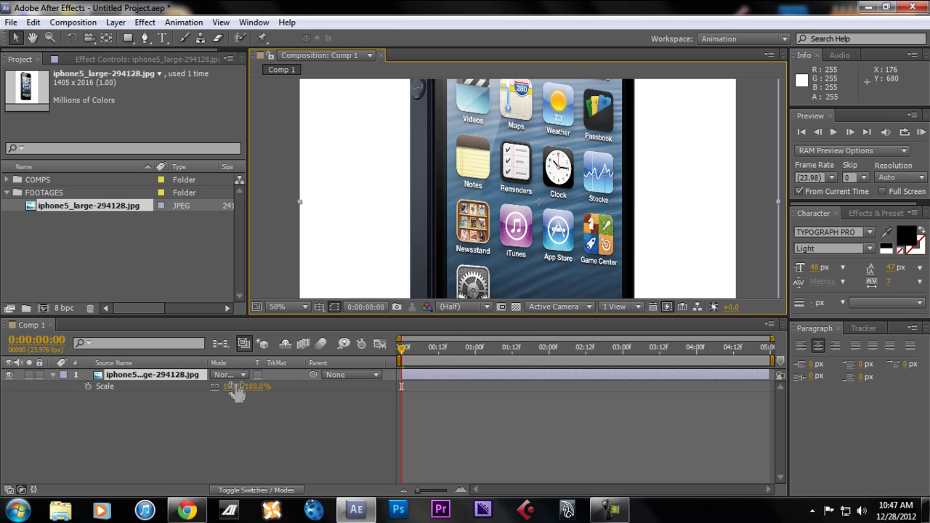
click(233, 386)
drag(233, 384, 469, 376)
click(470, 373)
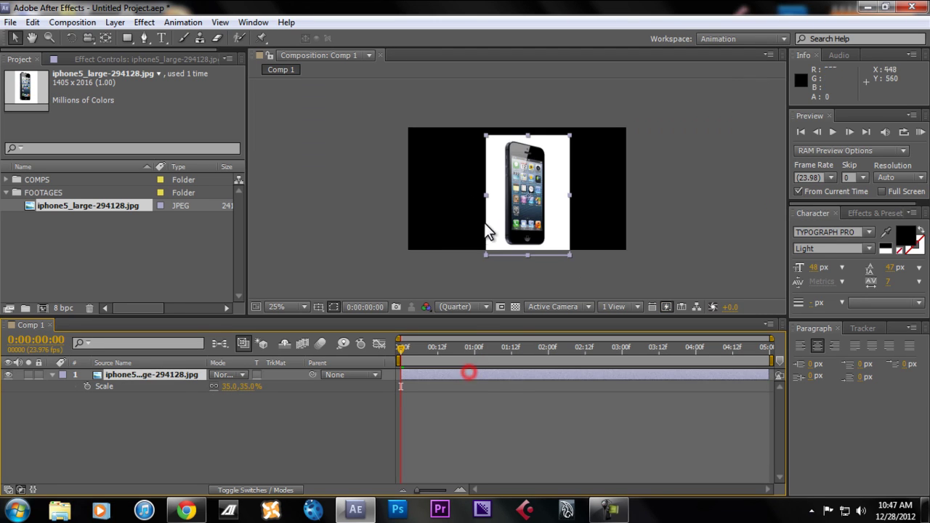
drag(494, 231, 418, 223)
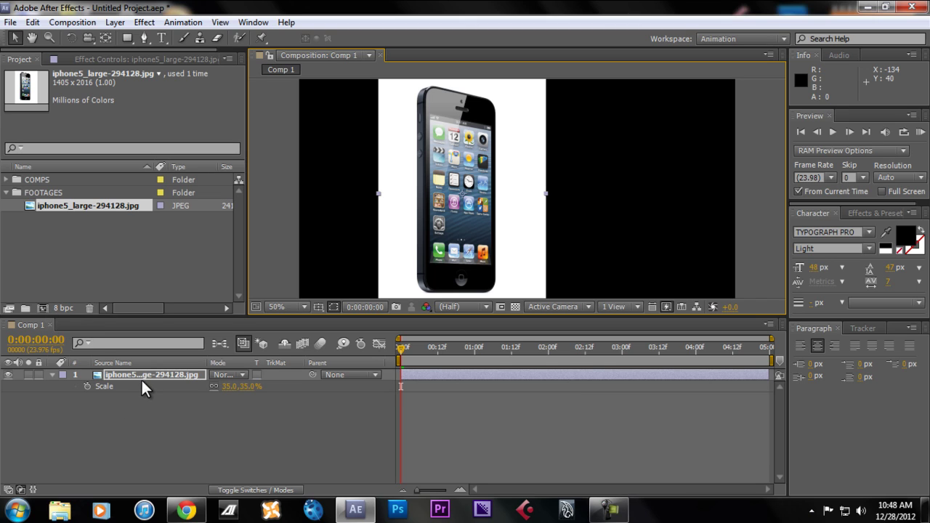
- Apply the Color Key effect to the iPhone layer and sample the image's white background as the key color
click(859, 215)
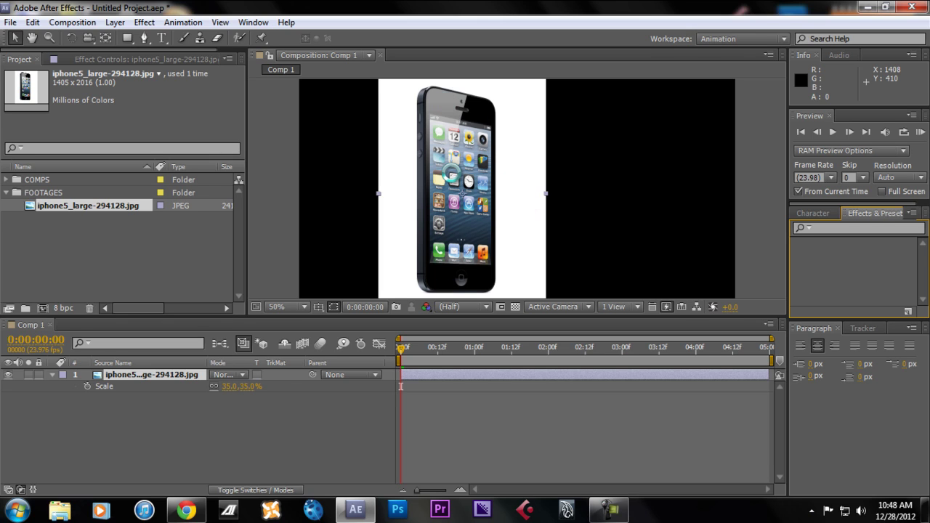
text(col)
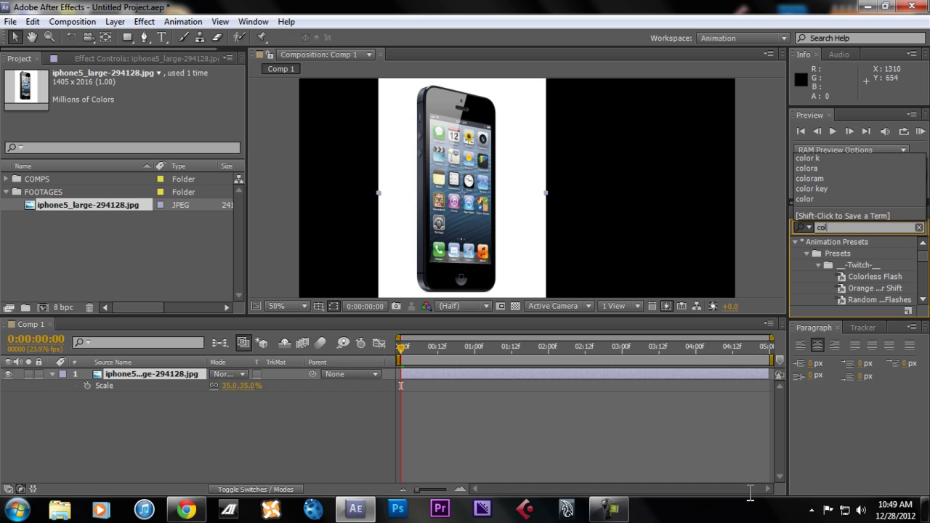
text(or key)
drag(831, 255, 464, 229)
click(159, 108)
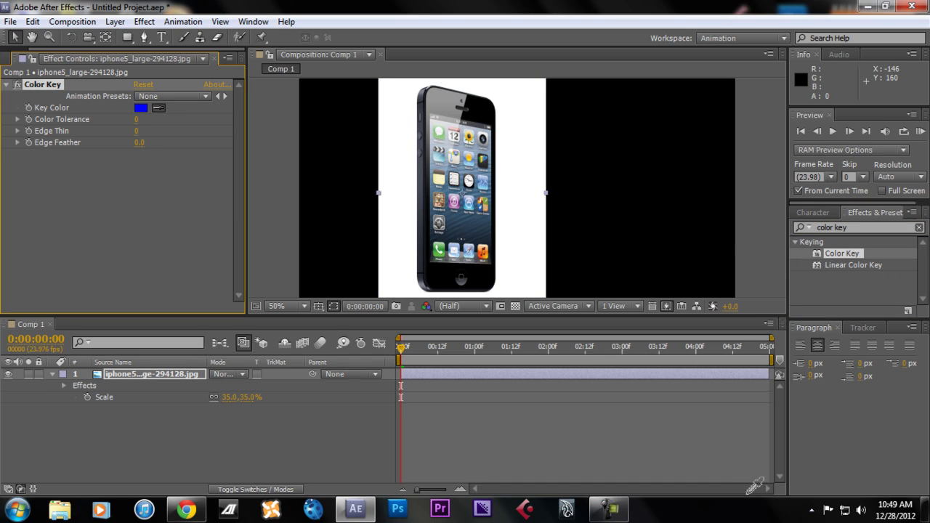
click(408, 140)
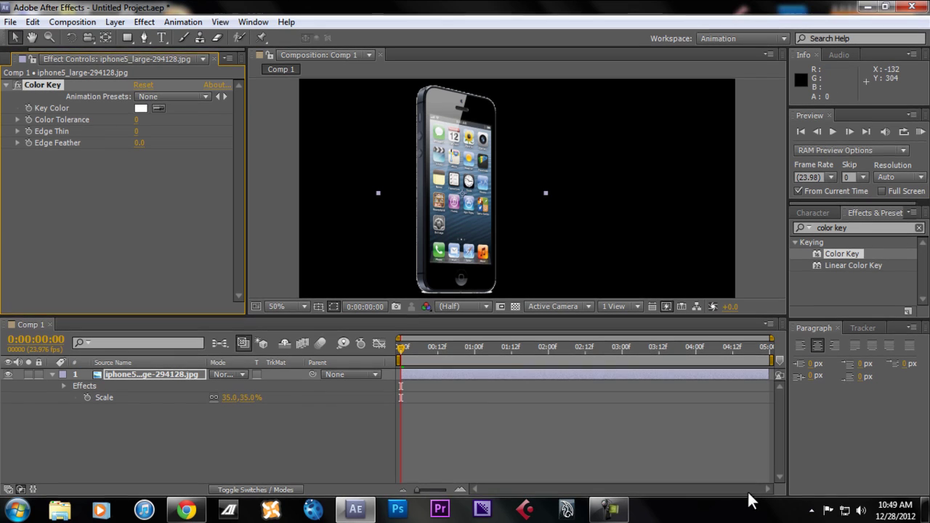
- Set the Color Key's Color Tolerance to 1 while checking the phone's edge up close
key(period)
key(period)
key(space)
drag(393, 188, 736, 209)
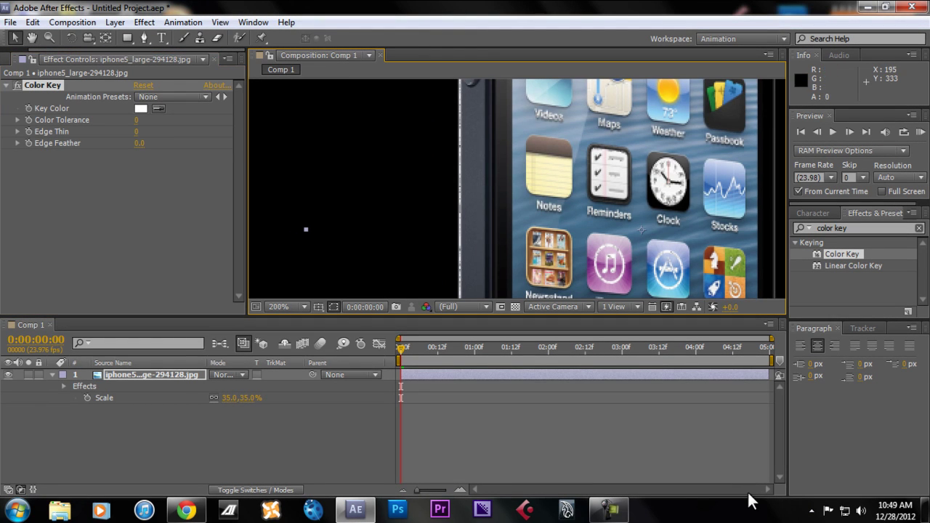
click(138, 143)
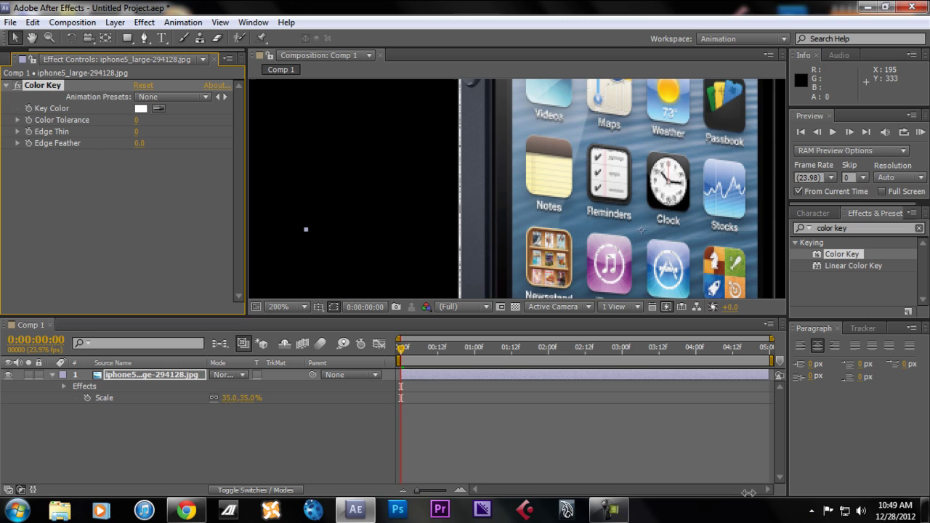
click(137, 120)
text(1)
click(149, 200)
- Inspect the phone's keyed edge and set the Color Key's Edge Feather to 0.2
key(space)
drag(608, 205, 510, 313)
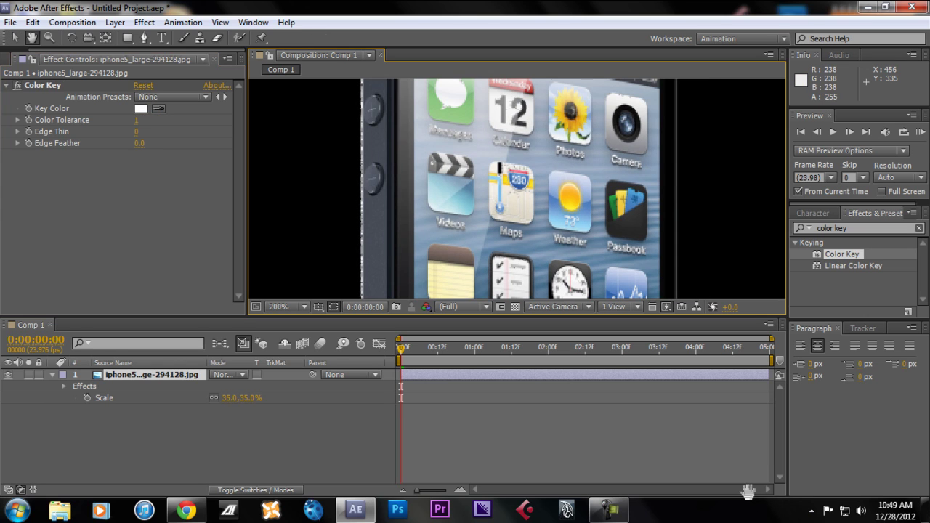
click(515, 307)
click(515, 307)
key(space)
drag(502, 251, 633, 167)
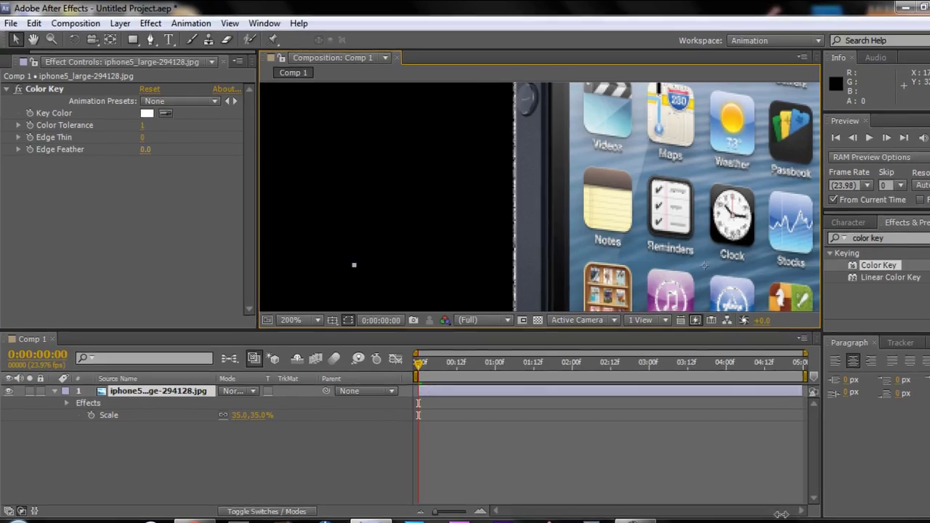
click(139, 143)
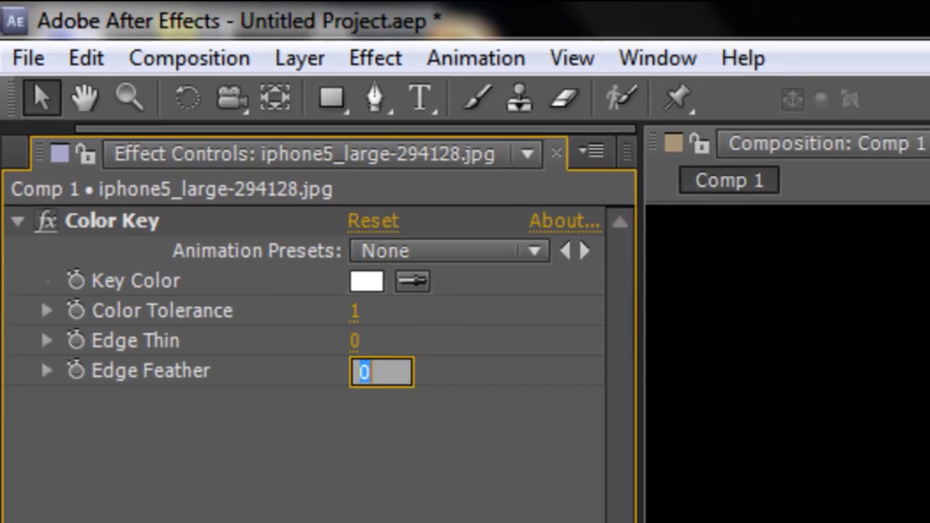
text(.2)
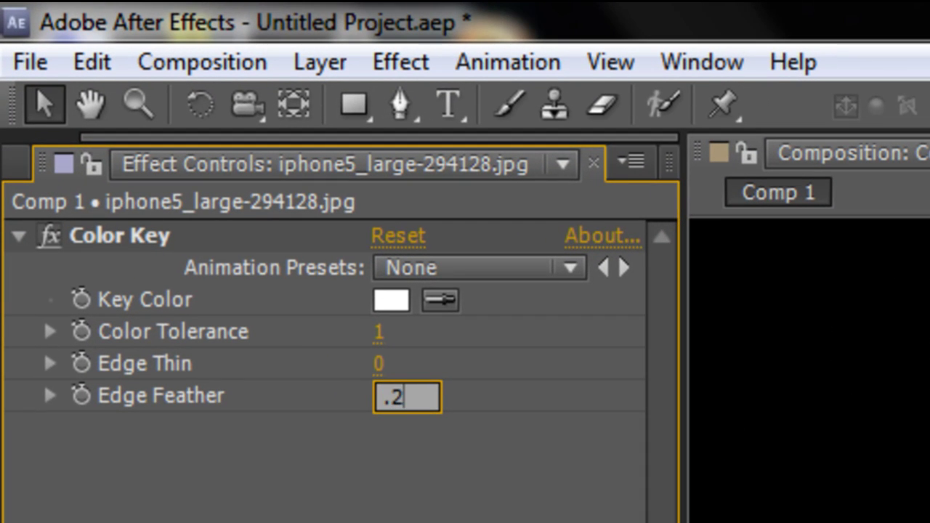
key(Return)
- Check the phone's side edge and try an Edge Feather of 0.5 on the Color Key
key(h)
click(518, 189)
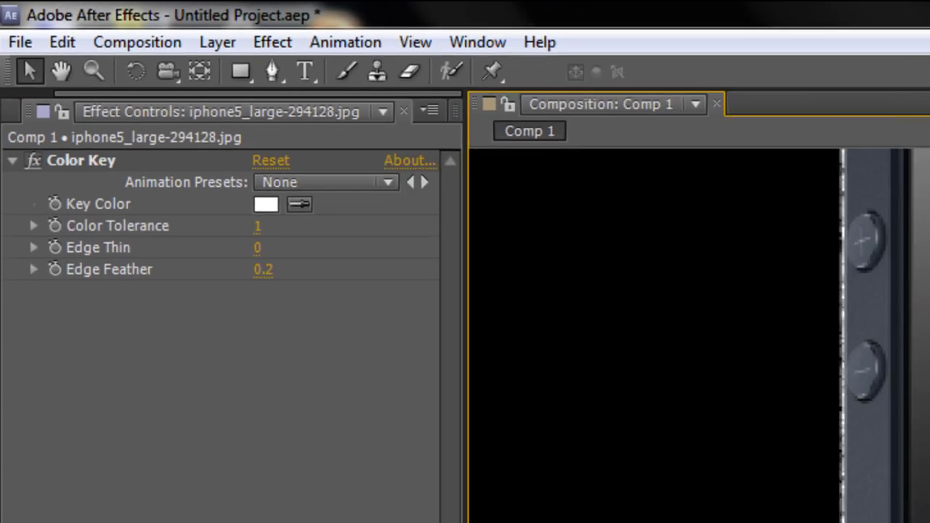
click(386, 396)
text(.5)
key(Return)
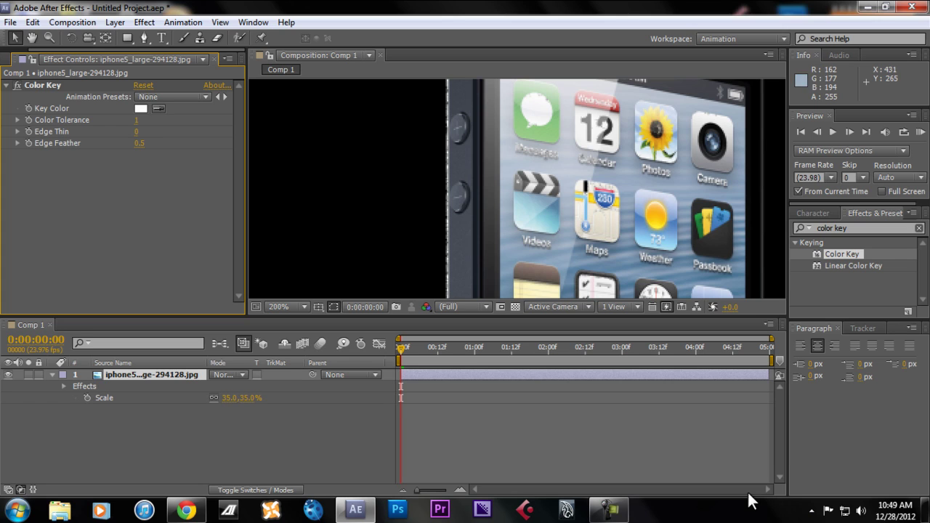
- Set the Color Key's Edge Feather to 3 and fit the whole composition in the viewer
key(comma)
key(comma)
key(comma)
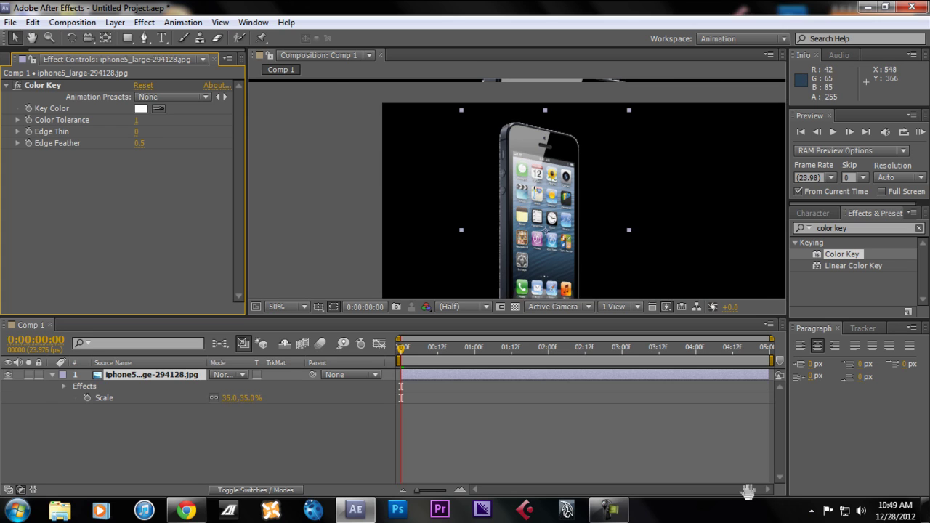
drag(138, 143, 169, 143)
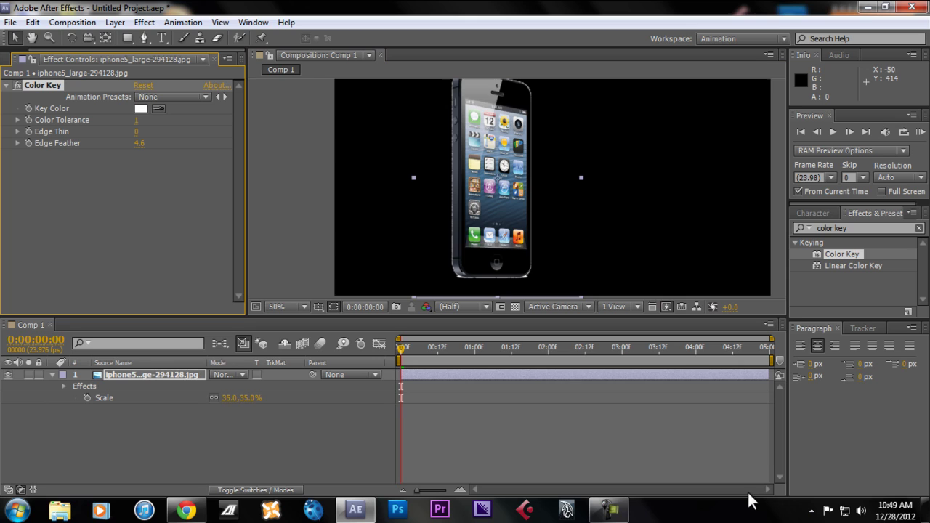
key(period)
key(period)
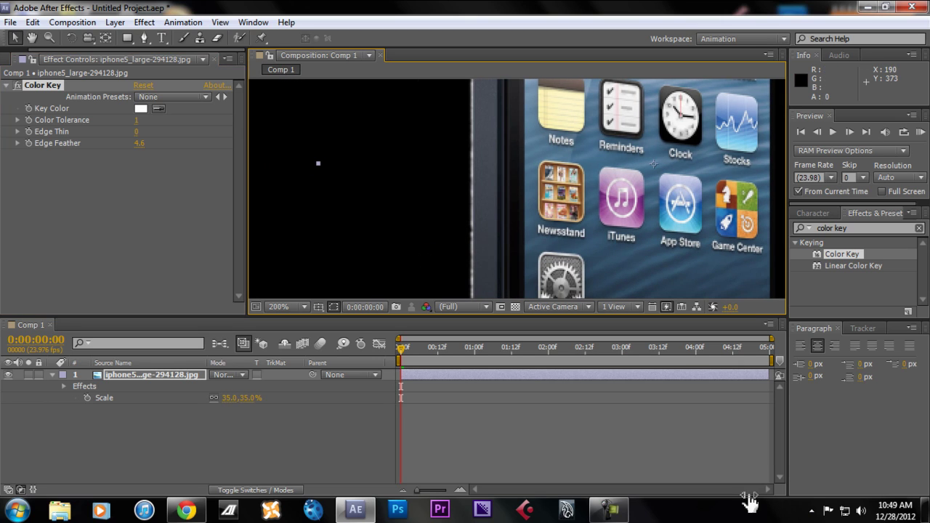
text(3)
key(Return)
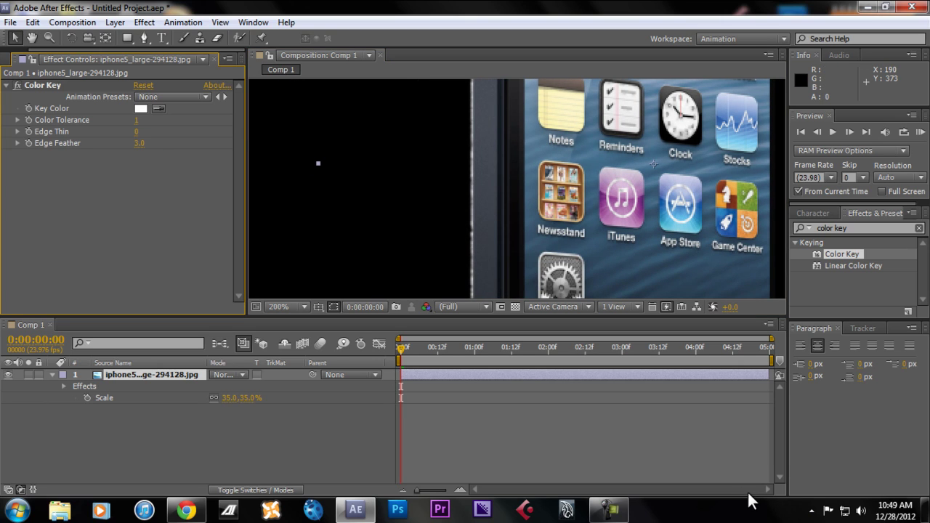
click(287, 306)
click(294, 60)
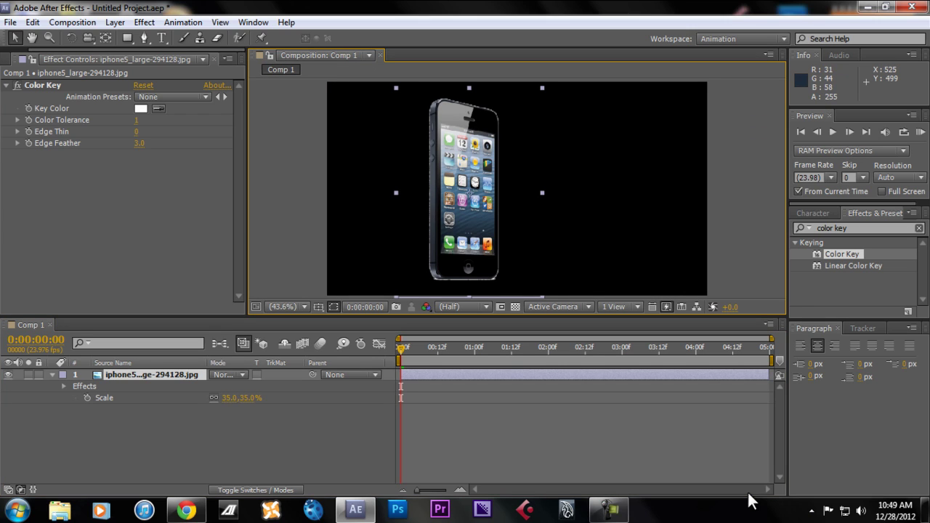
- Duplicate the keyed iPhone image layer in Comp 1
click(167, 436)
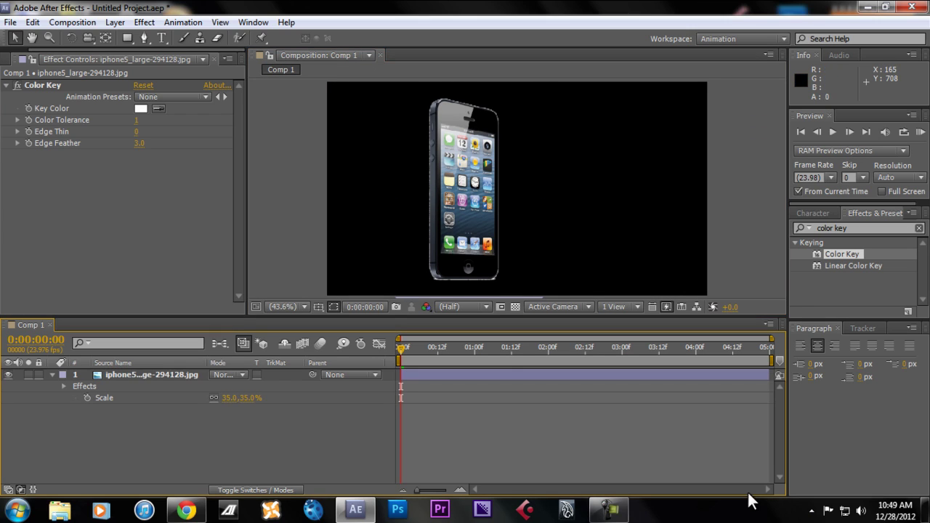
click(151, 375)
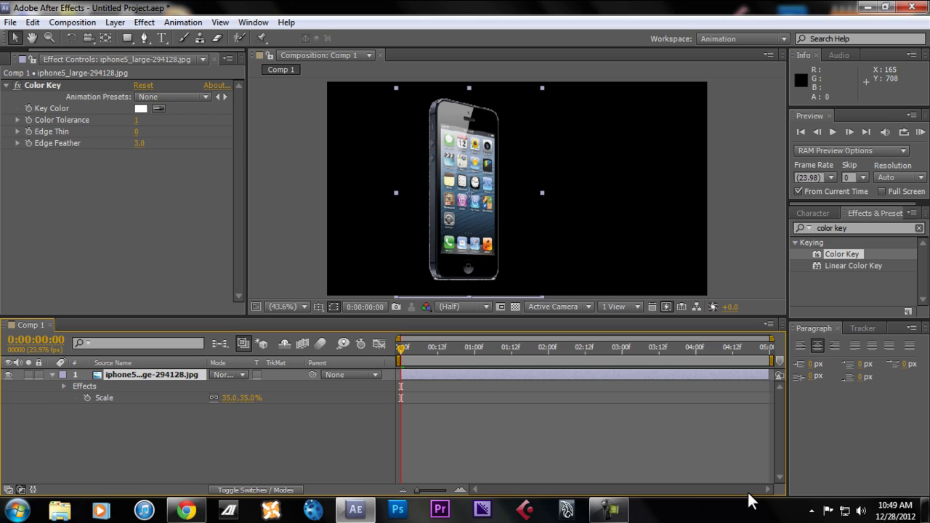
key(ctrl+d)
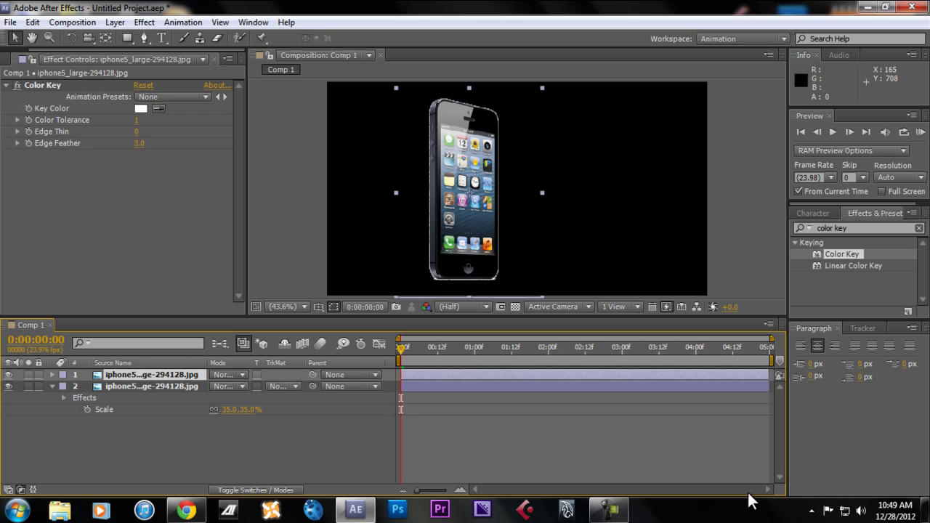
- Find the Stylize Glow effect and apply it to the upper iPhone layer
click(151, 375)
drag(852, 228, 815, 228)
text(glow)
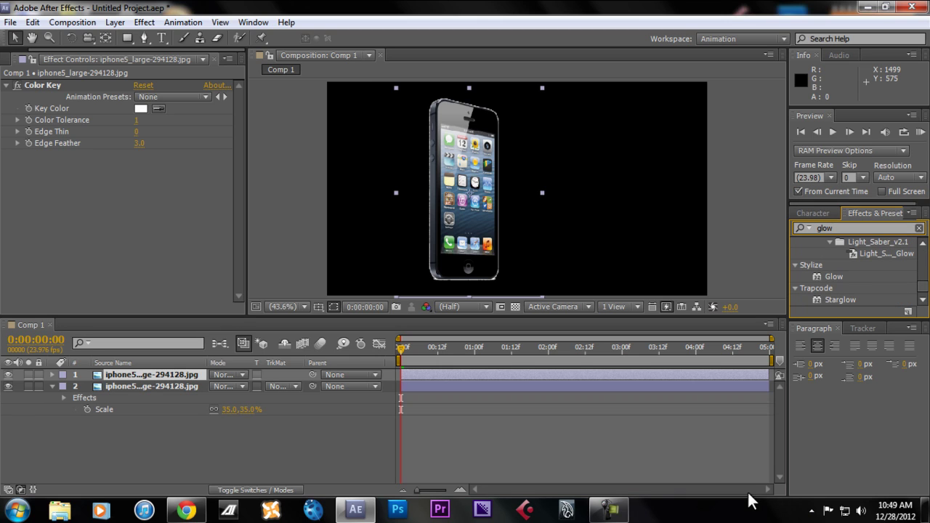
drag(834, 276, 178, 376)
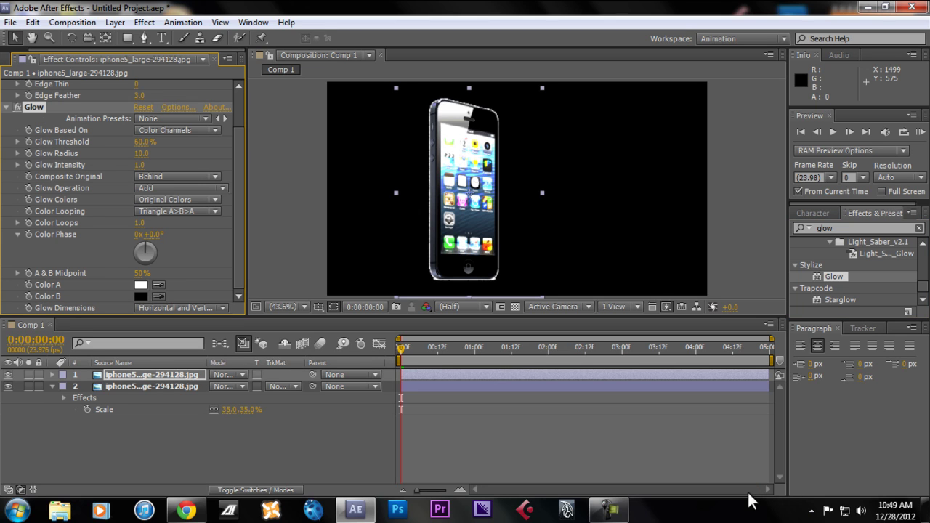
- Pre-compose the glowing iPhone layer as "Glow Layer", moving all attributes into the new composition
click(750, 494)
click(581, 375)
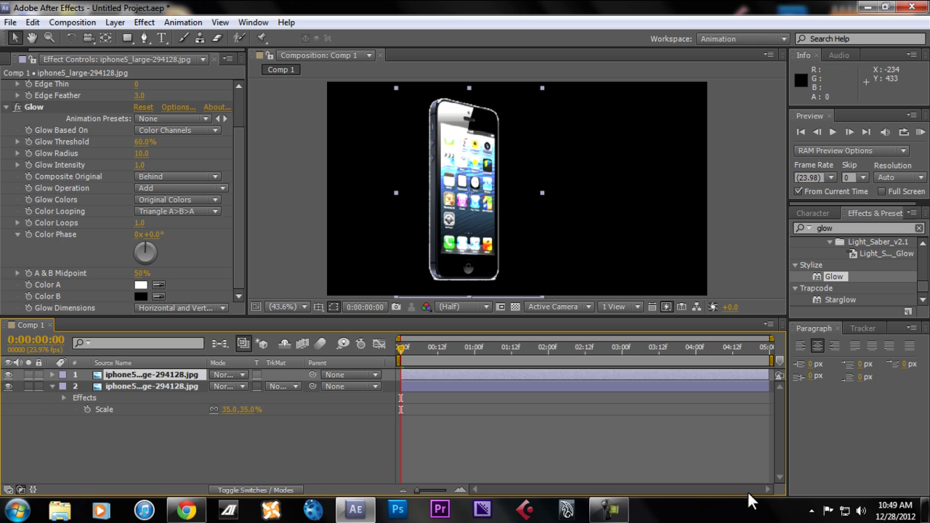
key(ctrl+shift+c)
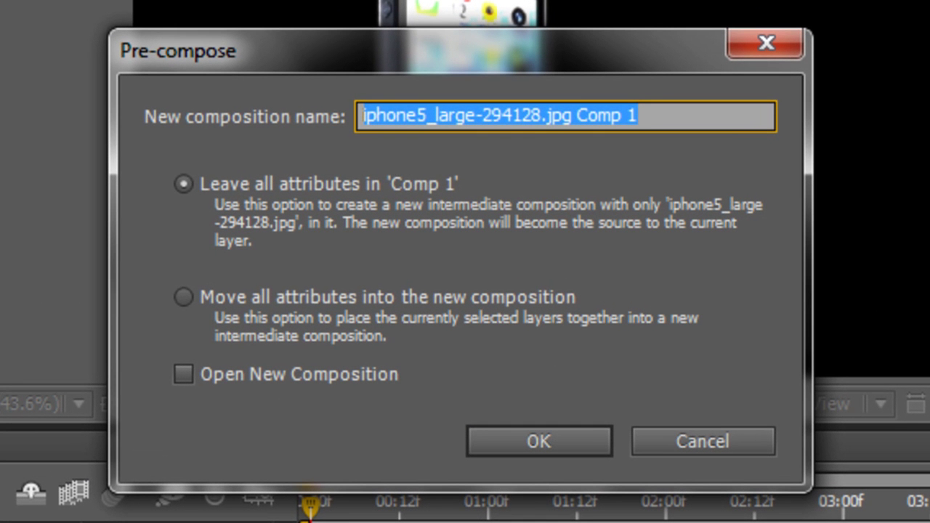
click(184, 297)
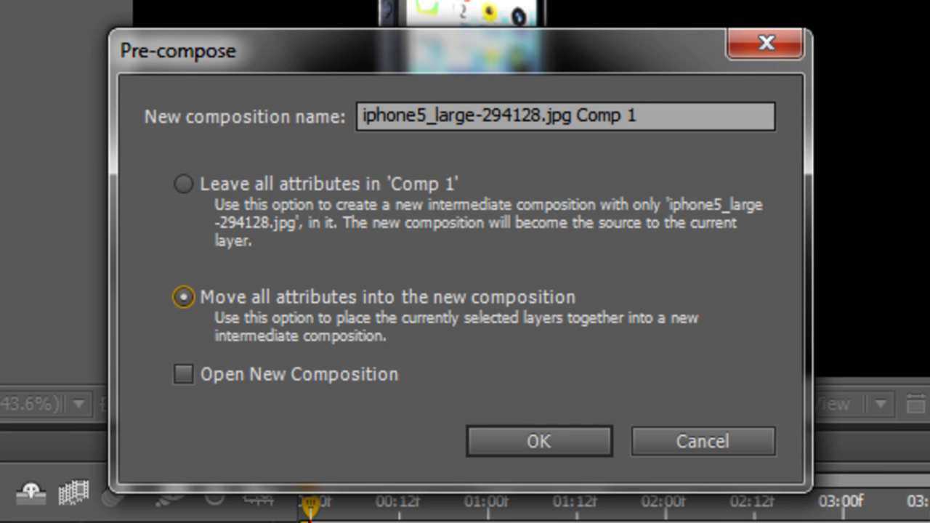
key(shift+Tab)
text(G)
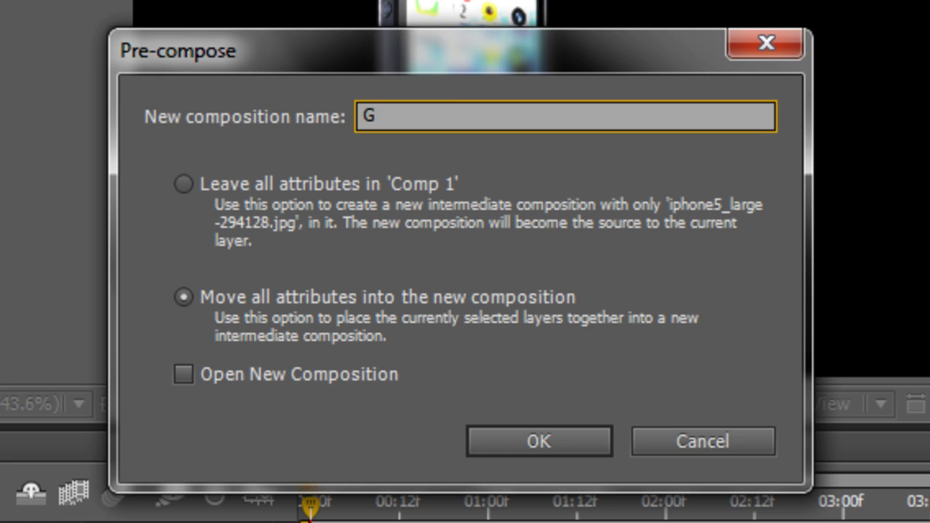
text(low Layer)
key(Return)
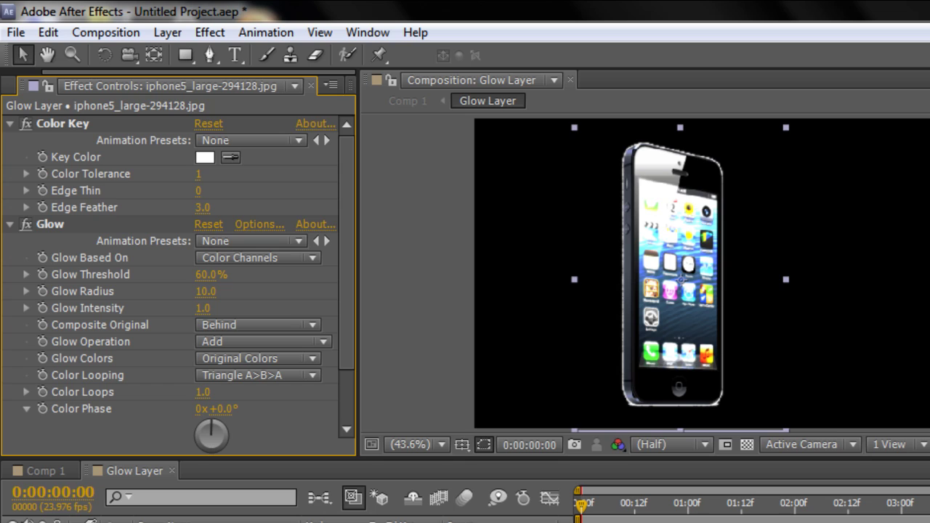
- Nudge the iPhone image slightly upward inside Glow Layer and set its Glow Threshold to 35%
key(shift+Up)
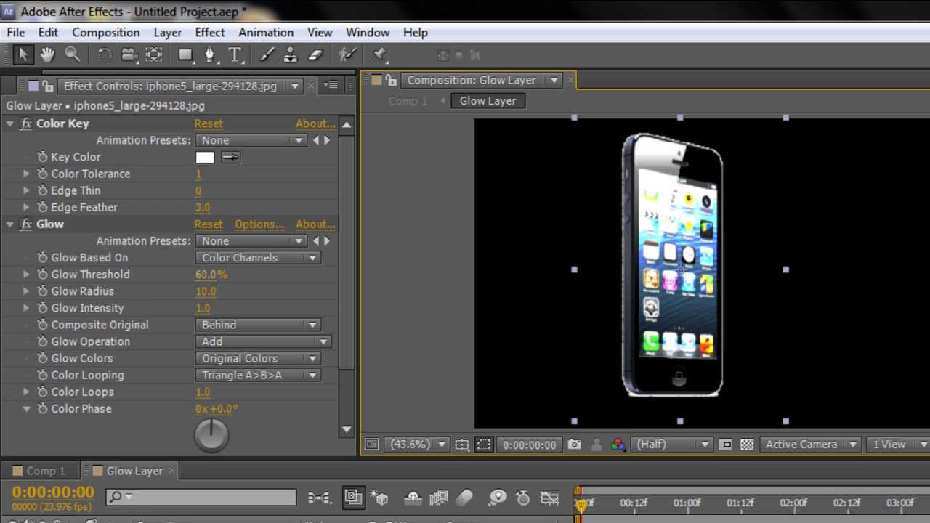
drag(211, 274, 440, 274)
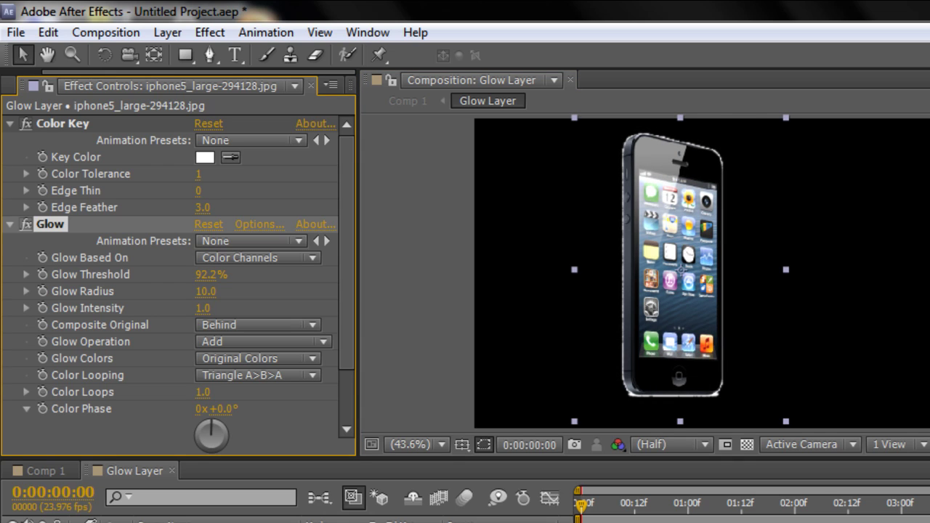
drag(211, 274, 172, 274)
click(207, 275)
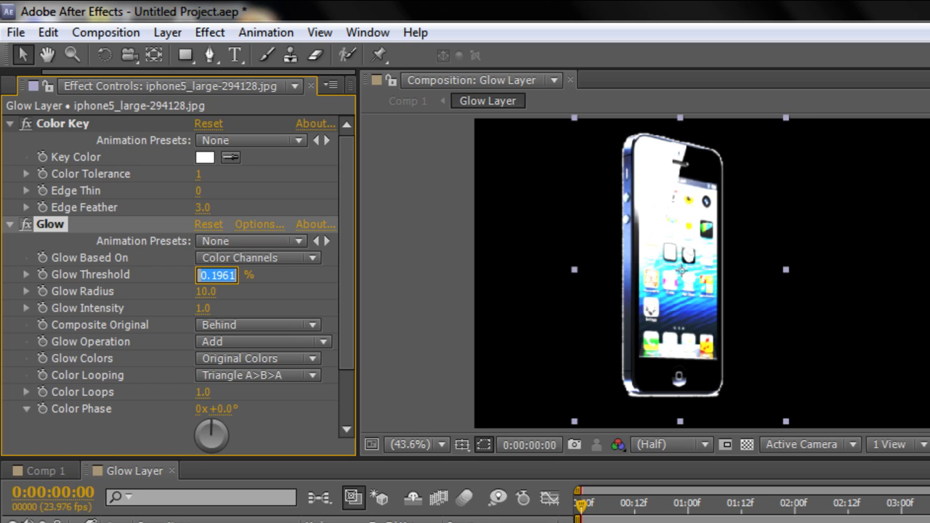
text(35)
key(Return)
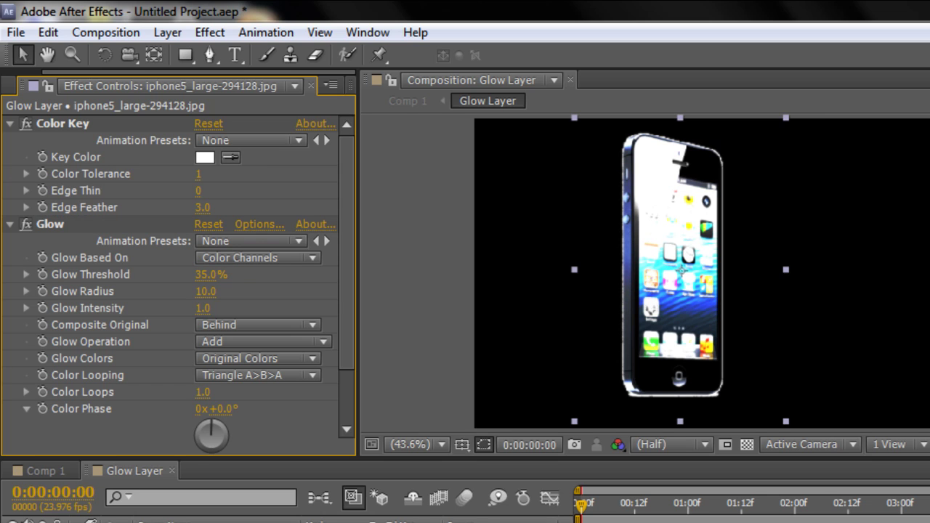
drag(207, 274, 228, 292)
click(206, 275)
text(35)
key(Return)
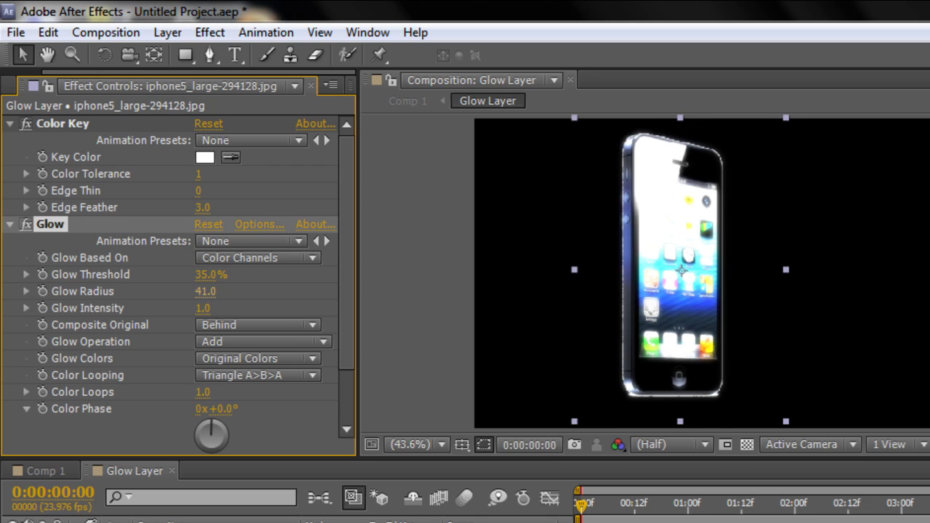
- Set the Glow effect's Glow Radius to 135
drag(218, 291, 306, 290)
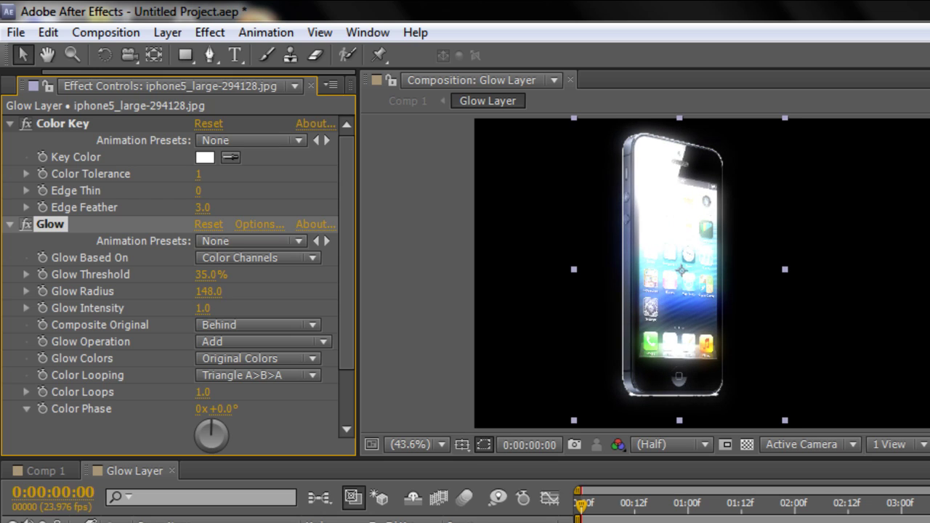
click(208, 291)
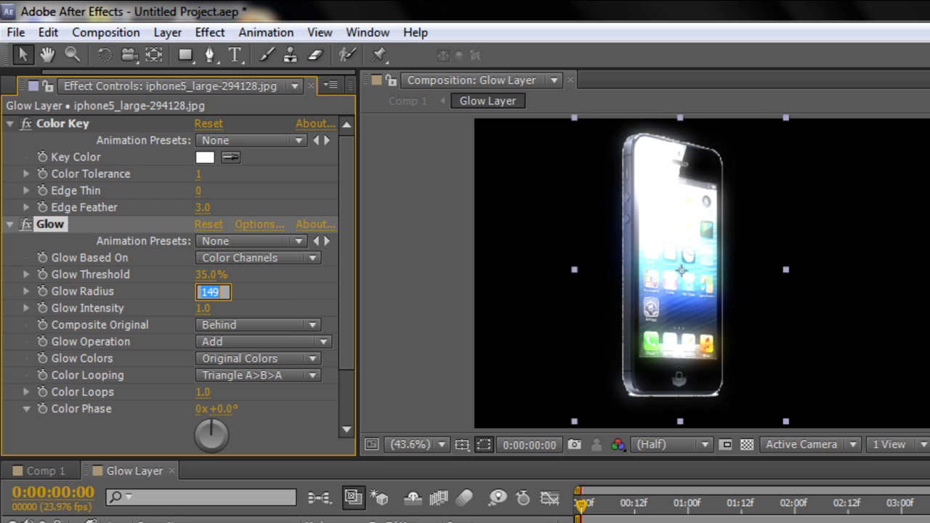
text(135)
key(Return)
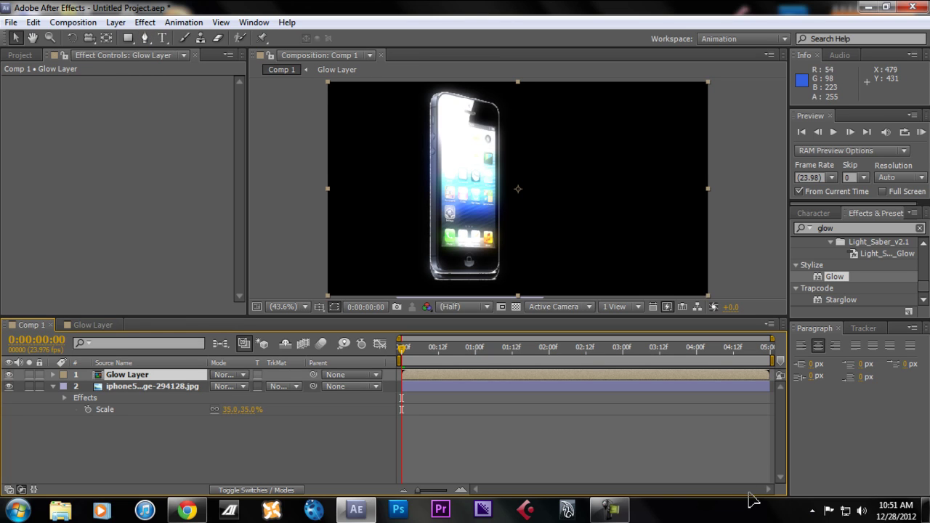
- Align Glow Layer with the phone beneath it in Comp 1 and draw a rectangular mask on it across the phone's bottom end
drag(479, 224, 480, 228)
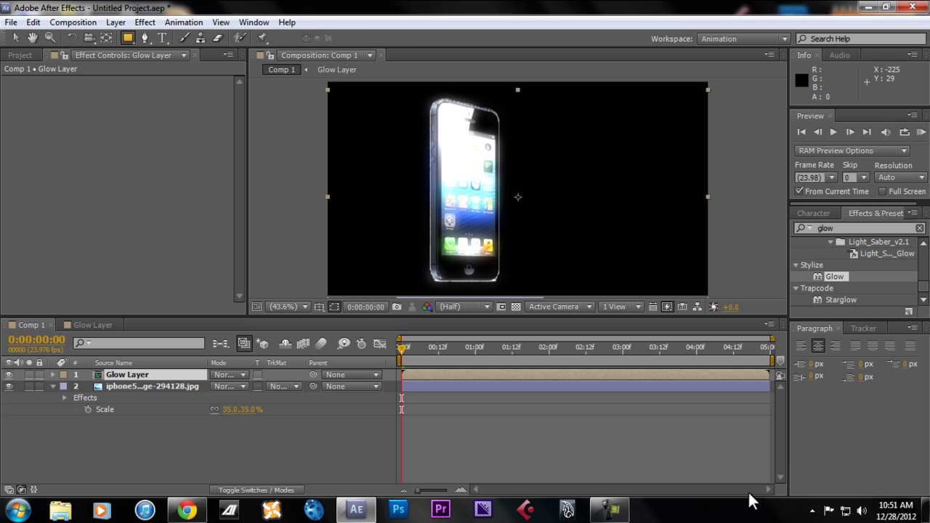
key(q)
click(294, 306)
click(289, 61)
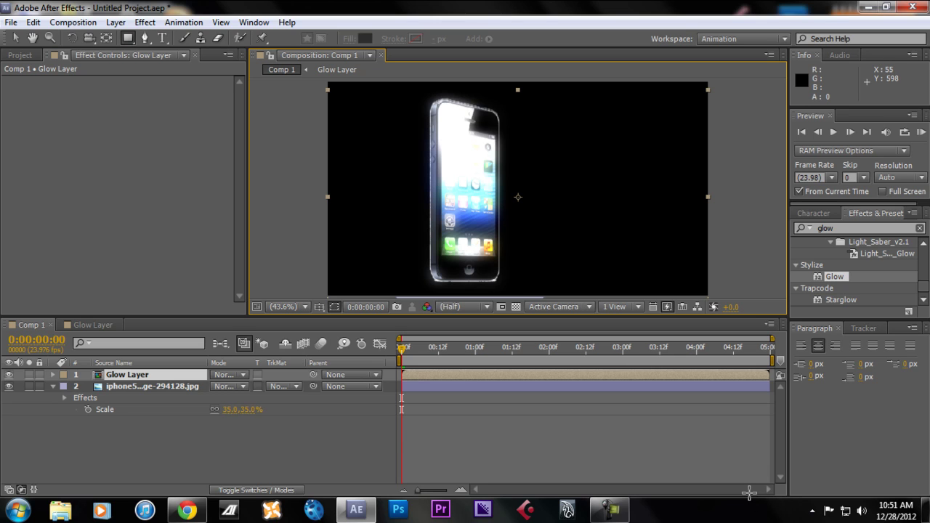
mouse_move(344, 259)
mouse_down()
mouse_move(518, 311)
mouse_move(639, 311)
mouse_move(555, 311)
mouse_up()
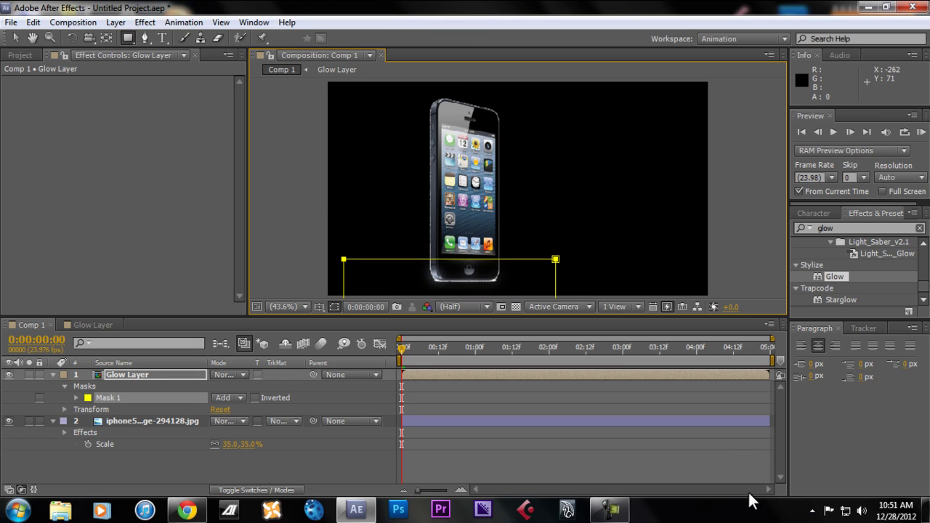
key(v)
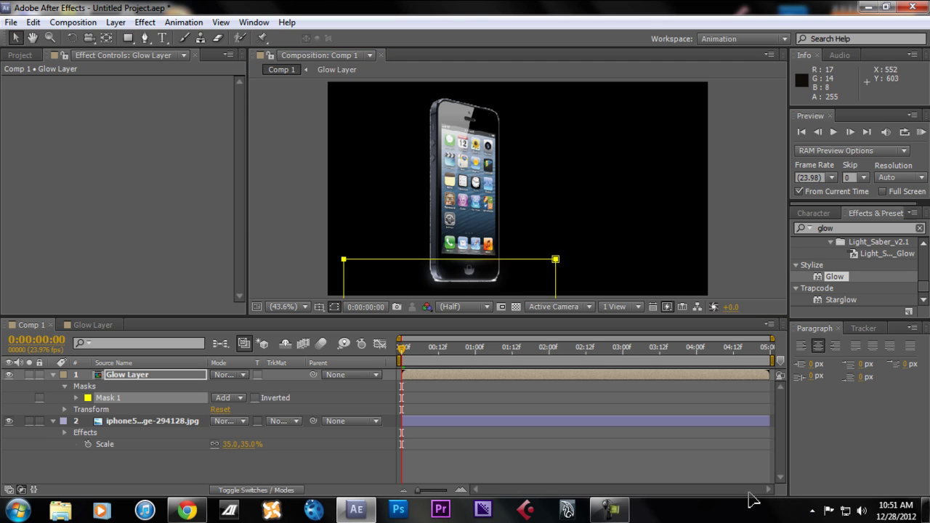
- Shift the Glow Layer mask to centre it across the phone's bottom end, leaving the Glow Layer selected
drag(514, 290, 515, 269)
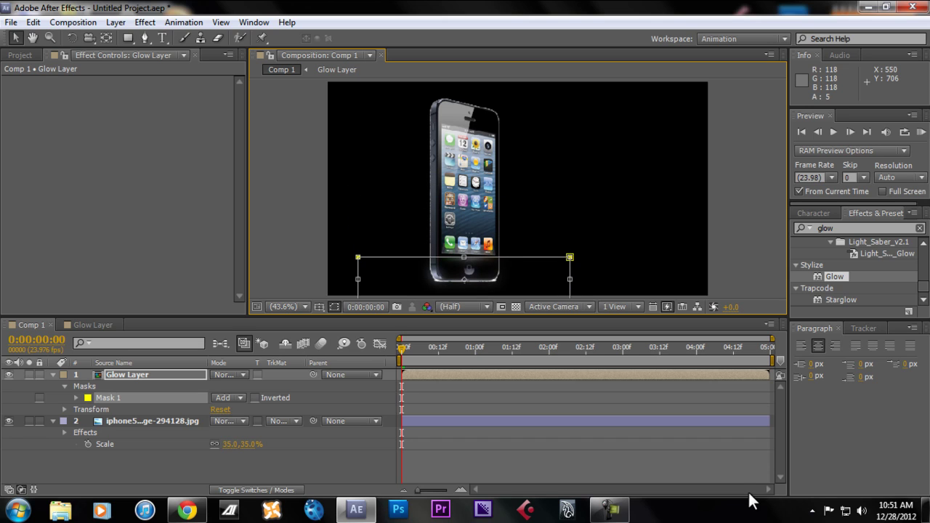
click(436, 465)
click(465, 375)
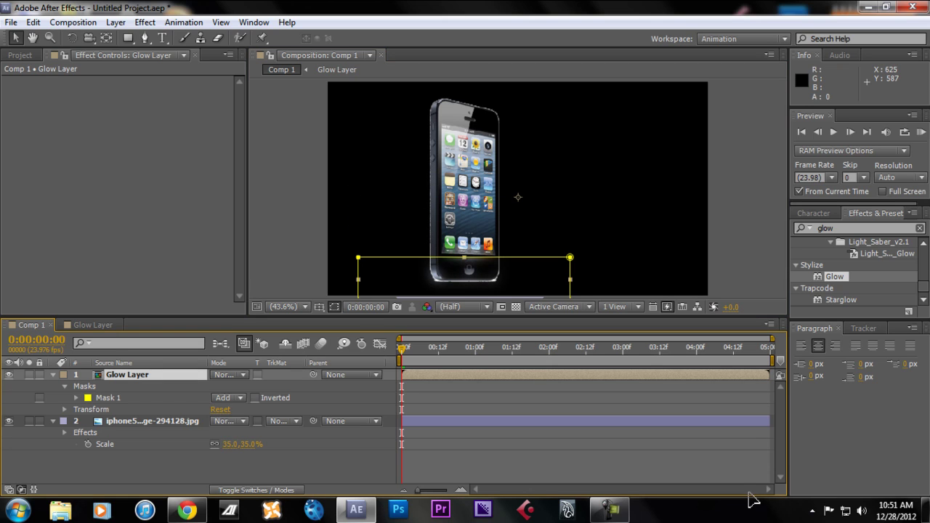
- Move Mask 1 of Glow Layer straight down to just below the phone and keyframe its Mask Path at 0:00:00:00
click(513, 257)
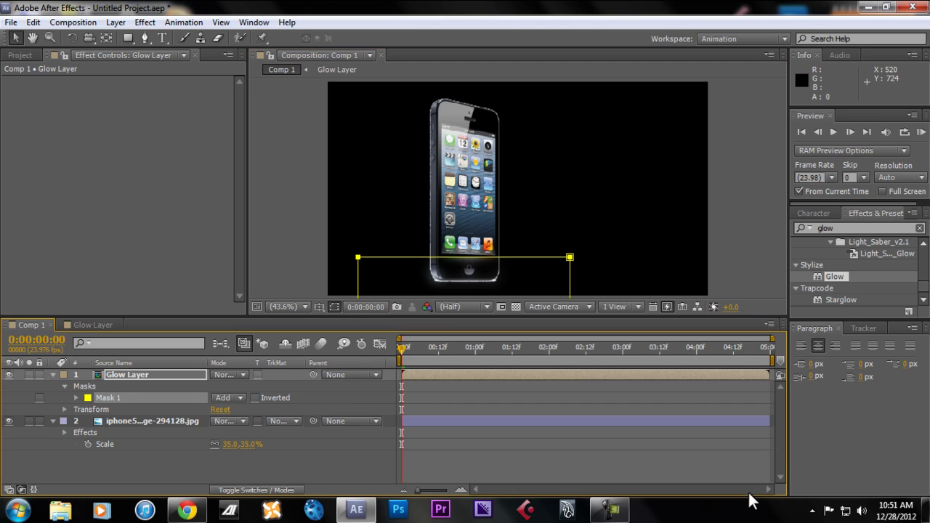
click(76, 399)
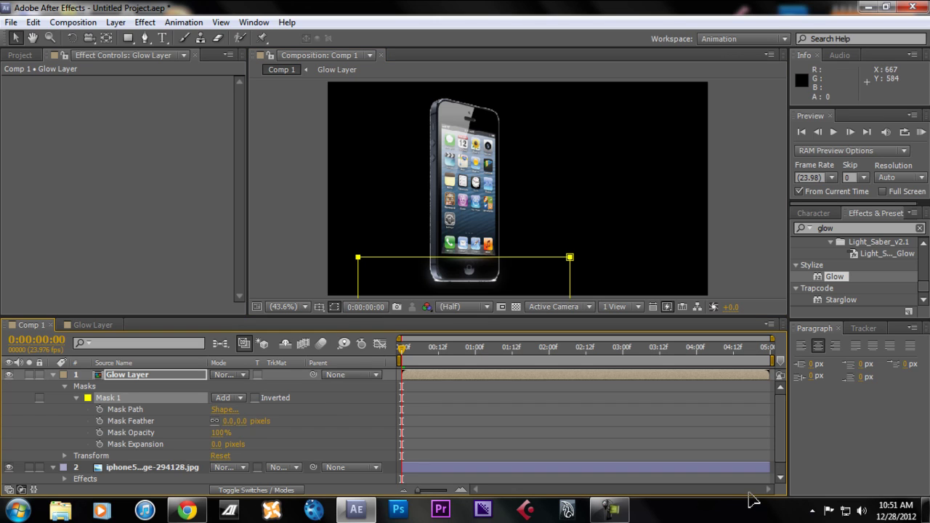
double_click(524, 257)
key(comma)
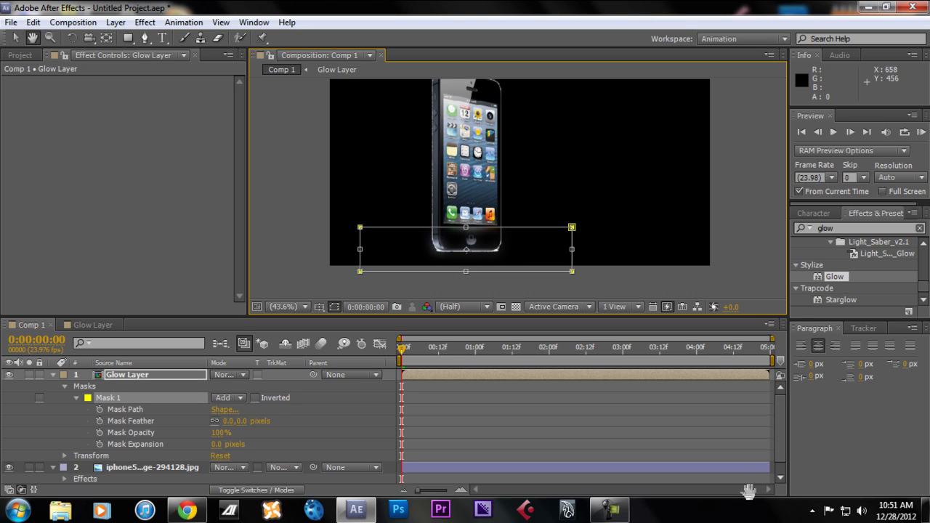
key(comma)
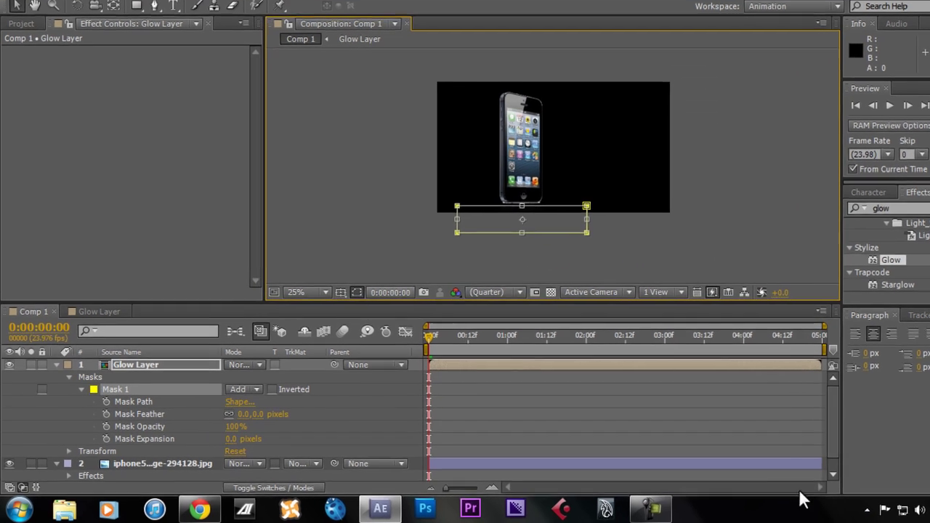
key(alt+m)
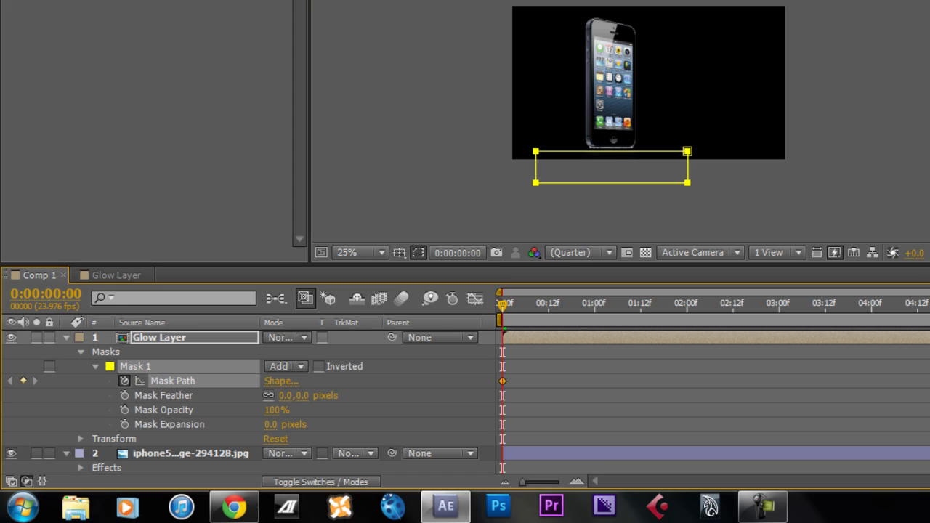
- At 0:00:01:00, move the Glow Layer mask straight up to just above the phone and preview the sweep
drag(502, 305, 595, 305)
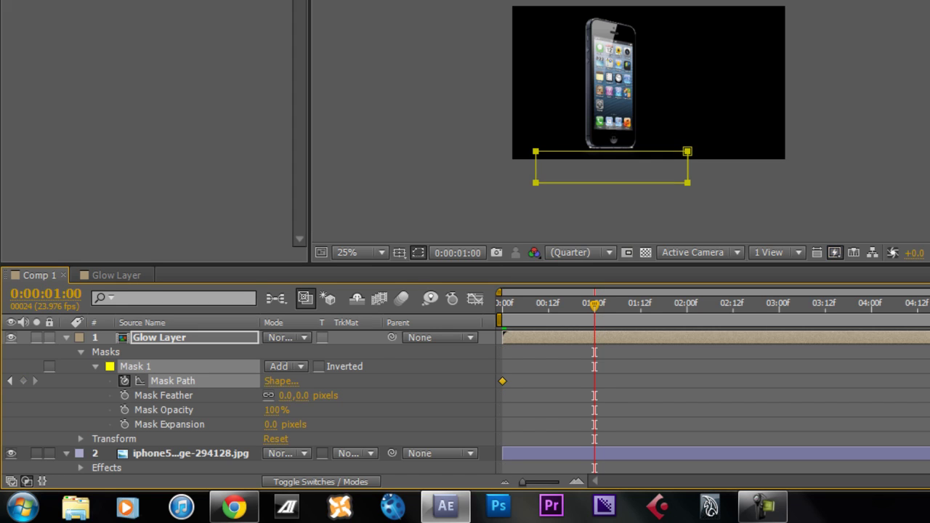
key(ctrl+t)
drag(612, 167, 612, 0)
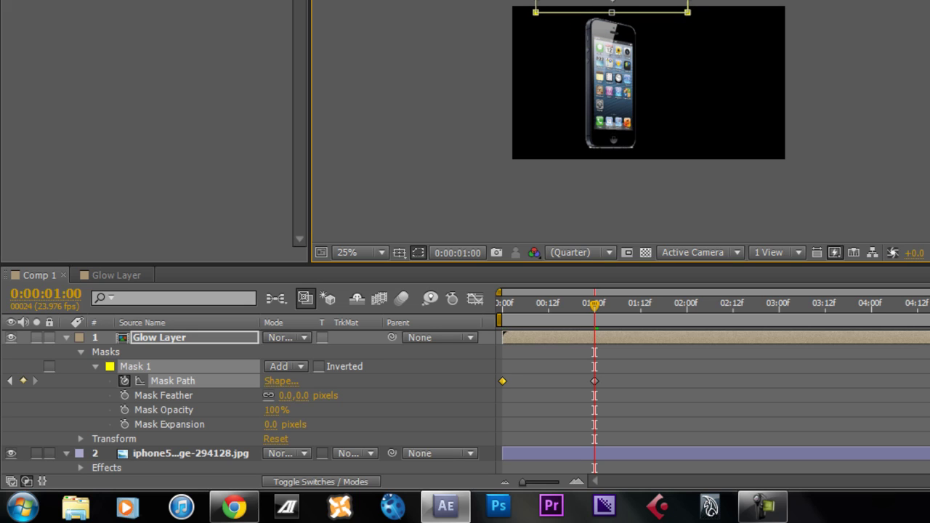
click(361, 252)
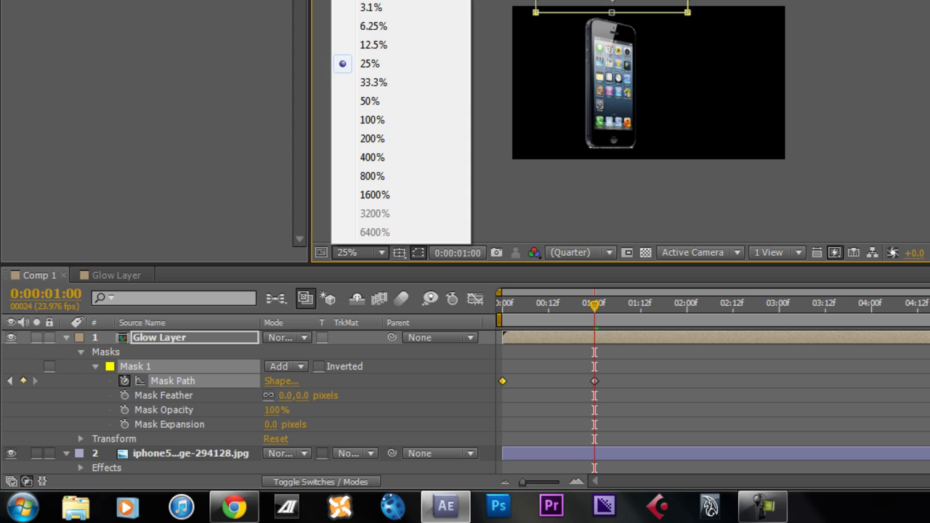
click(364, 1)
key(KP_0)
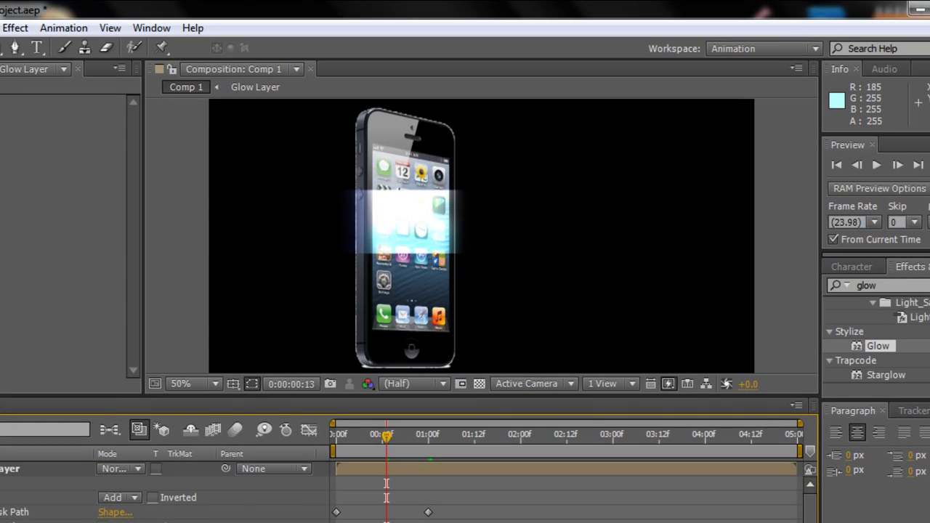
- Soften the edges of the Glow Layer mask by setting its Mask Feather to 100 pixels
scroll(422, 238, up, 2)
drag(236, 220, 427, 233)
scroll(484, 244, down, 2)
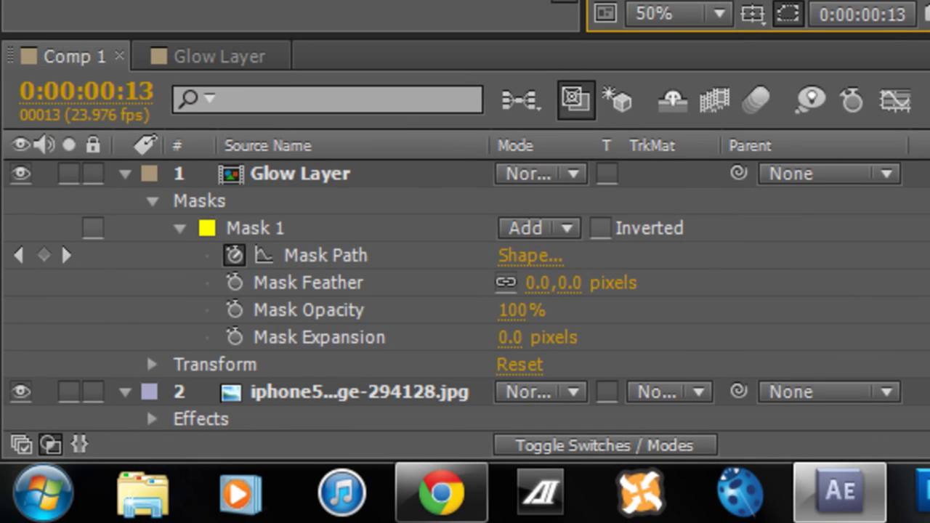
drag(538, 282, 567, 282)
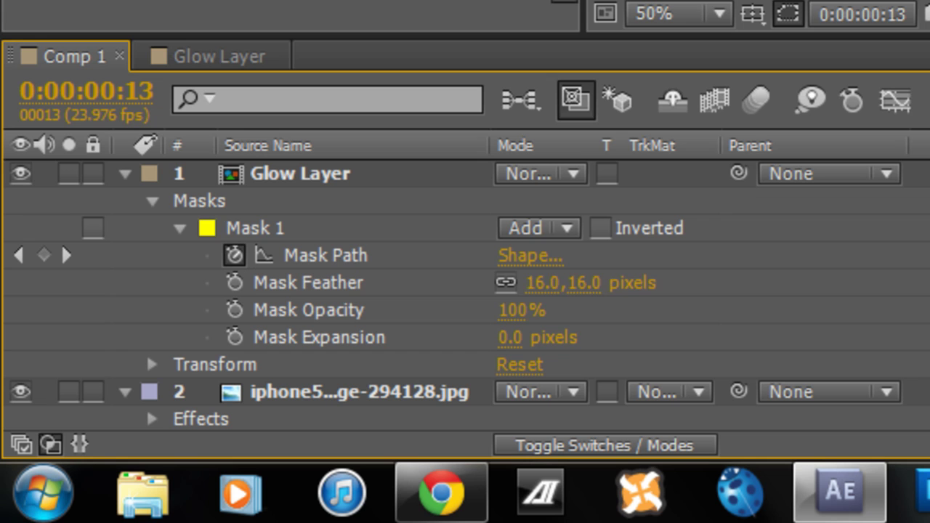
click(538, 282)
text(100)
key(Return)
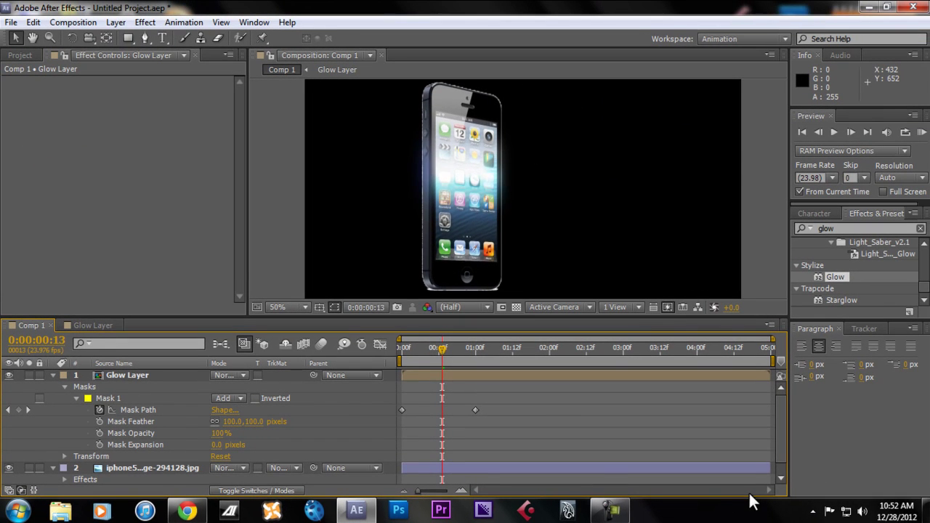
- Preview the feathered mask sweep and speed it up by moving its second Mask Path keyframe to about 0:00:00:12
key(space)
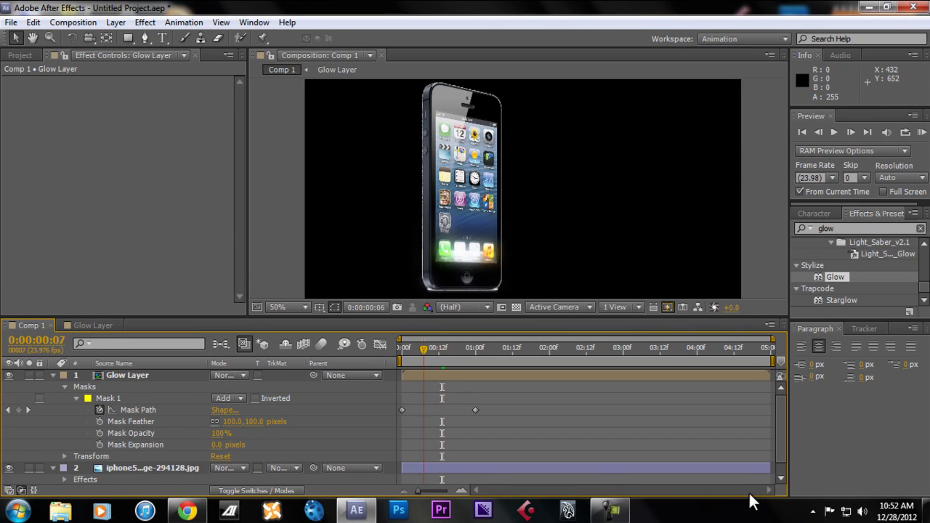
key(space)
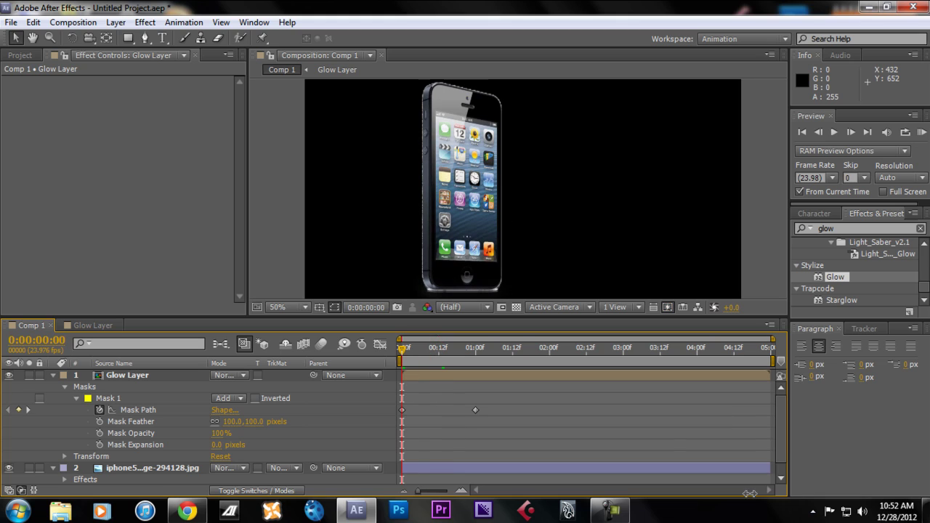
key(F4)
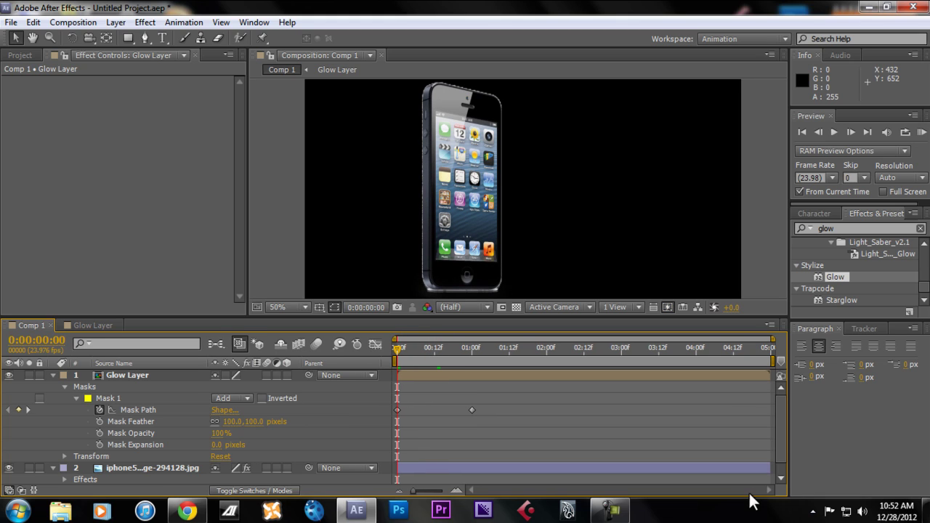
key(space)
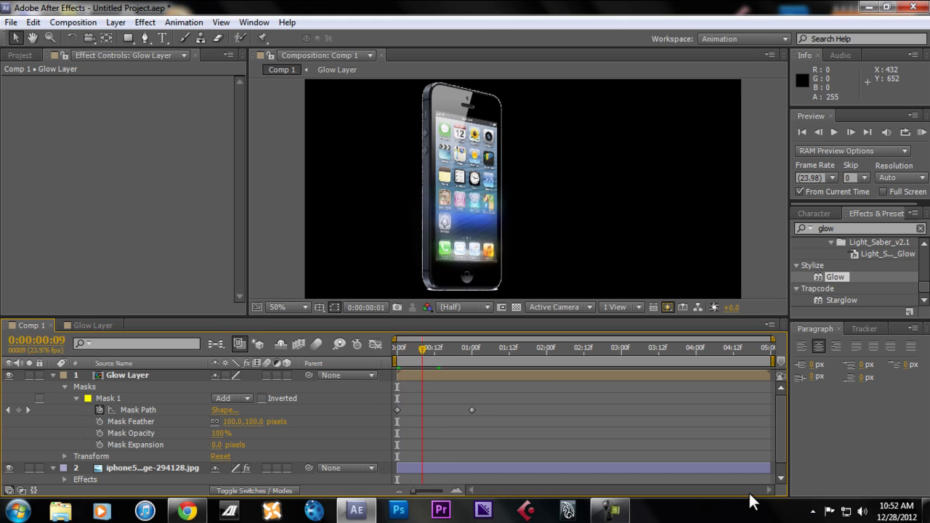
key(space)
key(space)
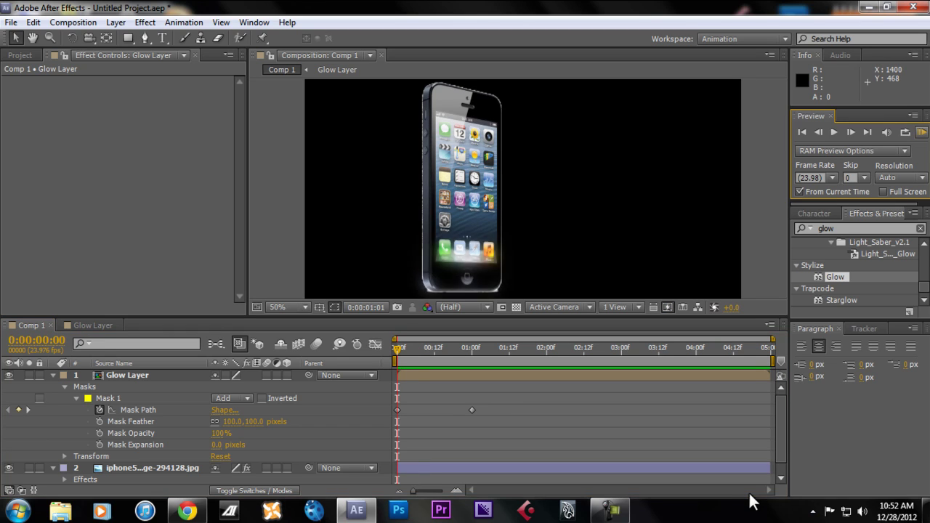
key(space)
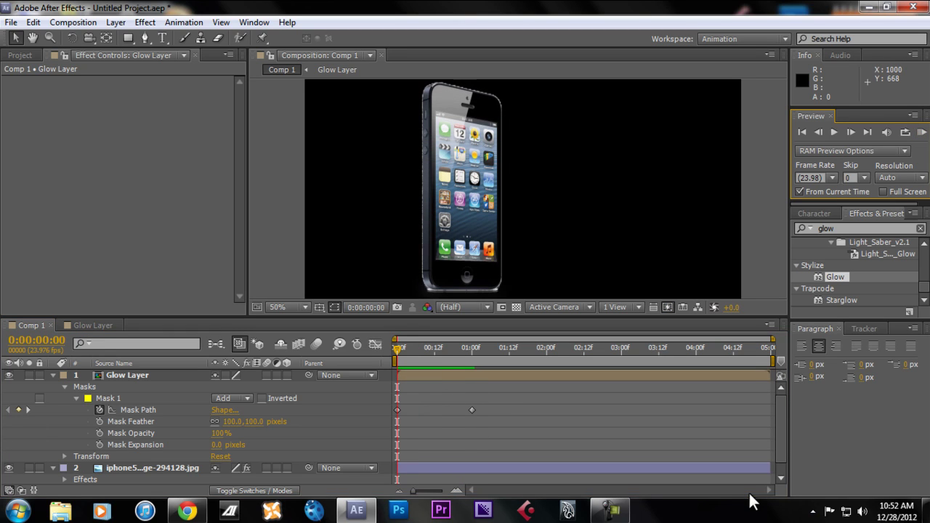
drag(472, 410, 444, 409)
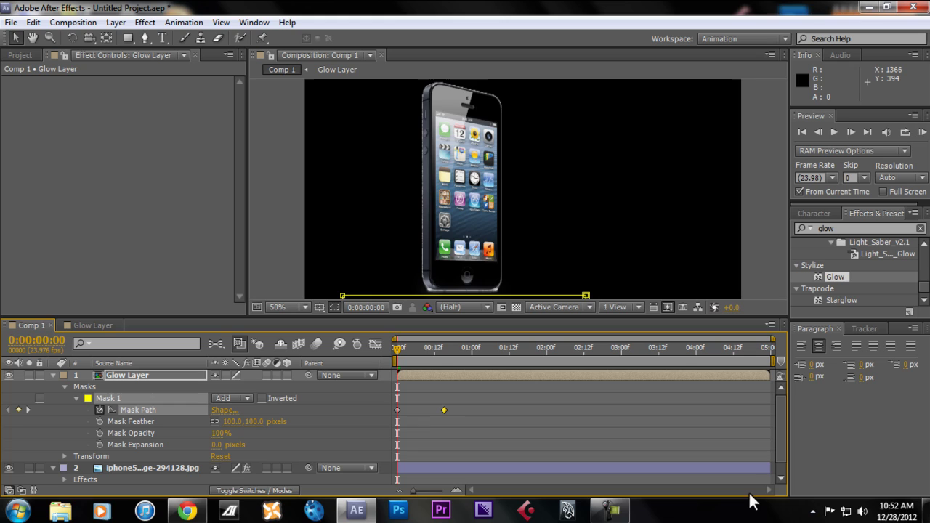
key(KP_0)
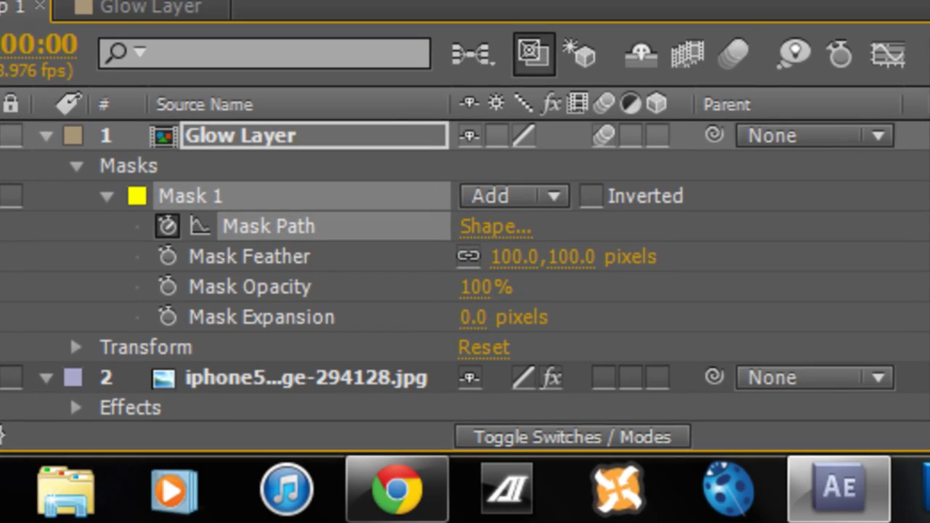
- Enable motion blur for Glow Layer and Comp 1, and end the work area at about 0:00:01:00
click(734, 55)
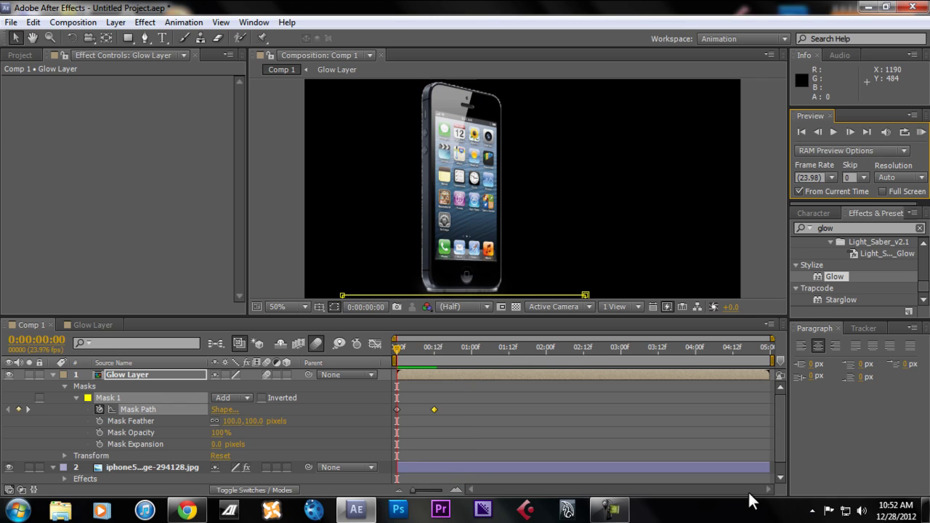
mouse_move(773, 361)
mouse_down()
mouse_move(465, 361)
mouse_move(476, 362)
mouse_up()
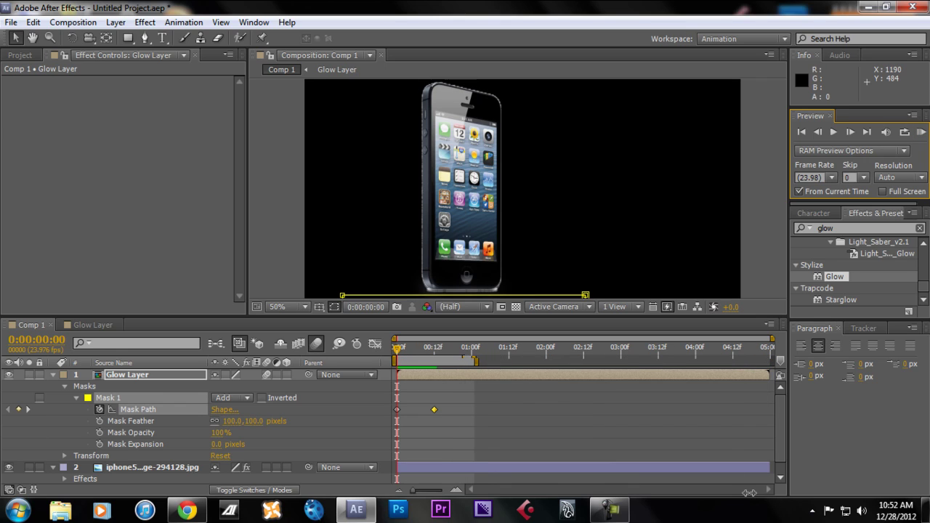
key(F2)
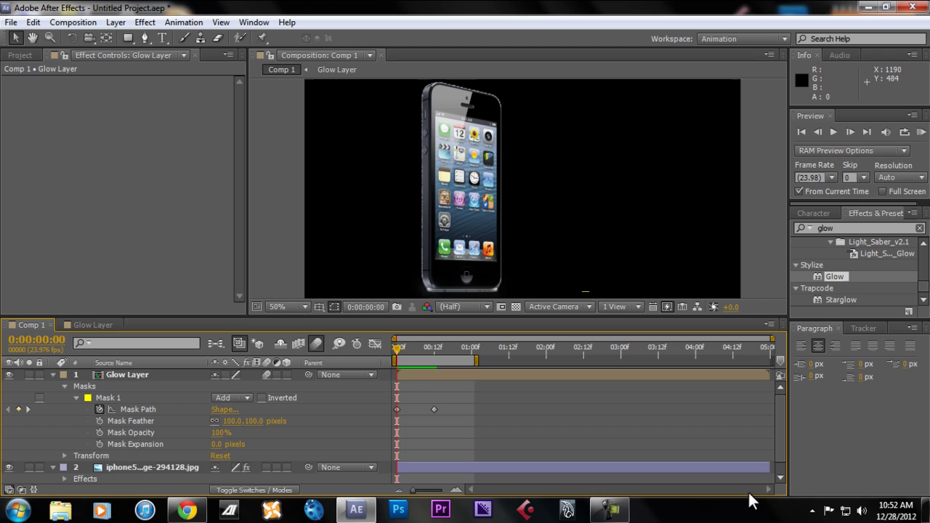
- Try the Overlay blending mode on Glow Layer and check it at frame 0:00:00:04
click(128, 374)
click(254, 490)
click(231, 375)
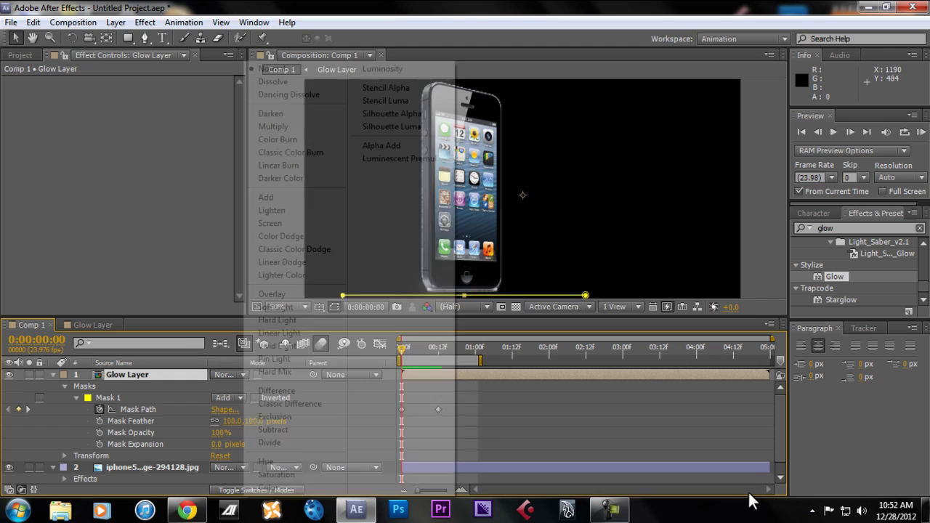
click(273, 294)
drag(440, 361, 446, 361)
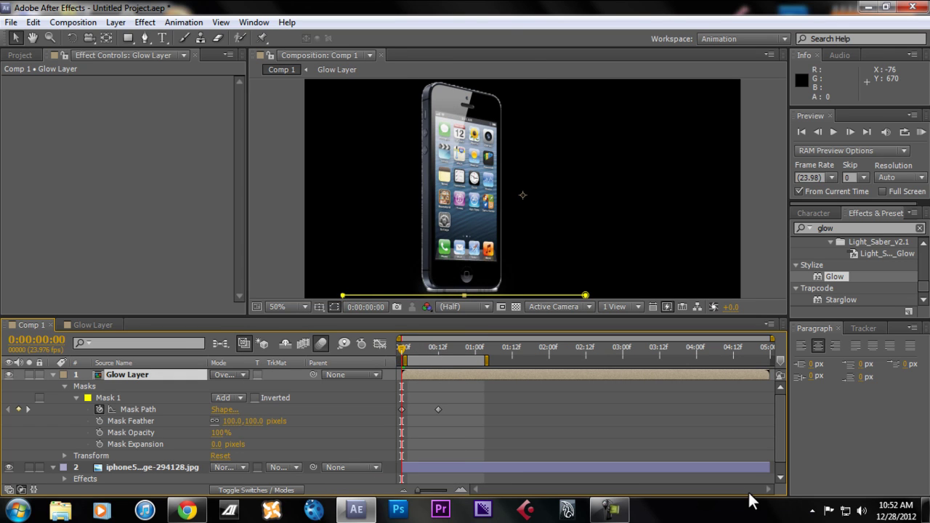
key(Page_Down)
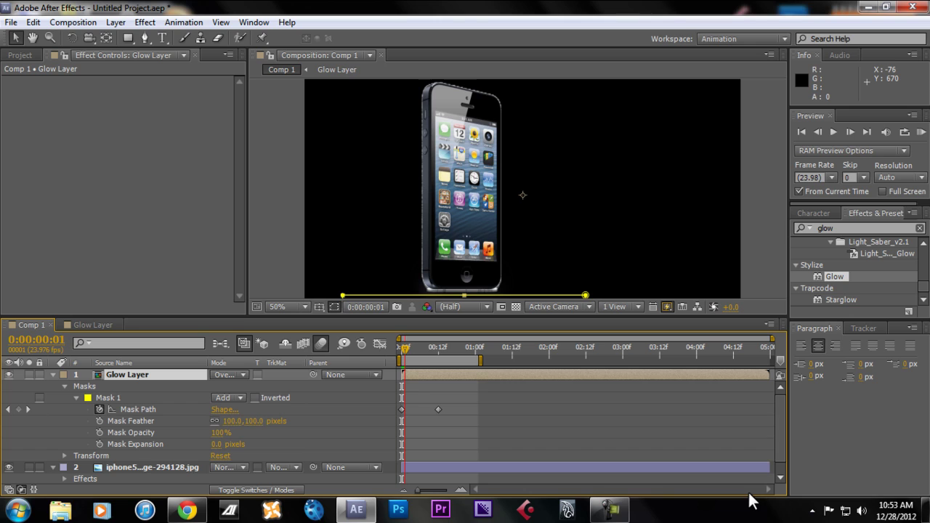
key(Page_Down)
key(Page_Down)
key(Page_Down)
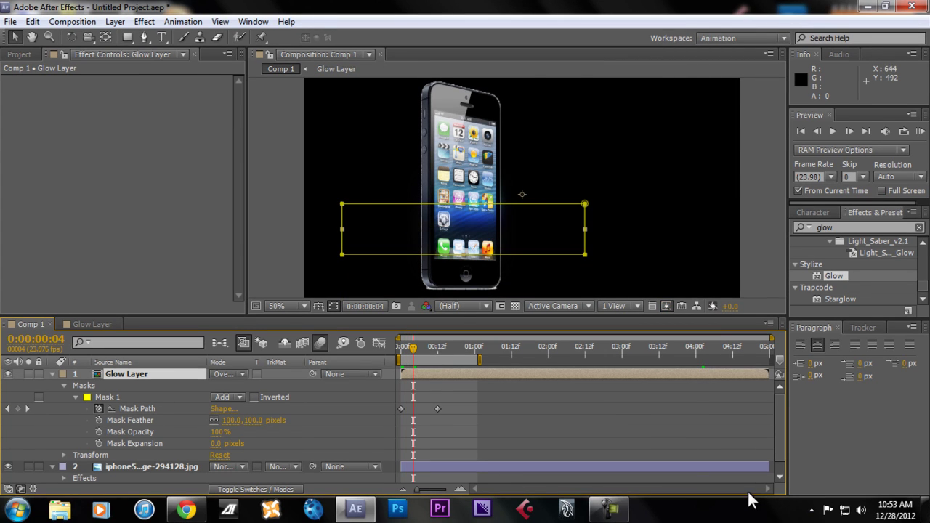
- Set Glow Layer's blending mode to Add and preview the glow sweep
click(230, 374)
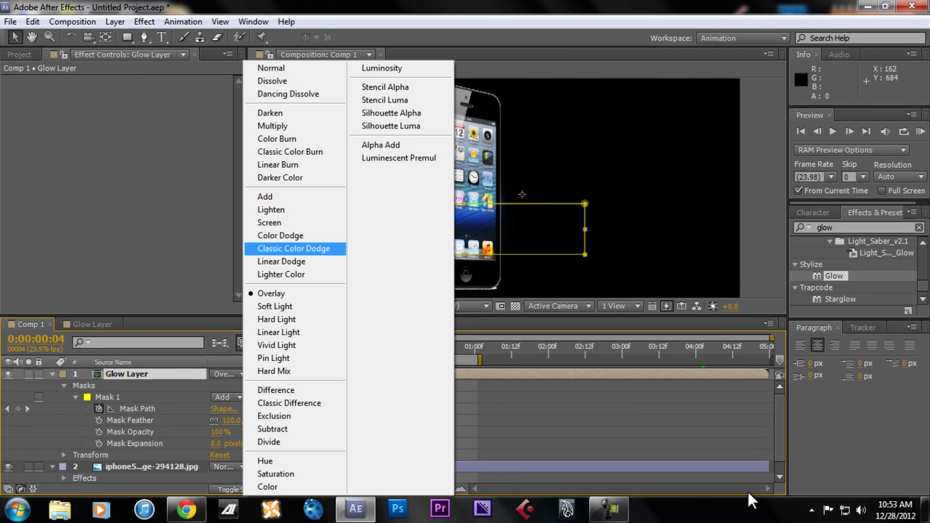
click(282, 198)
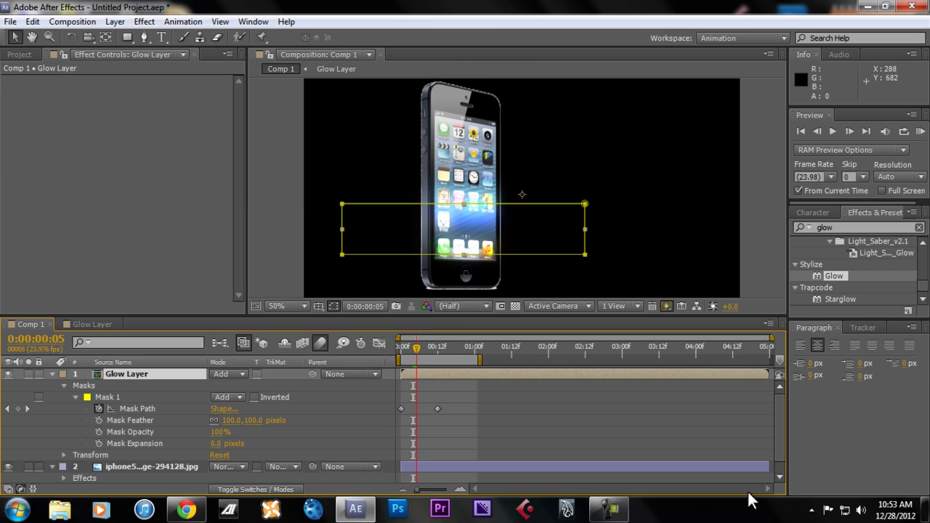
key(Page_Down)
key(space)
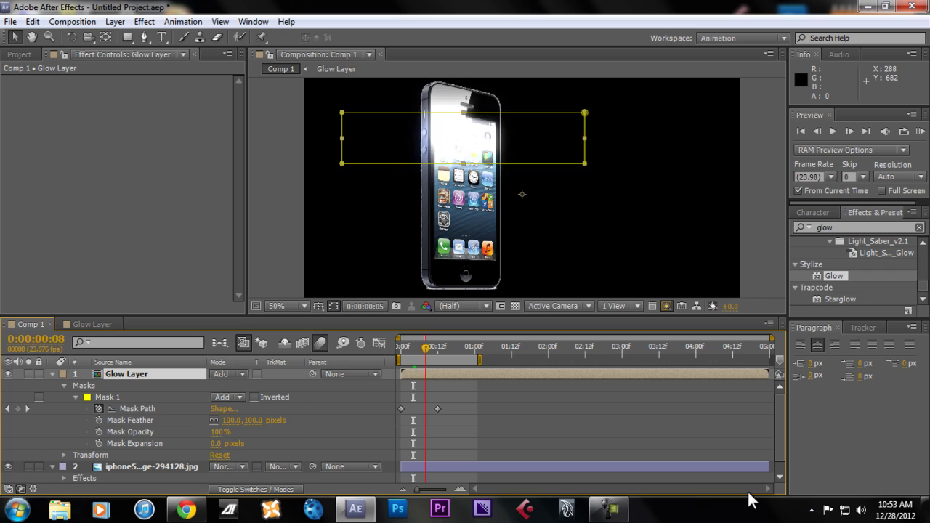
key(space)
- Step through the glow sweep frame by frame from 0:00:00:02 to 0:00:00:08 to examine how it lights the phone
drag(412, 348, 407, 348)
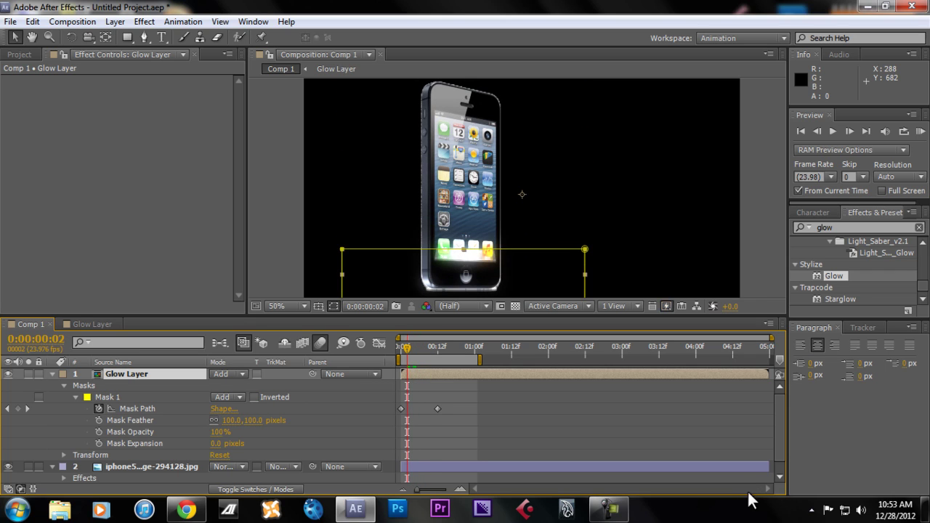
click(288, 307)
click(292, 60)
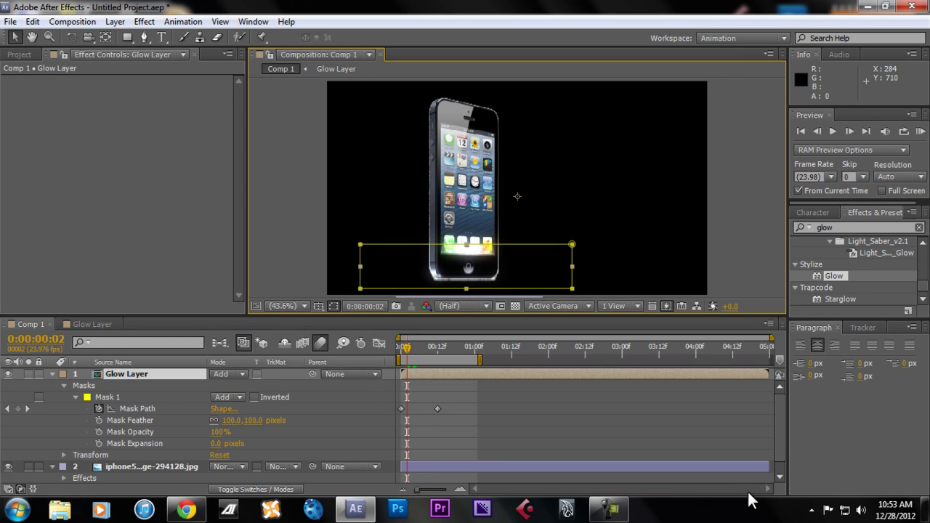
key(Page_Down)
key(Page_Down)
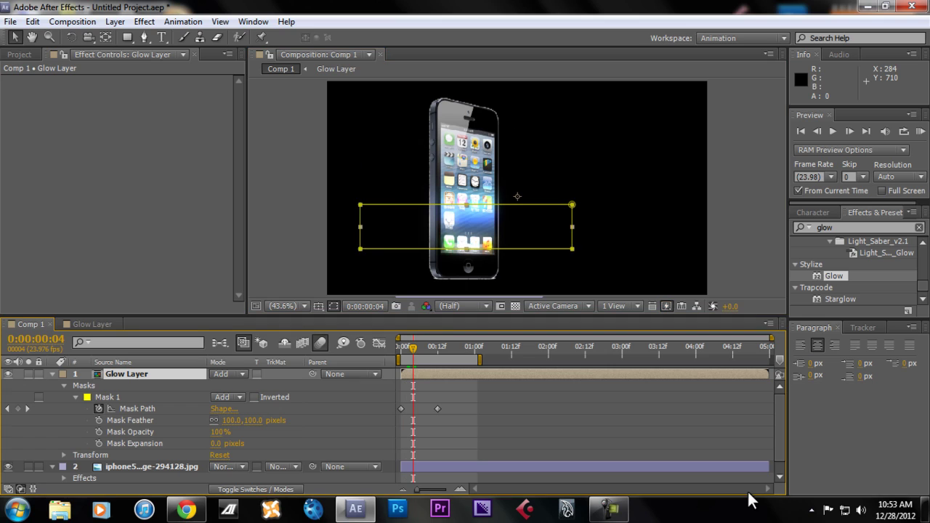
key(Page_Down)
key(Page_Down)
key(Page_Down)
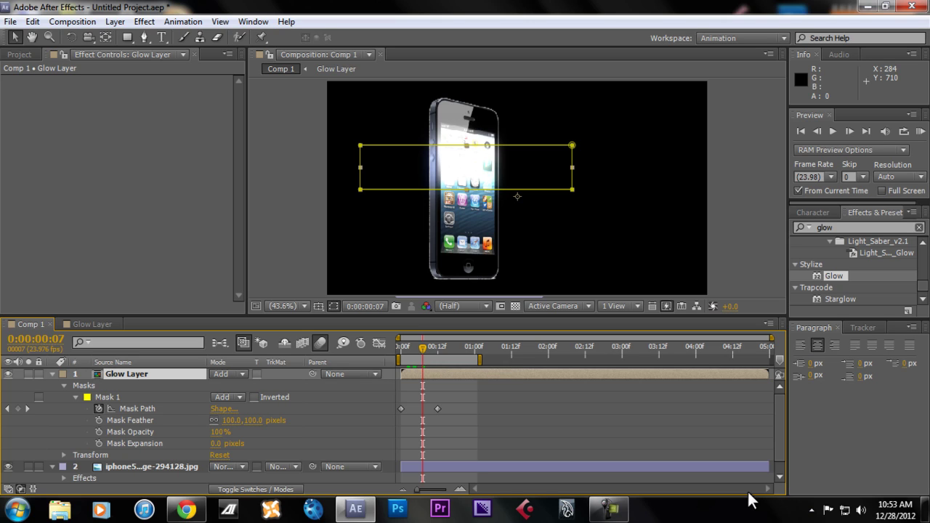
key(Page_Down)
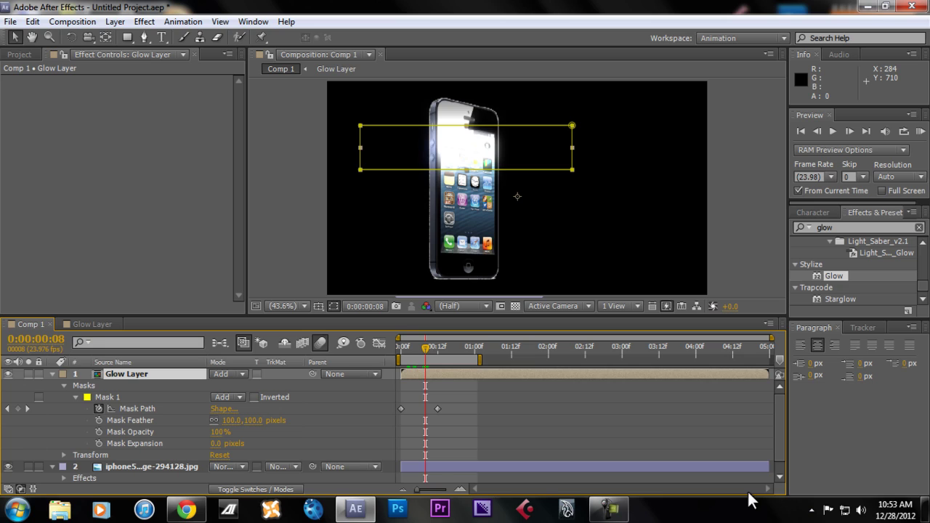
- Open the Glow Layer composition and delete the Glow effect from the iPhone image, keeping its Color Key
key(ctrl+z)
key(ctrl+z)
key(ctrl+z)
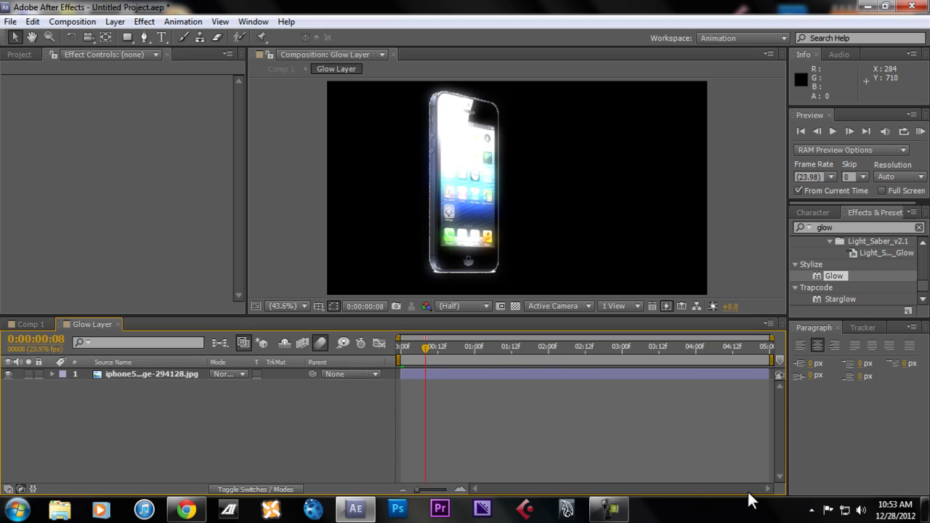
key(ctrl+z)
key(ctrl+z)
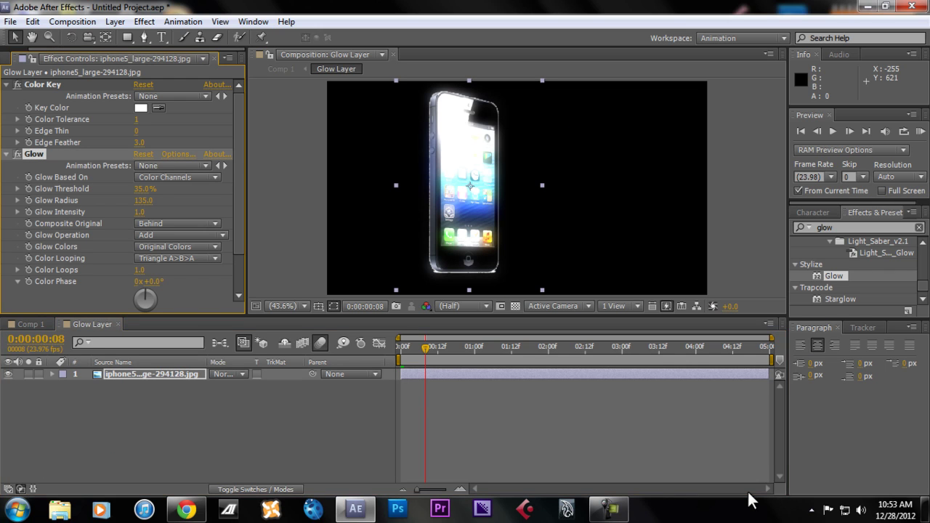
key(Delete)
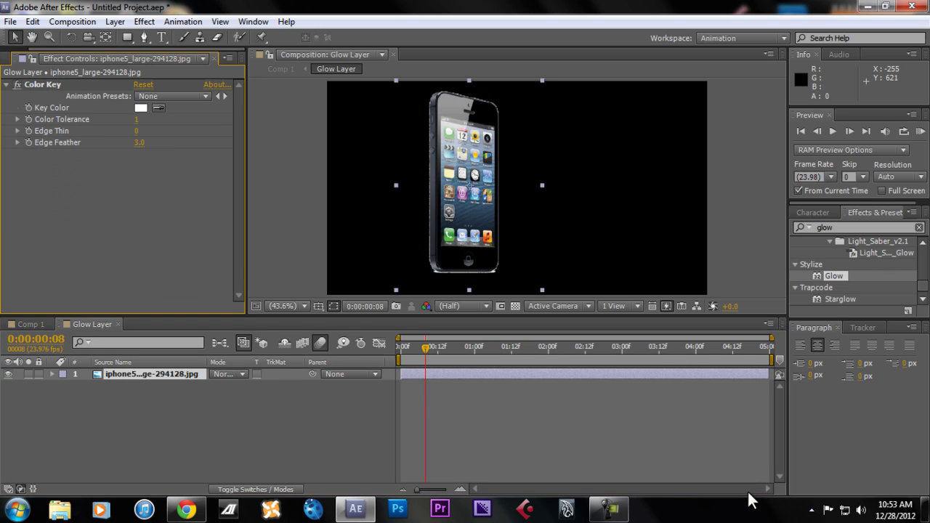
click(596, 422)
click(595, 374)
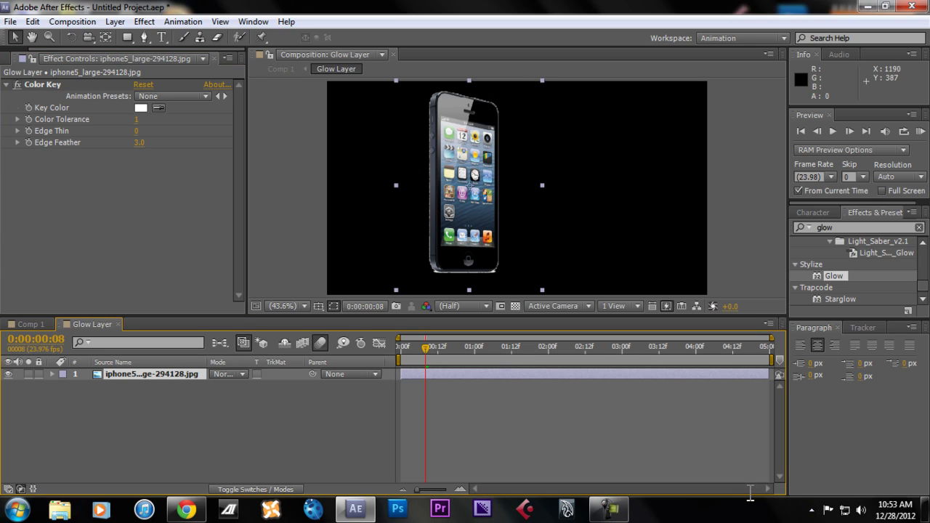
key(ctrl+5)
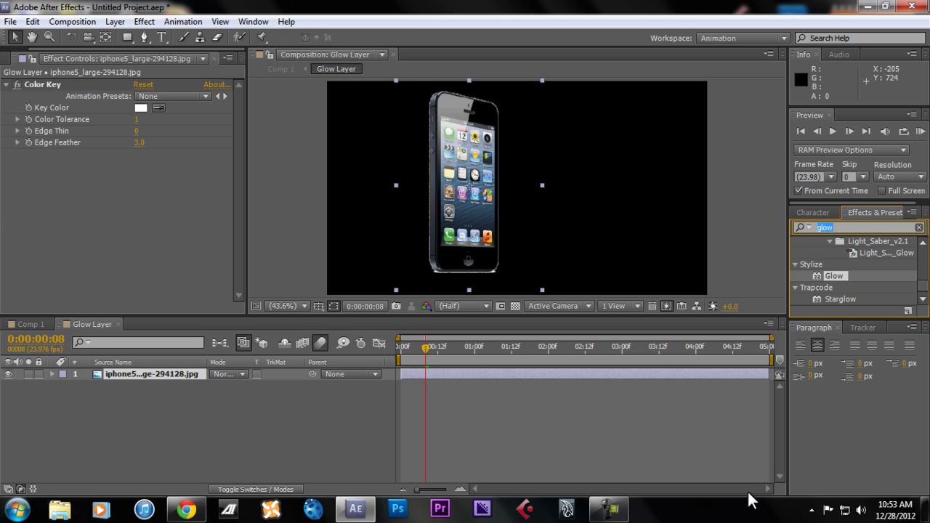
- Go to frame 0:00:00:03 in Comp 1 and set Glow Layer's blending mode to Normal
click(31, 325)
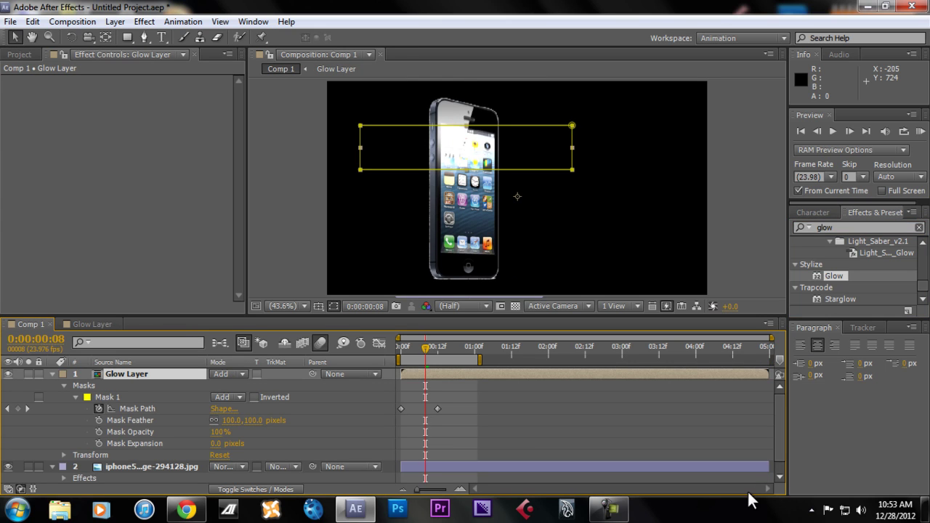
click(411, 348)
click(229, 374)
click(272, 69)
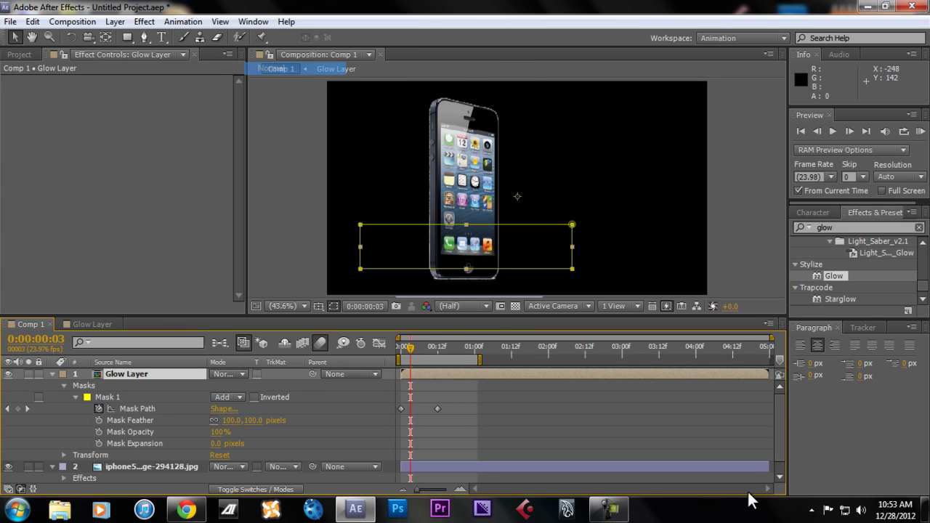
key(space)
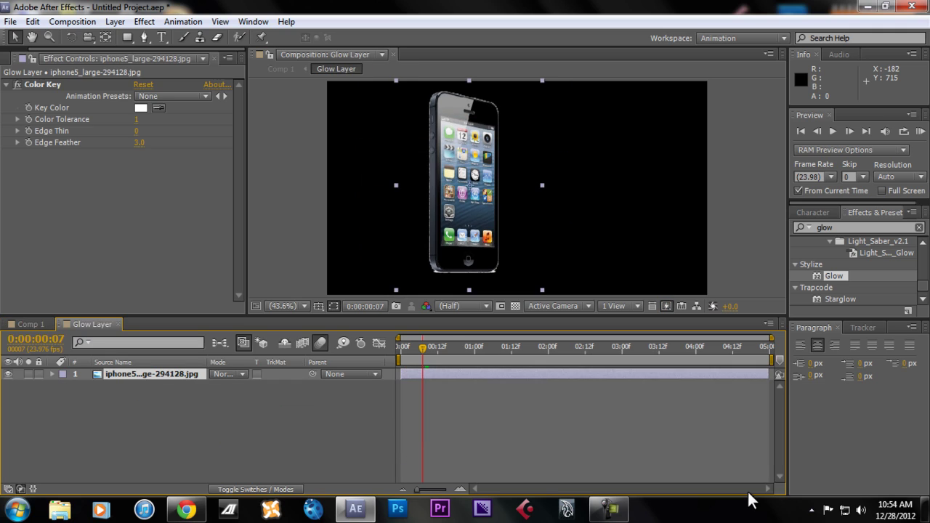
- Apply the Find Edges effect to the iPhone image inside the Glow Layer composition, with Invert enabled
click(857, 228)
text(find e)
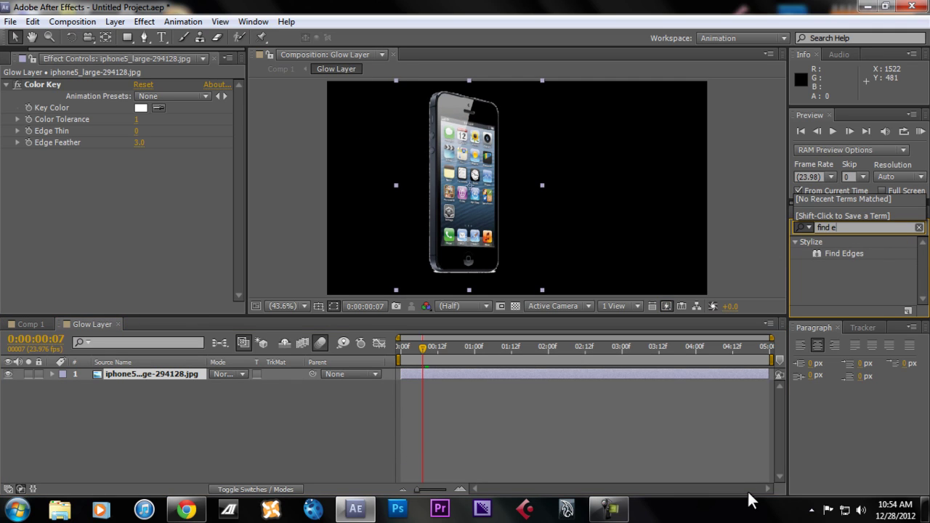
drag(844, 253, 428, 241)
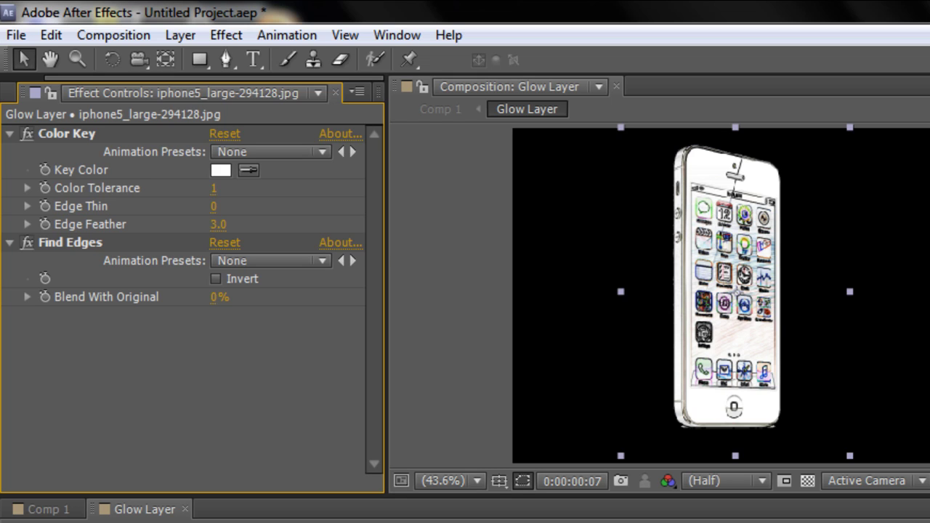
click(216, 279)
click(210, 356)
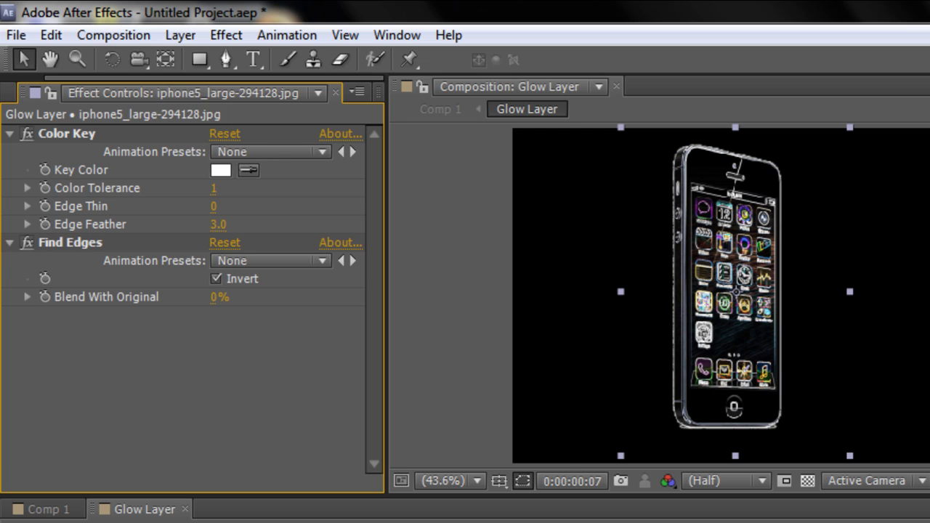
scroll(660, 296, up, 2)
drag(637, 287, 770, 300)
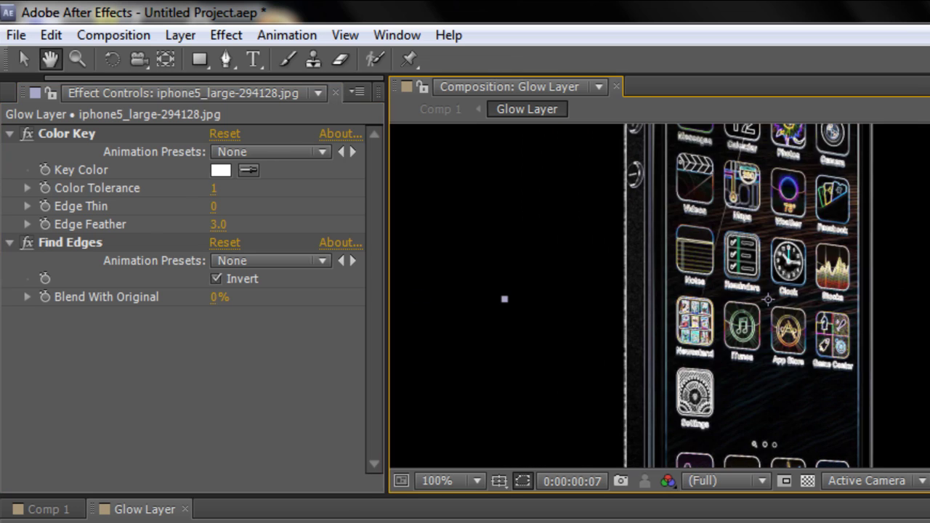
scroll(770, 299, up, 2)
scroll(637, 309, down, 6)
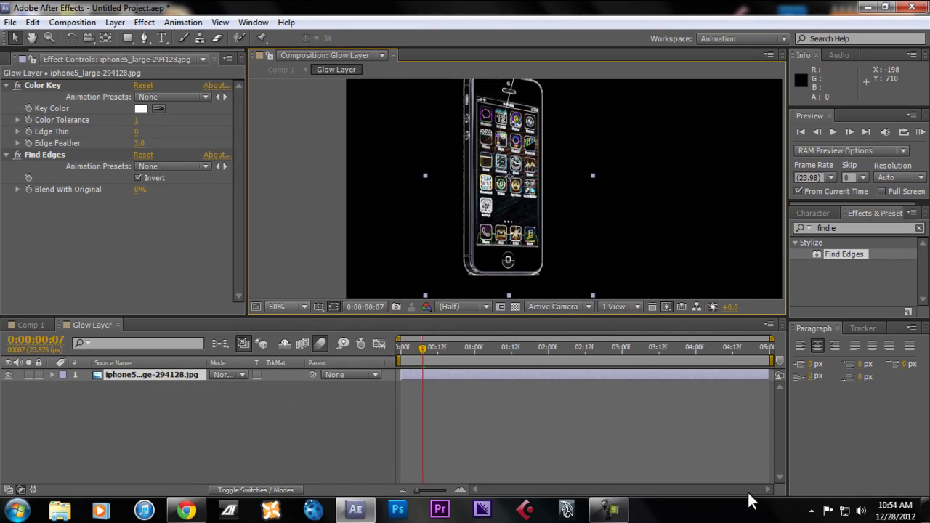
click(332, 353)
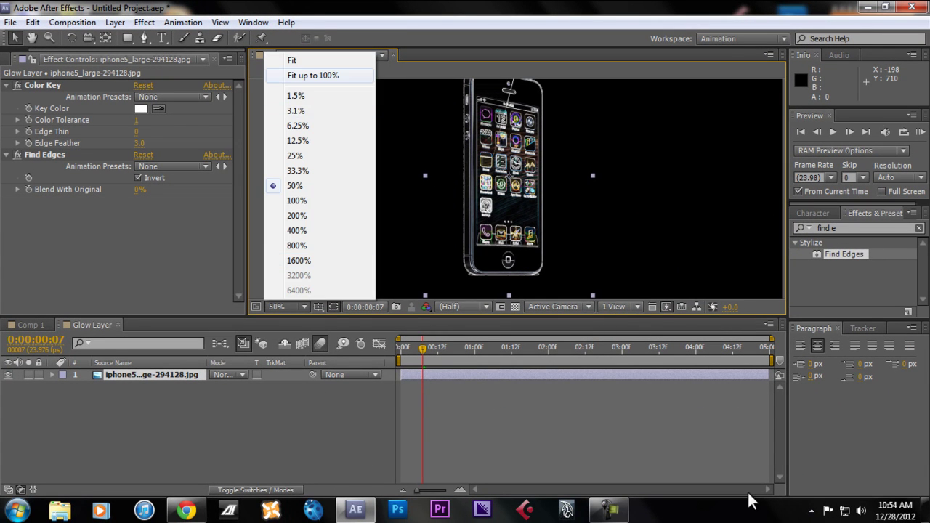
click(336, 70)
- Apply the Tint effect to the iPhone image inside the Glow Layer composition
key(ctrl+5)
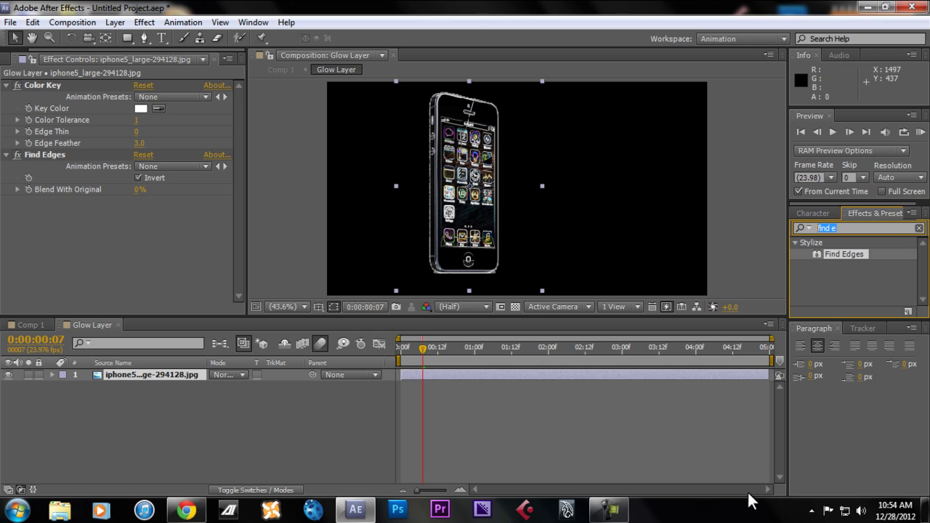
text(tint)
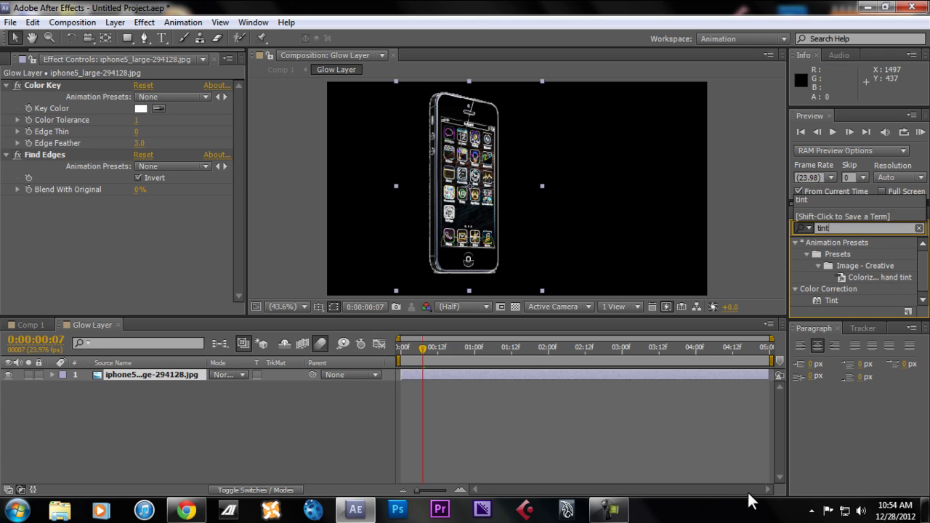
drag(833, 300, 456, 250)
drag(569, 259, 566, 258)
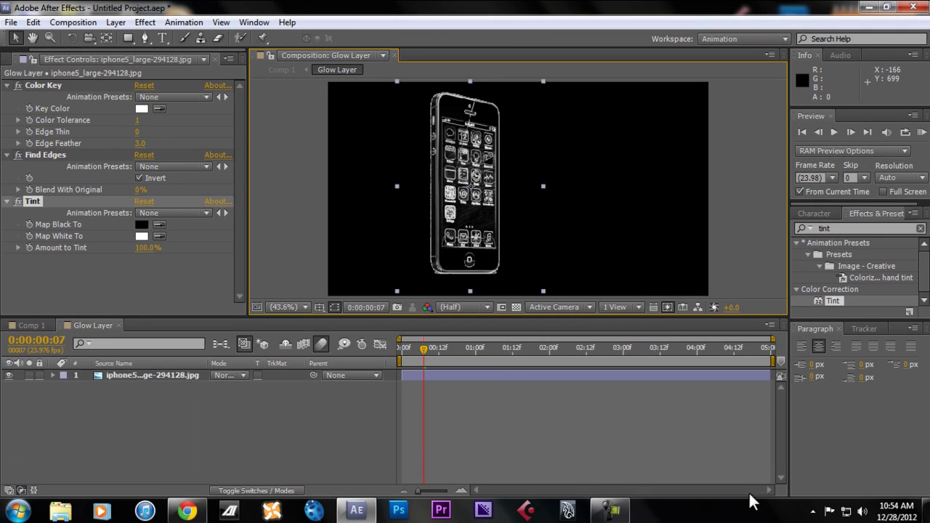
click(752, 500)
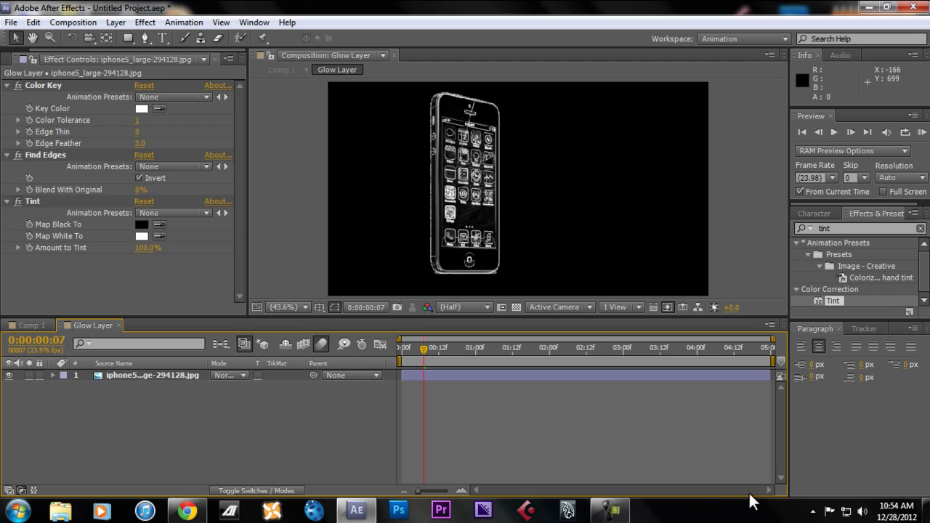
- Return to Comp 1 and examine how the tinted edge outlines sweep over the phone, up close and around frames 0:00:00:03 to 0:00:00:06
key(shift+Escape)
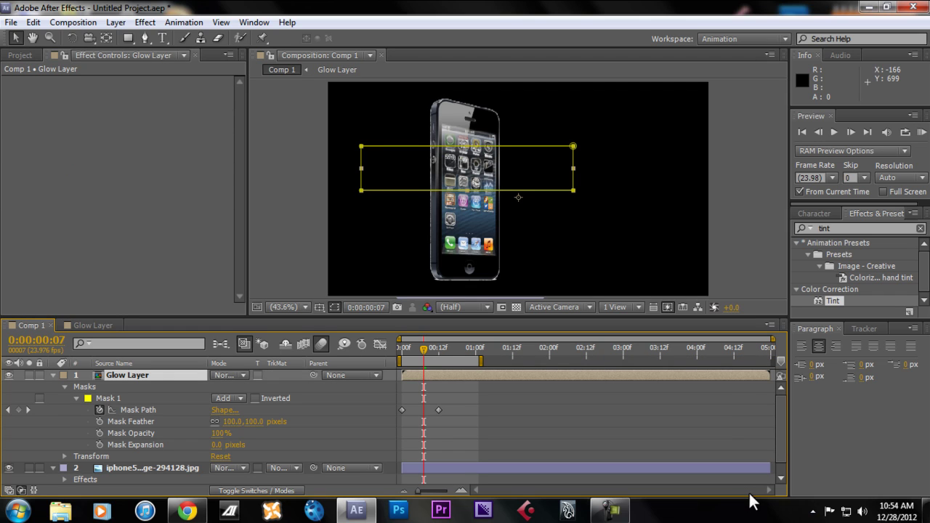
key(space)
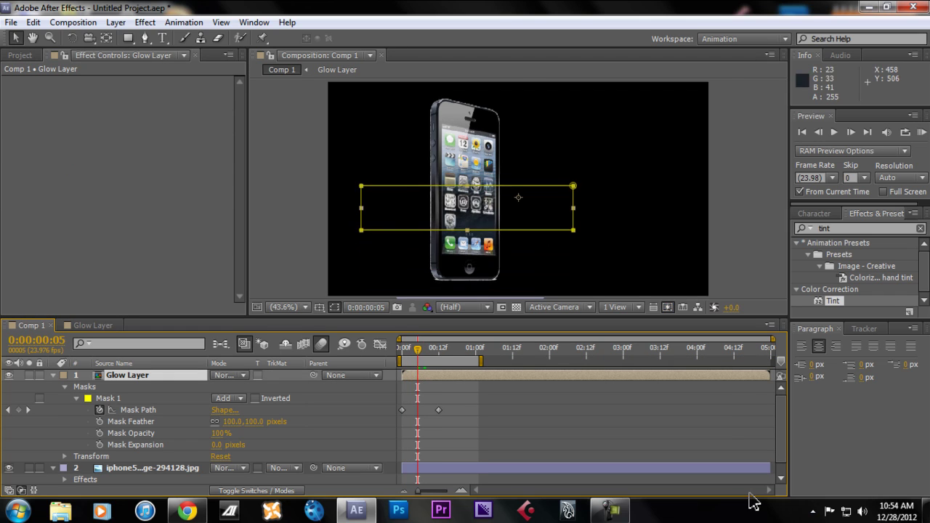
key(period)
key(period)
key(period)
key(period)
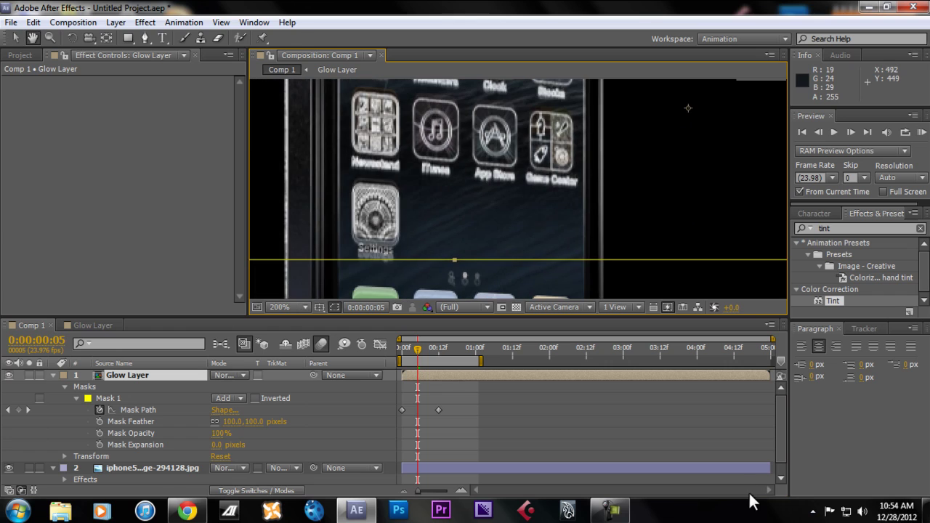
key(comma)
click(288, 308)
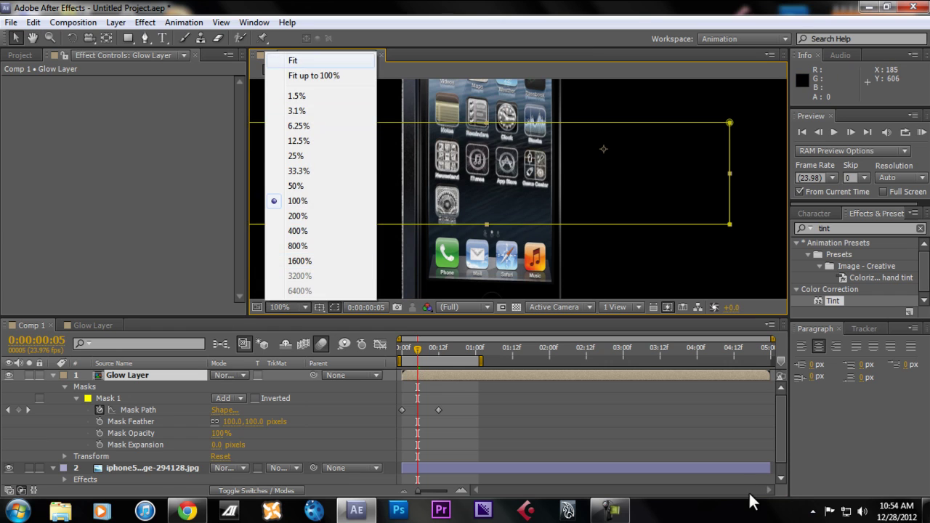
key(Return)
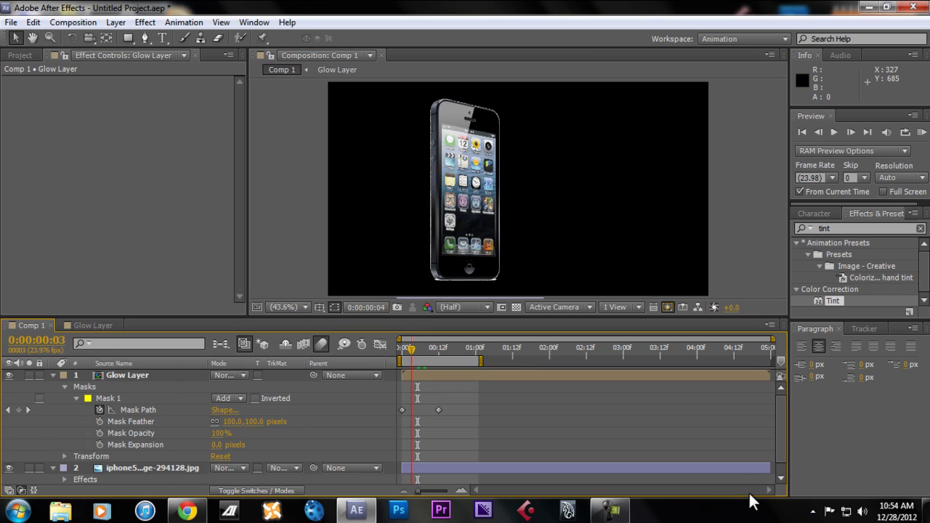
key(Page_Down)
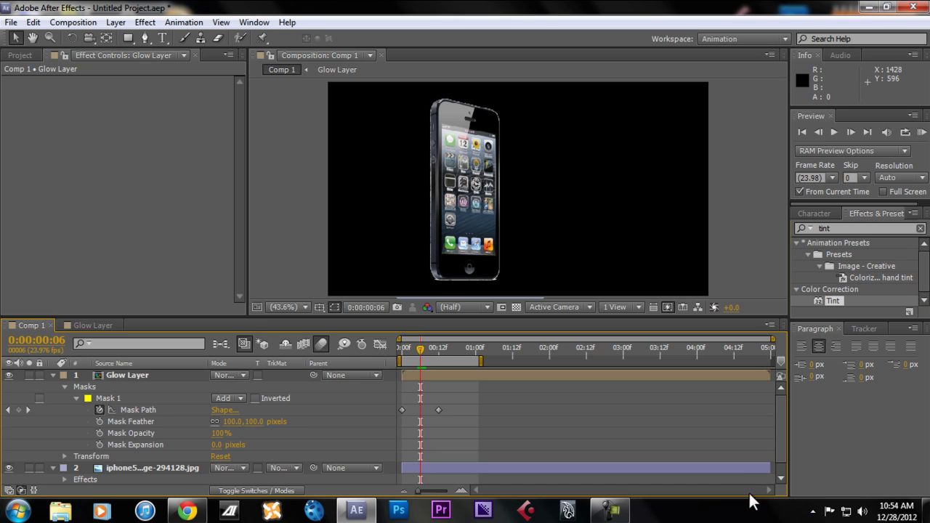
- Apply the Stylize Glow effect to Glow Layer in Comp 1
key(ctrl+5)
text(glow)
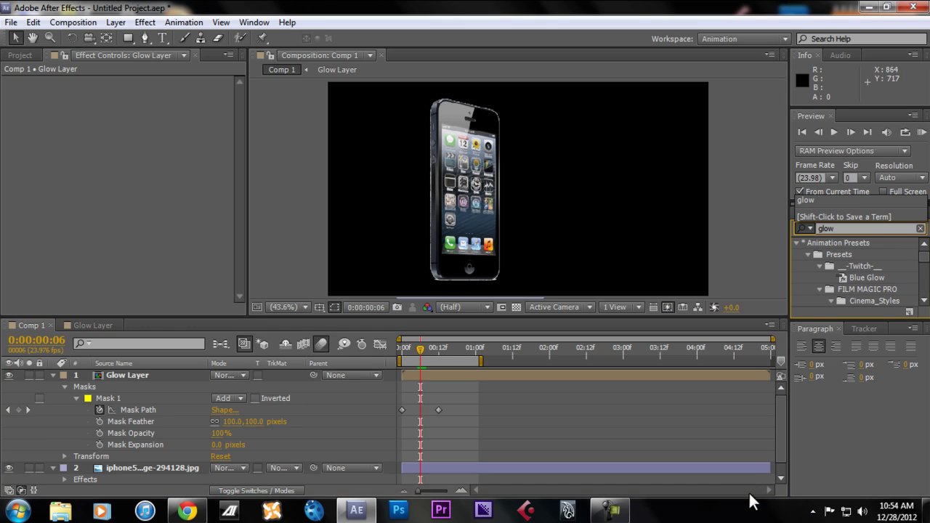
click(93, 326)
click(32, 325)
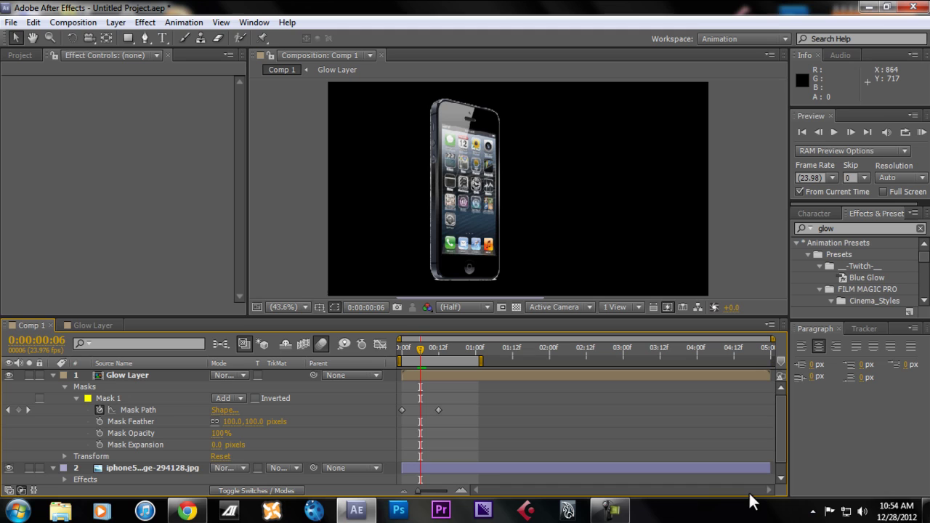
scroll(857, 273, down, 10)
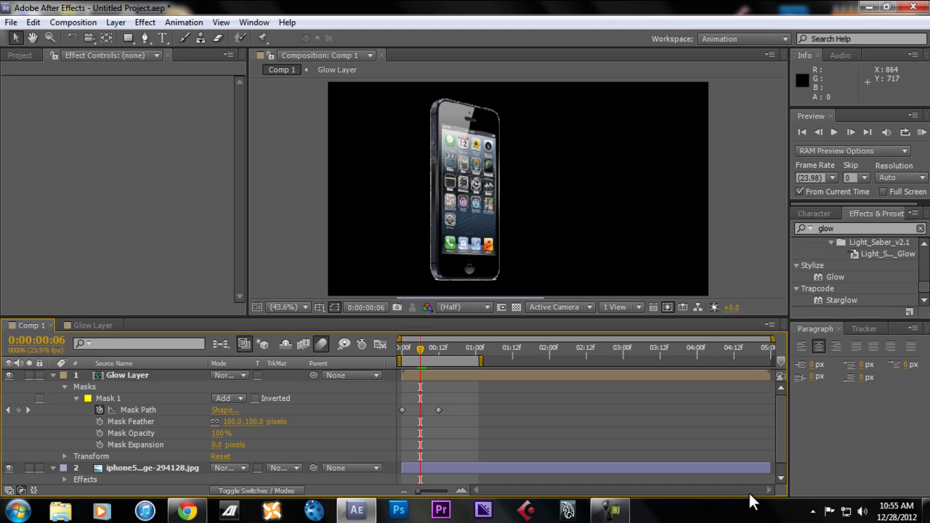
drag(835, 277, 128, 376)
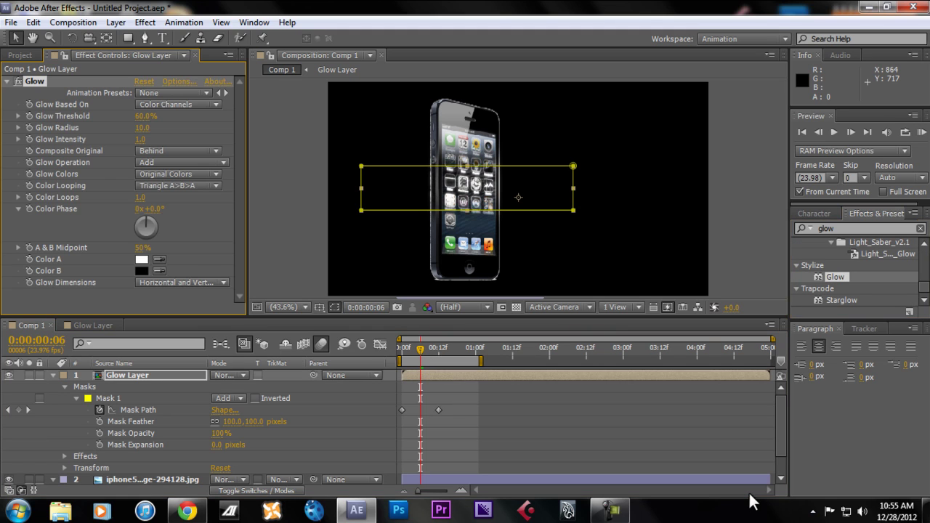
click(327, 443)
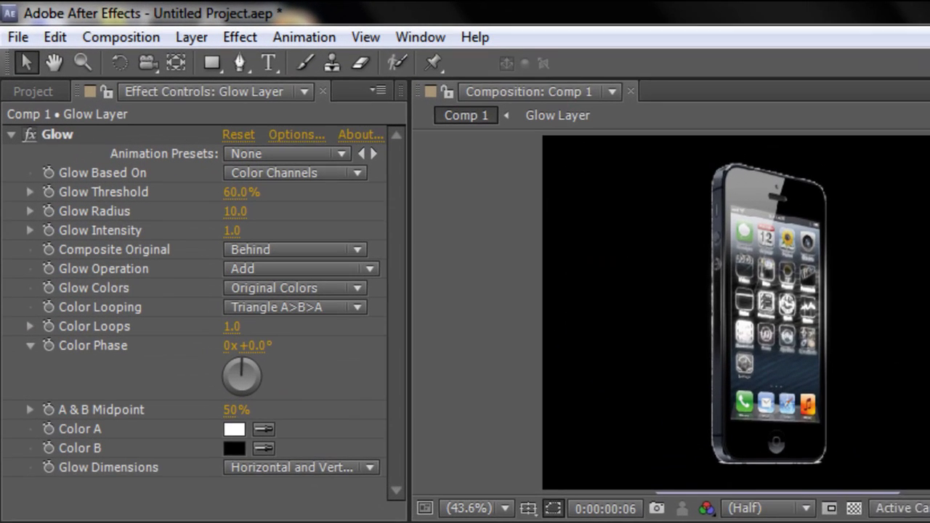
- Set the Glow Threshold on Glow Layer to 36.5% and check the glowing icon outlines up close at frame 0:00:00:05
drag(236, 193, 170, 192)
mouse_move(821, 522)
mouse_down()
mouse_move(792, 522)
mouse_move(816, 522)
mouse_up()
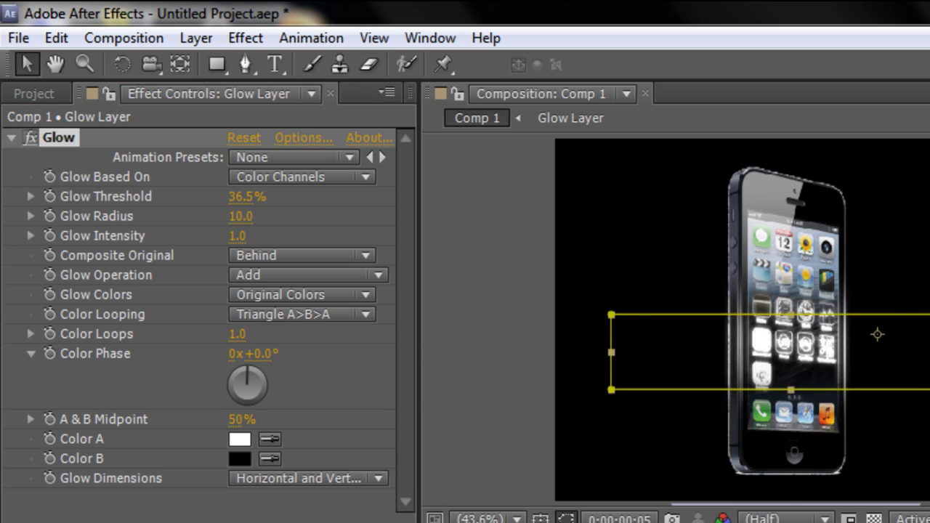
scroll(877, 335, up, 3)
drag(836, 335, 887, 286)
scroll(872, 318, up, 1)
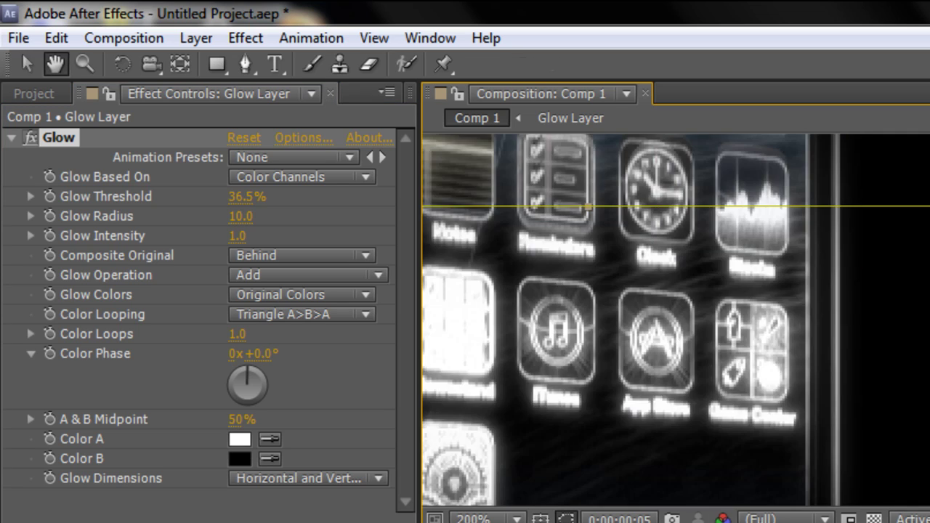
drag(727, 348, 896, 271)
click(488, 519)
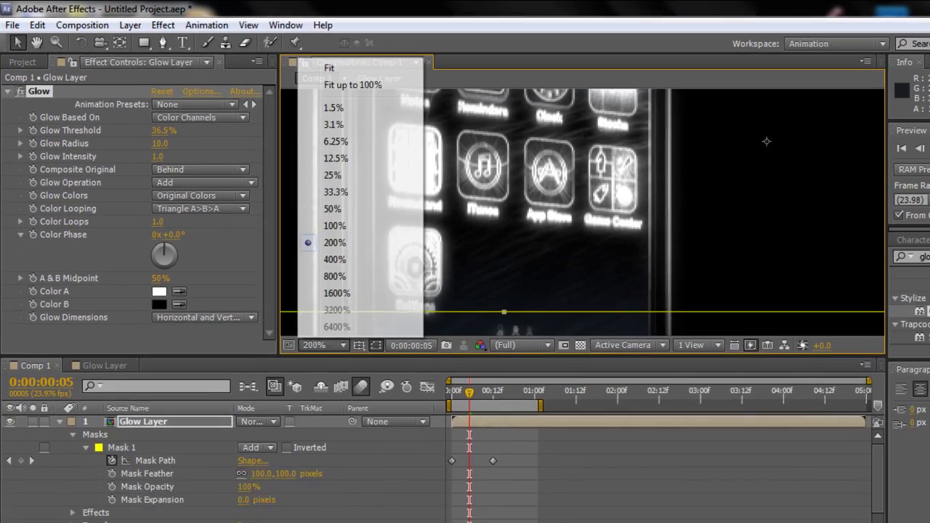
click(329, 67)
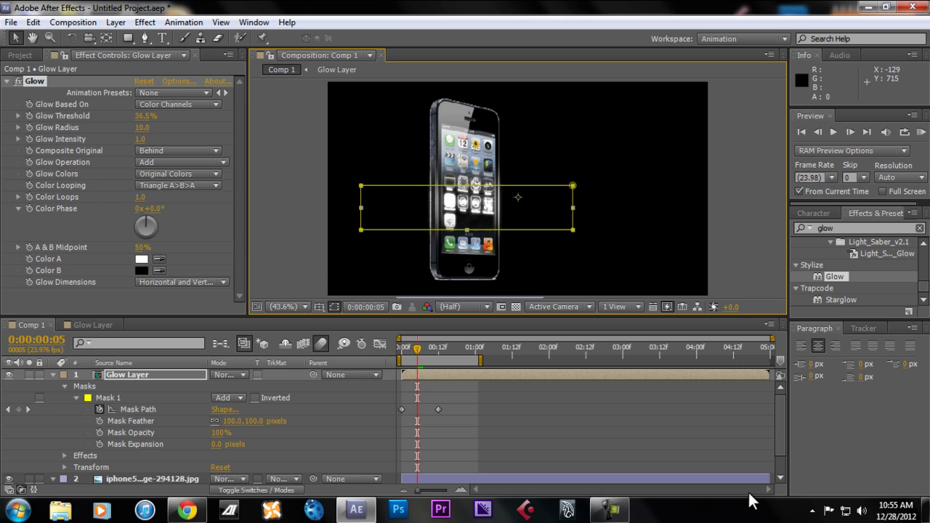
- Try the Screen blending mode on Glow Layer and settle on Add
click(241, 374)
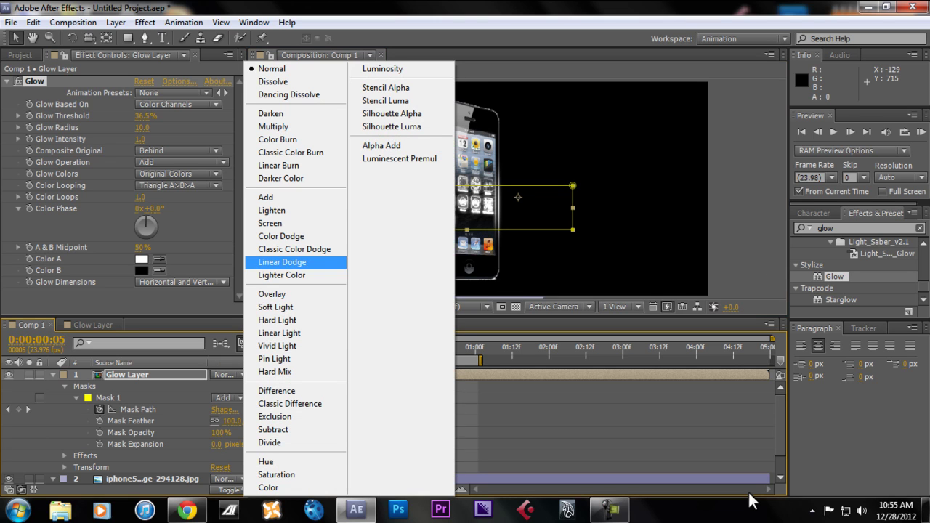
key(Down)
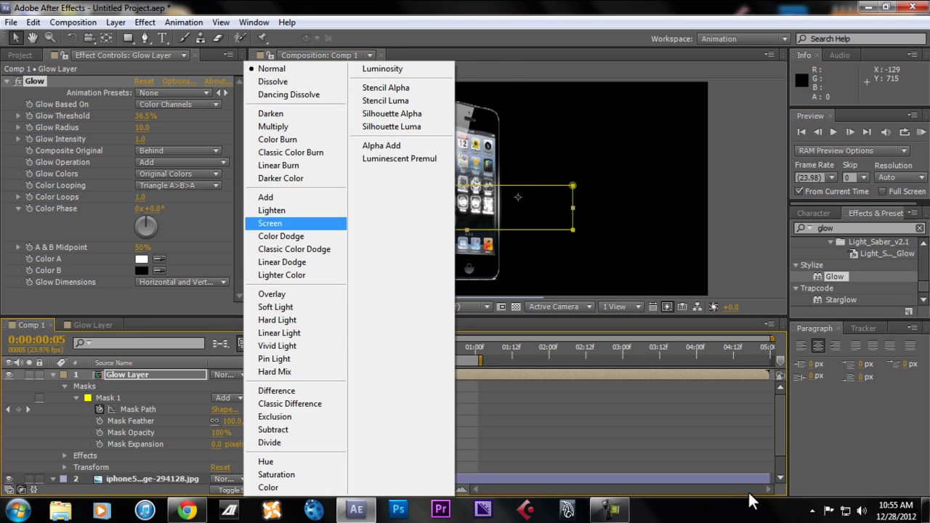
key(Return)
click(241, 375)
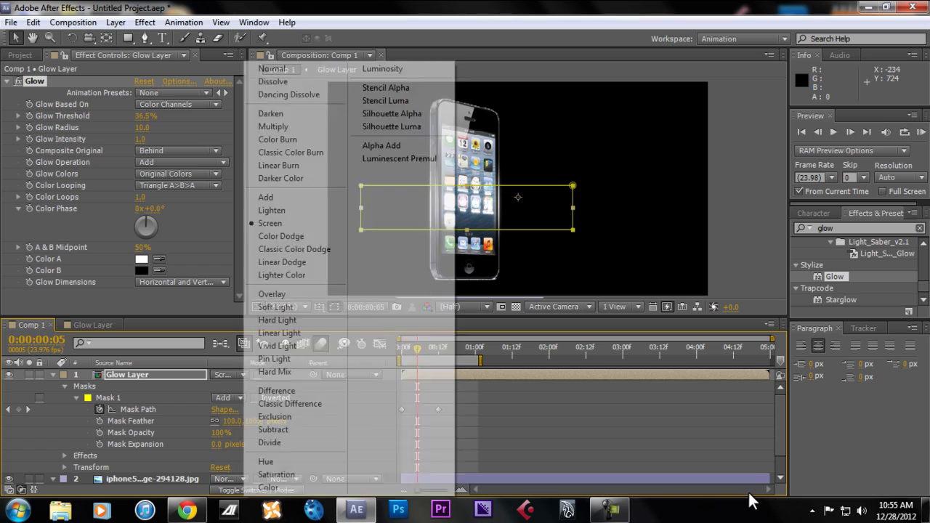
click(311, 199)
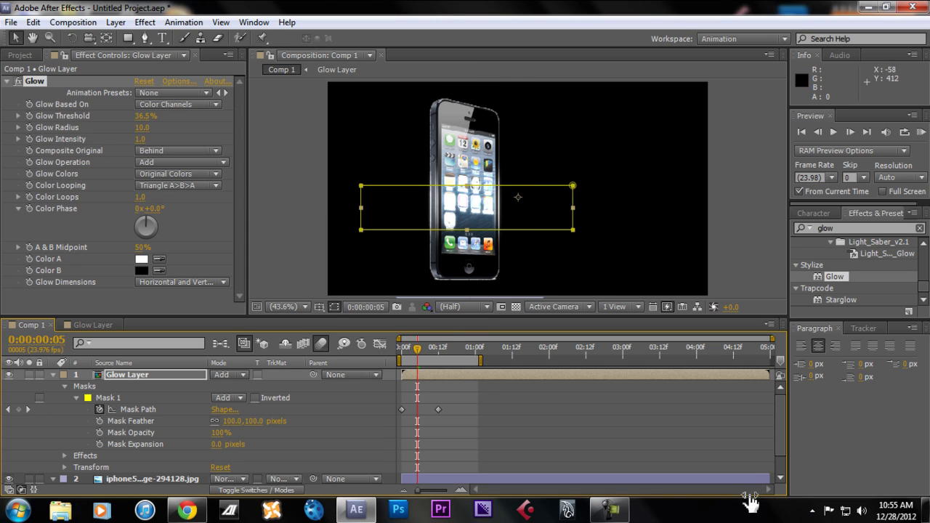
- Set the Glow Threshold of the Glow effect on Glow Layer to 75%
drag(145, 116, 140, 117)
drag(748, 493, 751, 494)
click(143, 116)
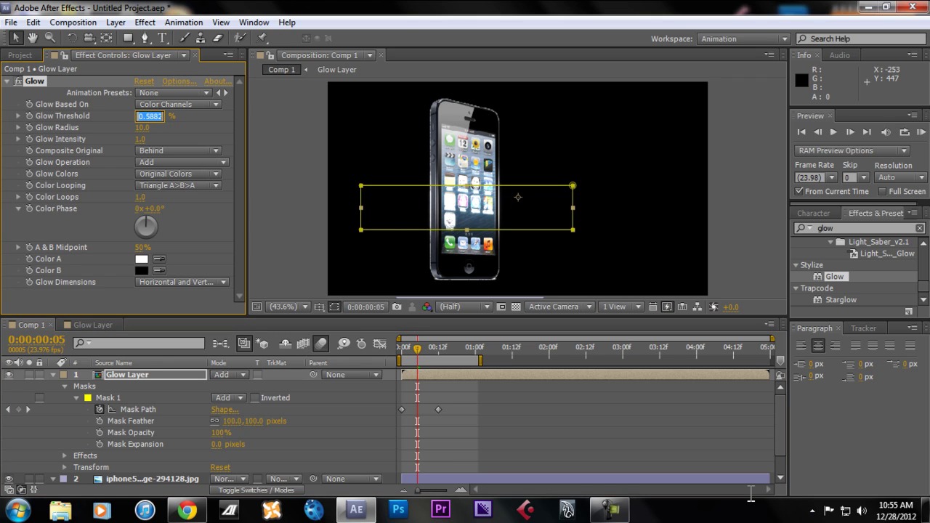
text(75)
key(Return)
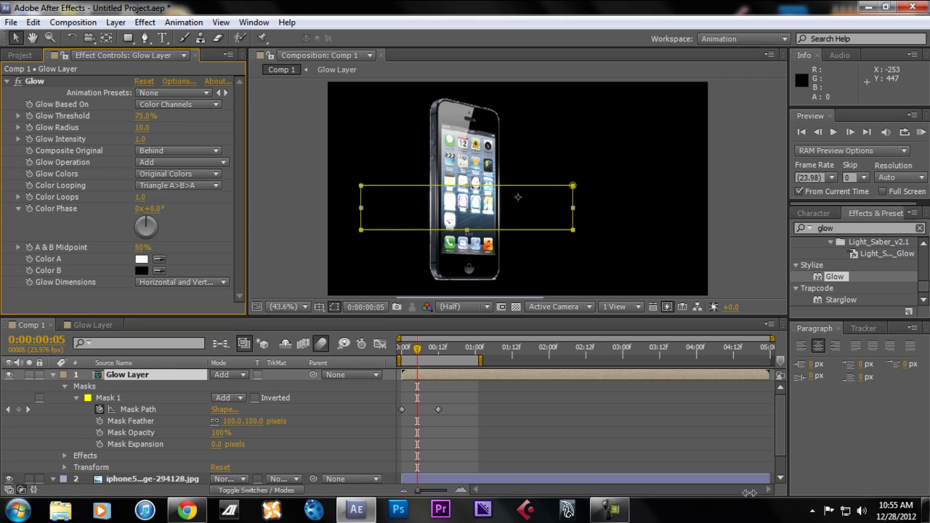
- Raise the Glow Radius on Glow Layer to 15
mouse_move(142, 128)
mouse_down()
mouse_move(134, 128)
mouse_move(147, 128)
mouse_up()
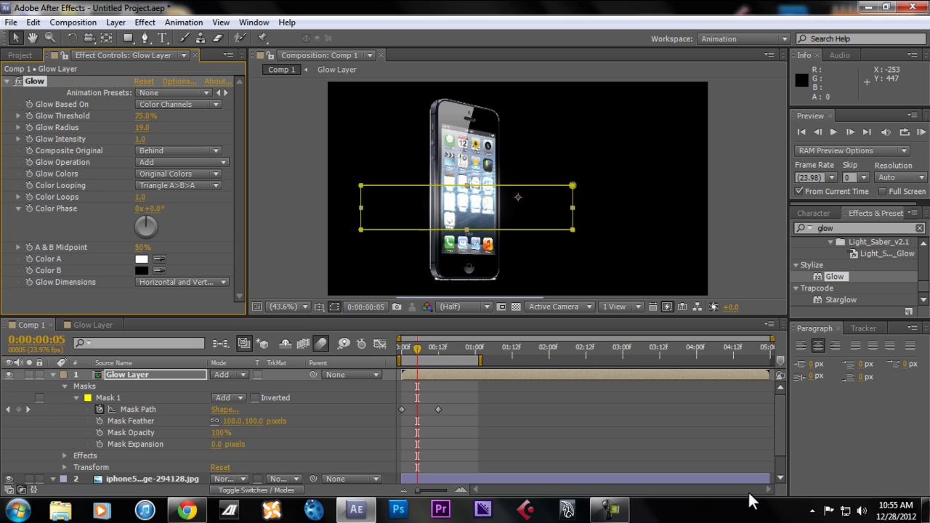
click(145, 299)
drag(750, 494, 752, 500)
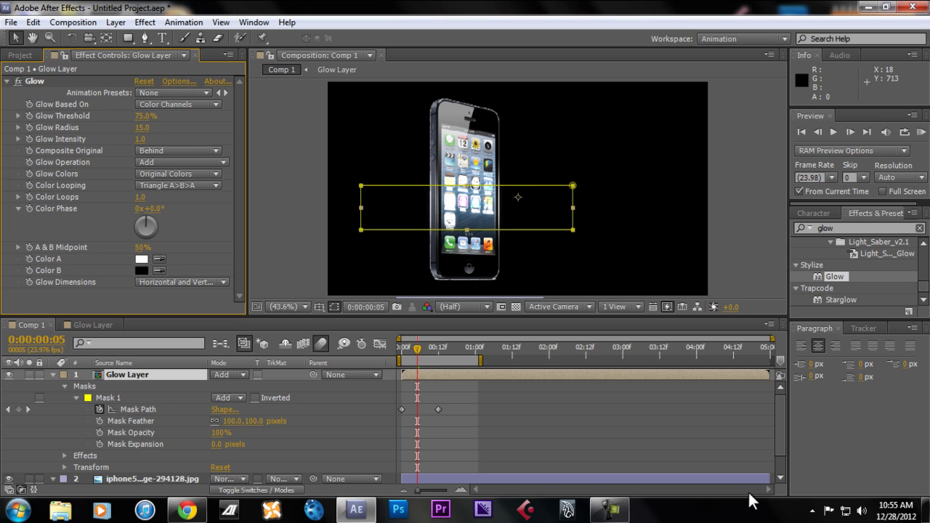
- Preview the glow sweep over the phone in Comp 1 from frame 0:00:00:00
key(Page_Up)
key(Page_Up)
key(Home)
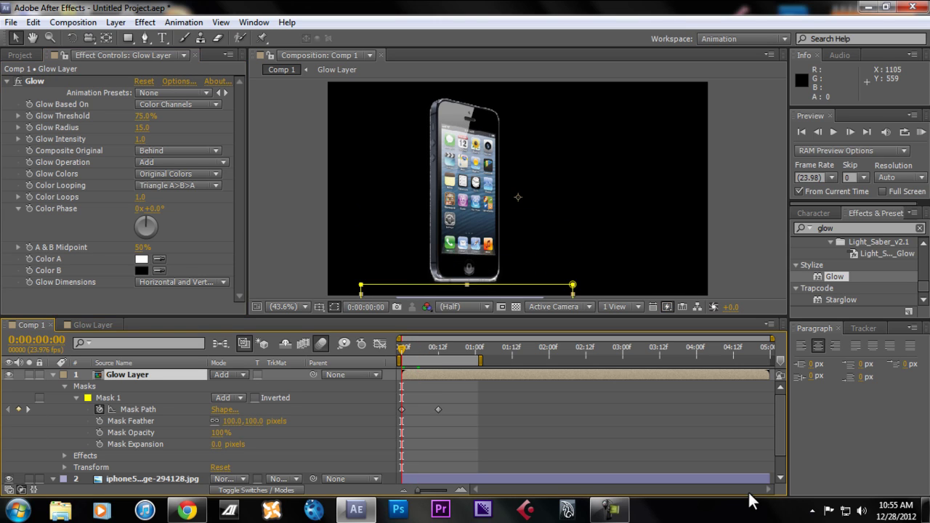
key(KP_0)
key(space)
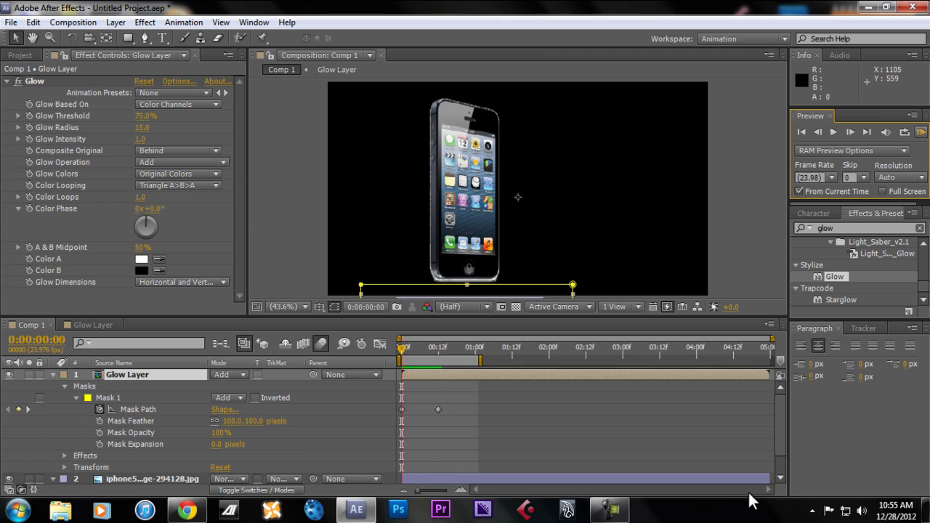
- Collapse the properties of both layers and play the glow sweep again from the start
key(u)
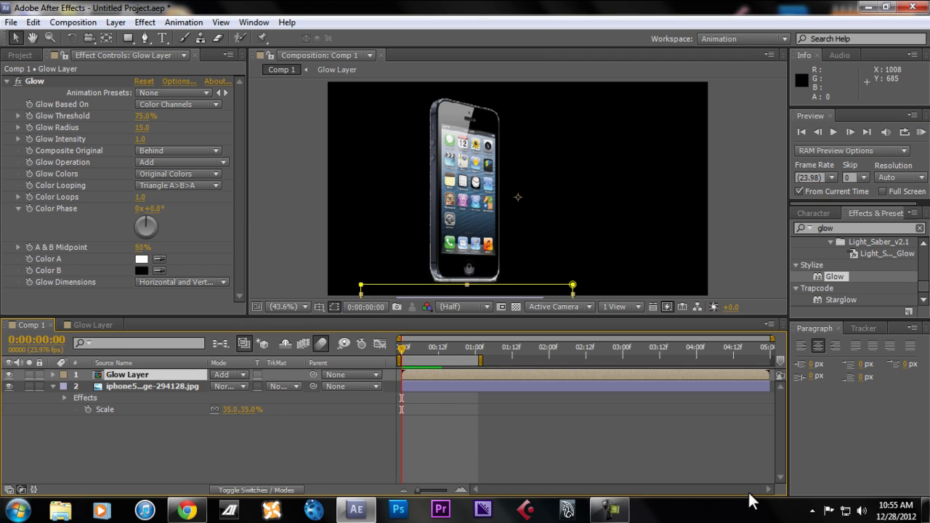
key(F2)
key(ctrl+grave)
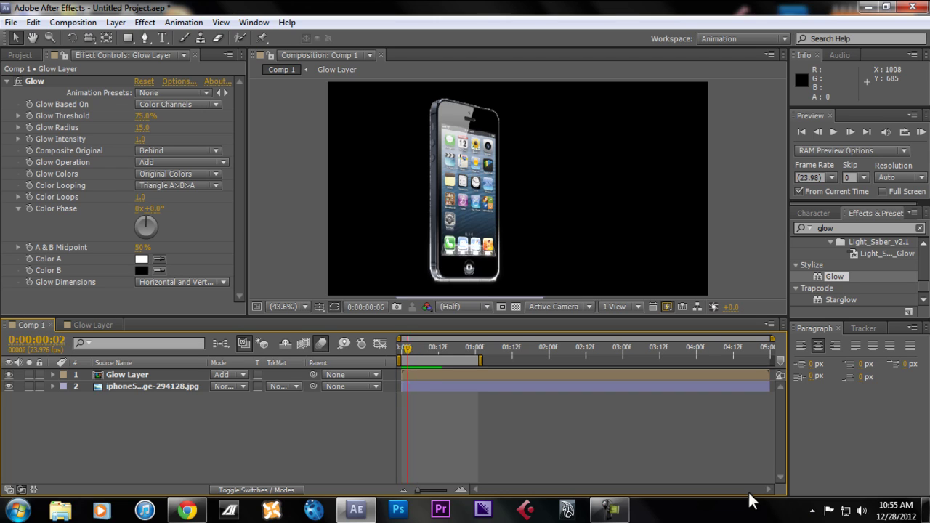
mouse_move(297, 433)
mouse_down()
mouse_move(278, 410)
mouse_move(188, 439)
mouse_move(154, 384)
mouse_up()
mouse_move(172, 434)
mouse_down()
mouse_move(154, 378)
mouse_move(148, 384)
mouse_up()
drag(171, 430, 151, 378)
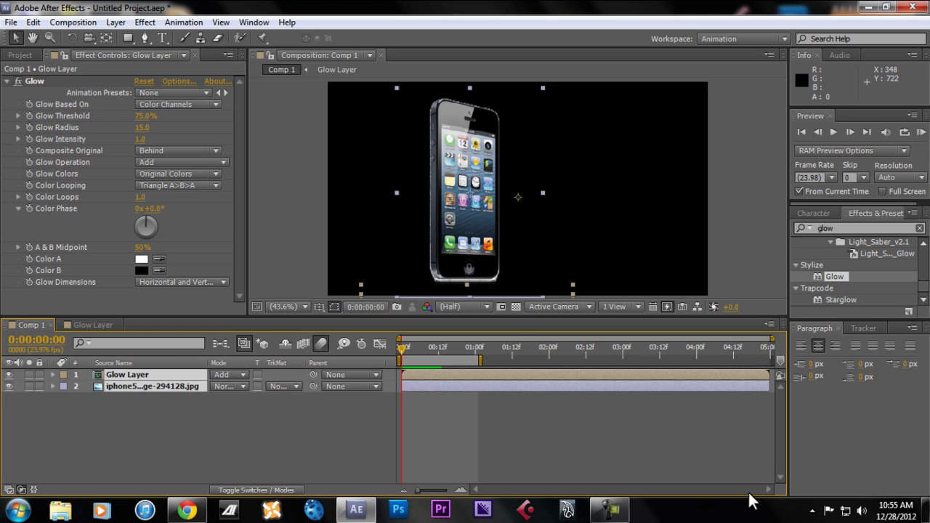
key(space)
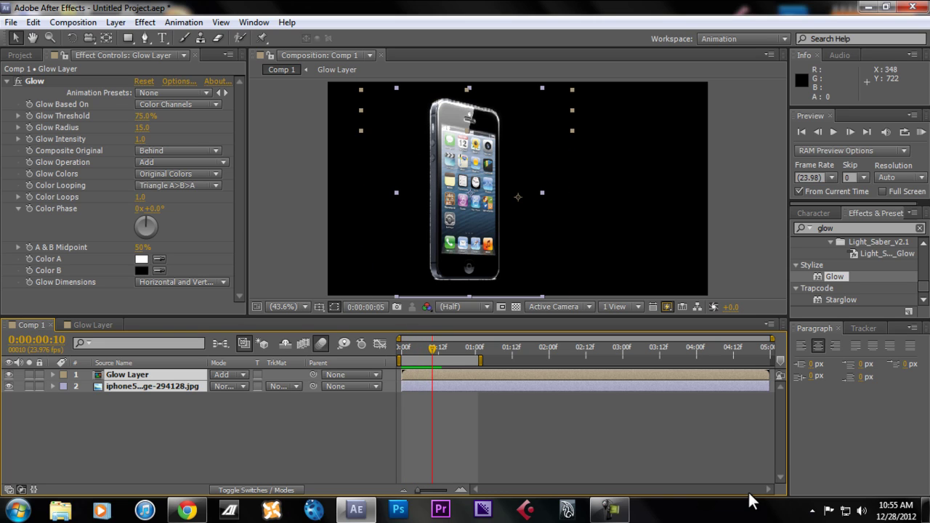
key(space)
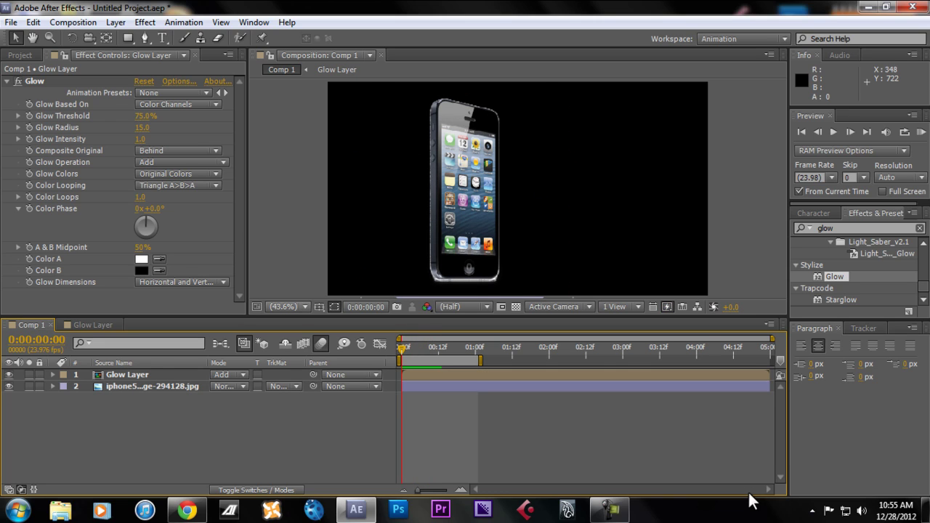
- Move Glow Layer and the iPhone image layer together toward the left side of the composition and slightly up
click(289, 307)
click(399, 303)
click(128, 375)
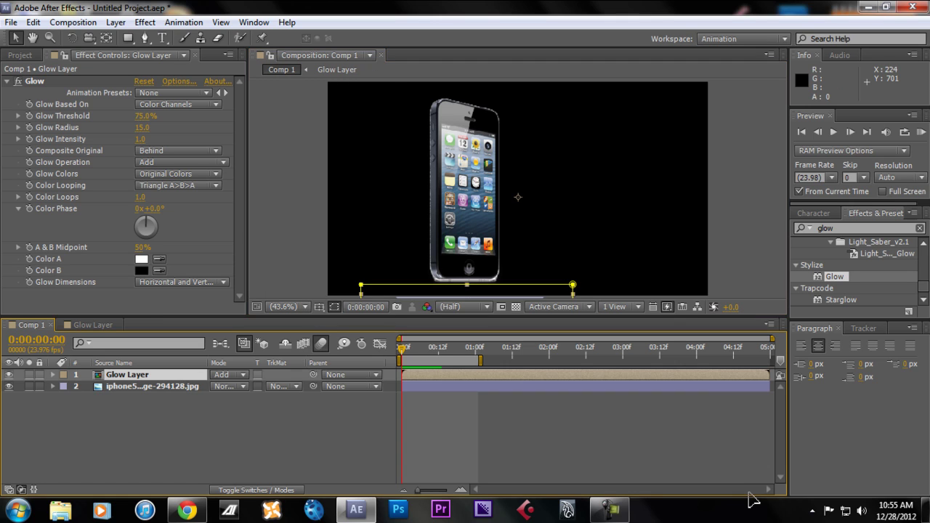
drag(468, 207, 440, 183)
key(ctrl+z)
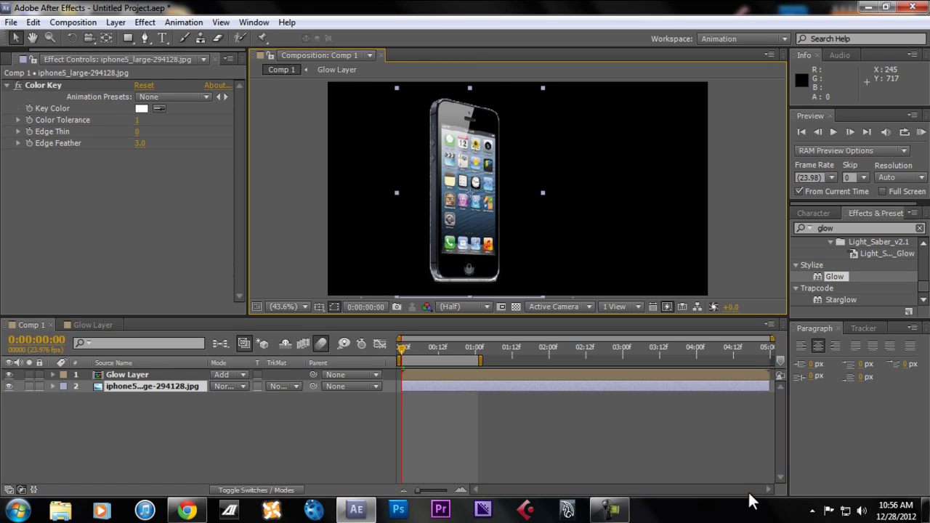
key(ctrl+Up)
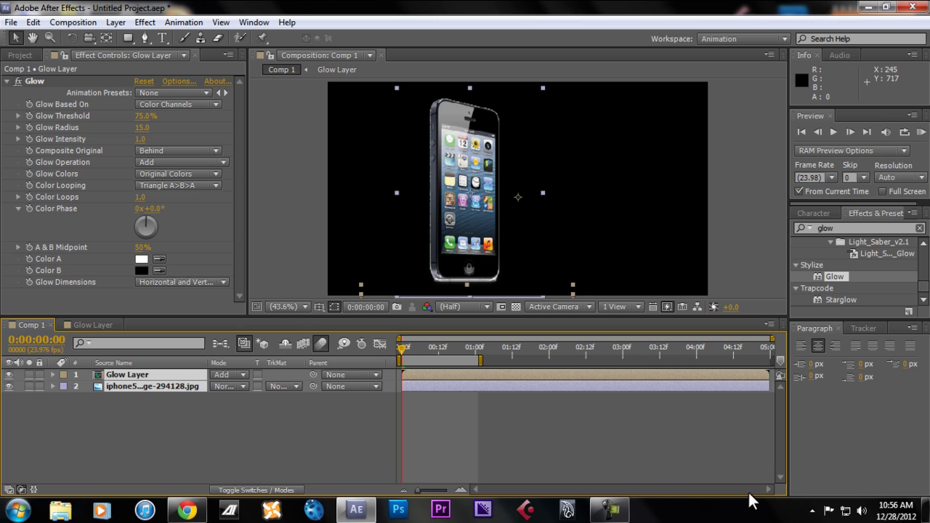
drag(469, 197, 436, 191)
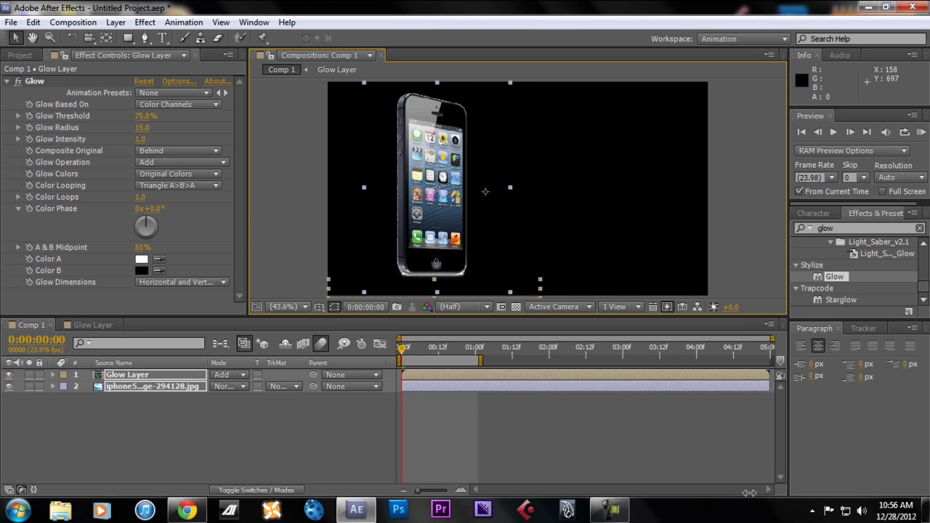
- Reveal the Scale property of Glow Layer and the iPhone image and try scaling the layers
key(s)
drag(234, 387, 230, 386)
drag(750, 493, 749, 493)
key(ctrl+z)
key(ctrl+z)
key(ctrl+z)
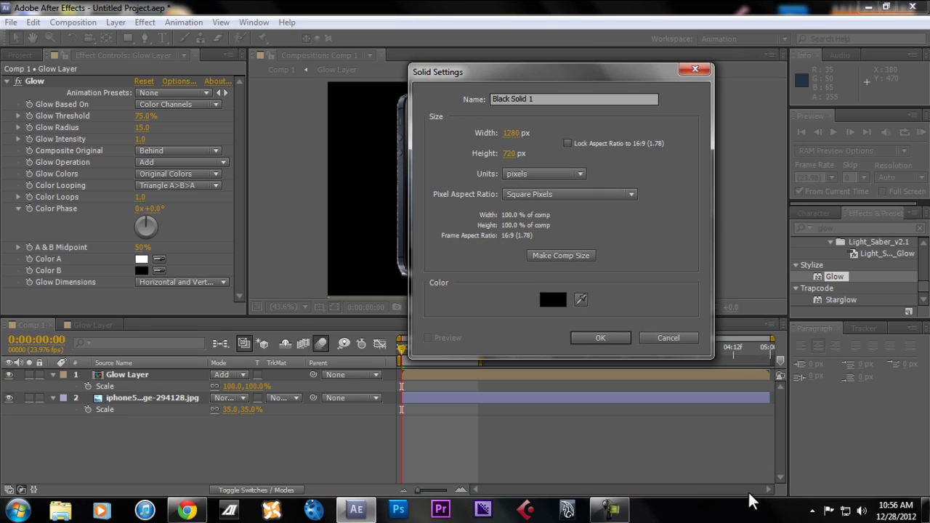
- Create a white (FFFFFF) 1280 x 720 px solid named BG and place it beneath the other layers
click(553, 299)
click(579, 323)
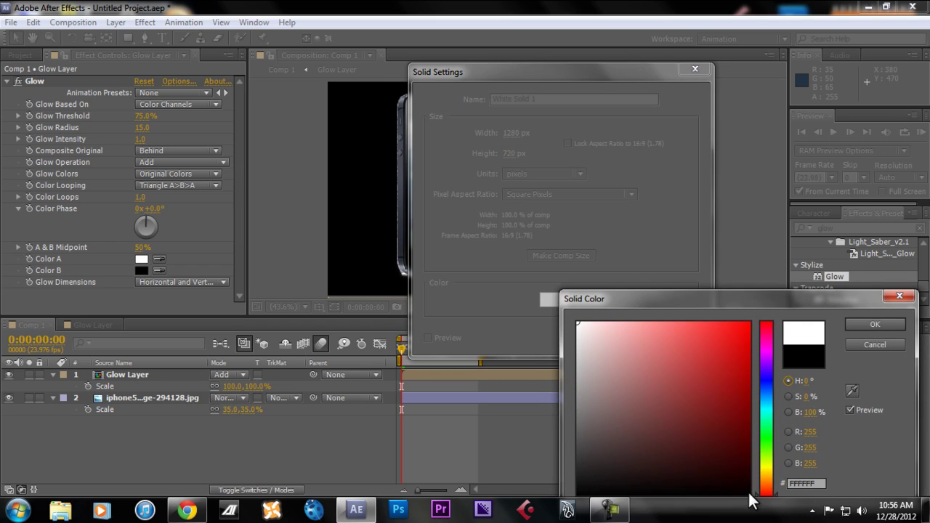
click(874, 324)
key(Return)
text(BG)
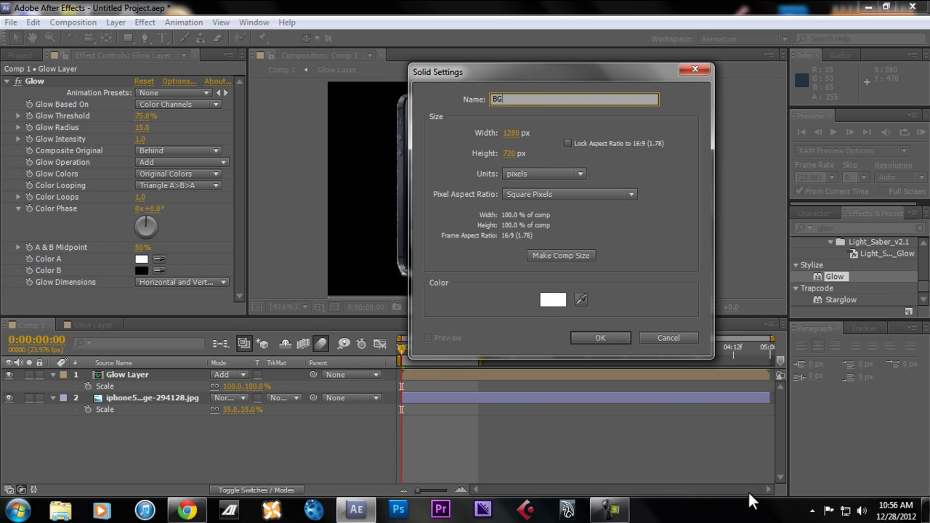
key(Return)
key(ctrl+shift+bracketleft)
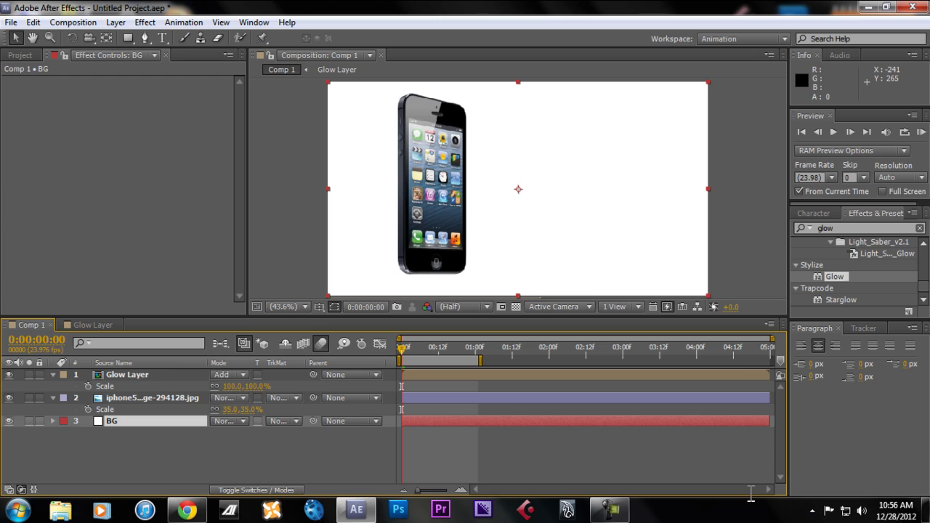
- Apply the Generate Ramp effect to the BG solid
key(ctrl+5)
text(ramp)
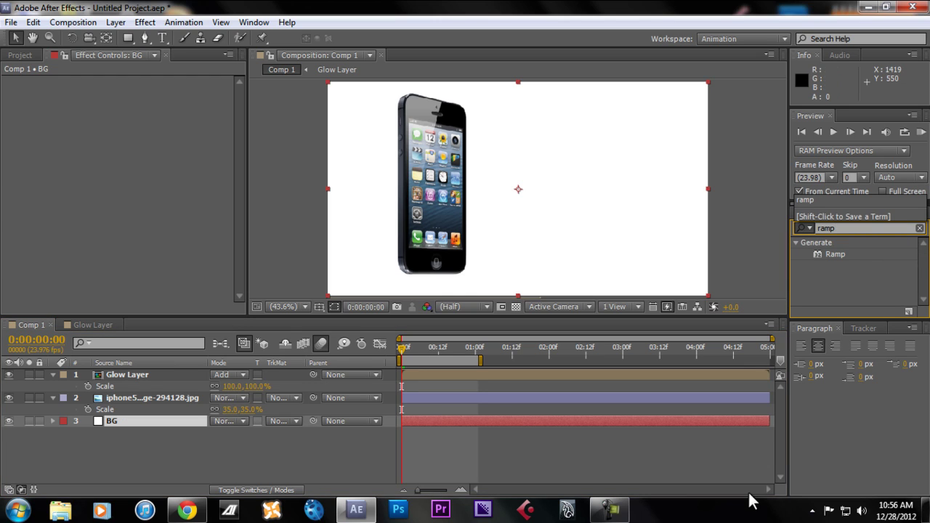
key(Return)
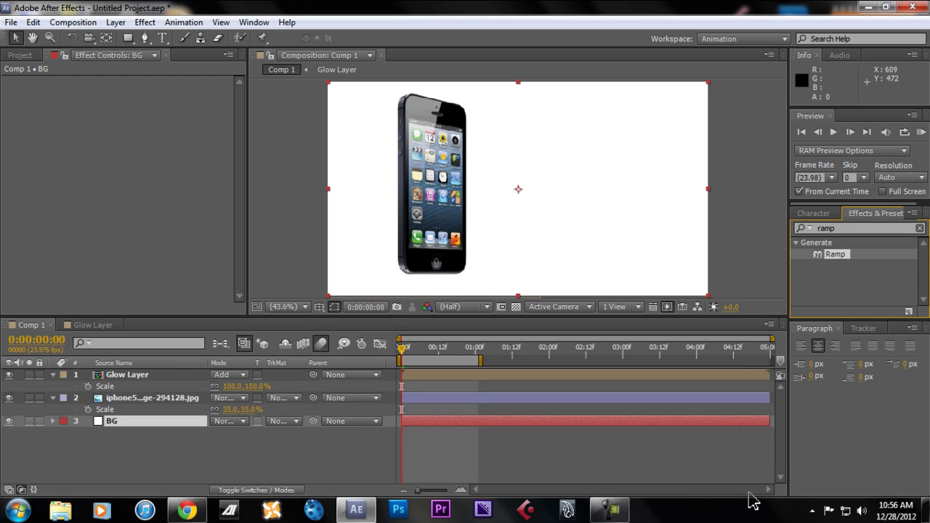
drag(836, 254, 436, 196)
key(ctrl+z)
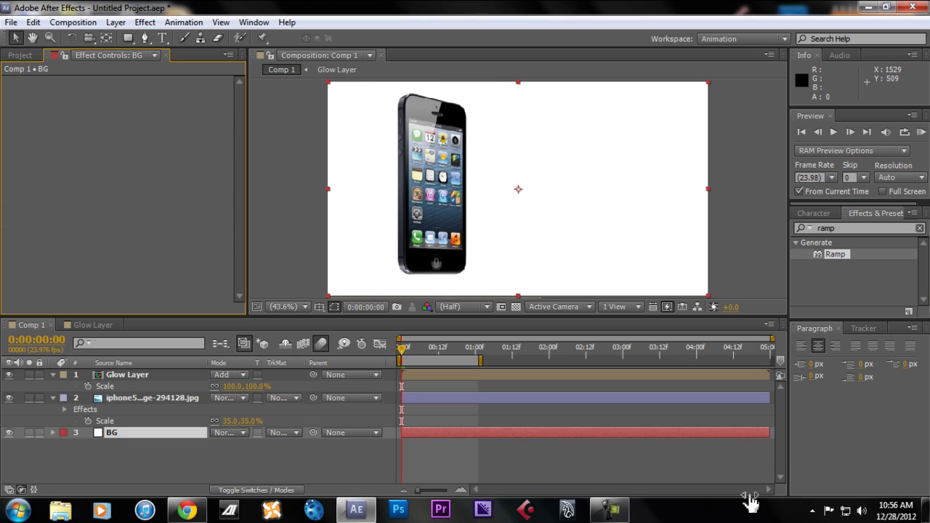
drag(835, 254, 679, 259)
key(Return)
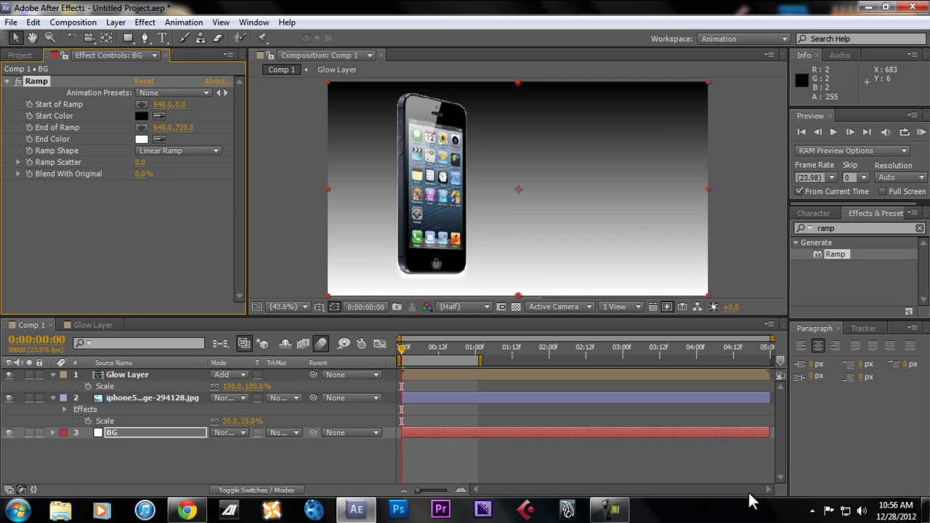
- Reverse the BG gradient by moving the ramp's start to about 644.6, 974.5 and its end to about 637.7, -32.1
drag(545, 161, 571, 242)
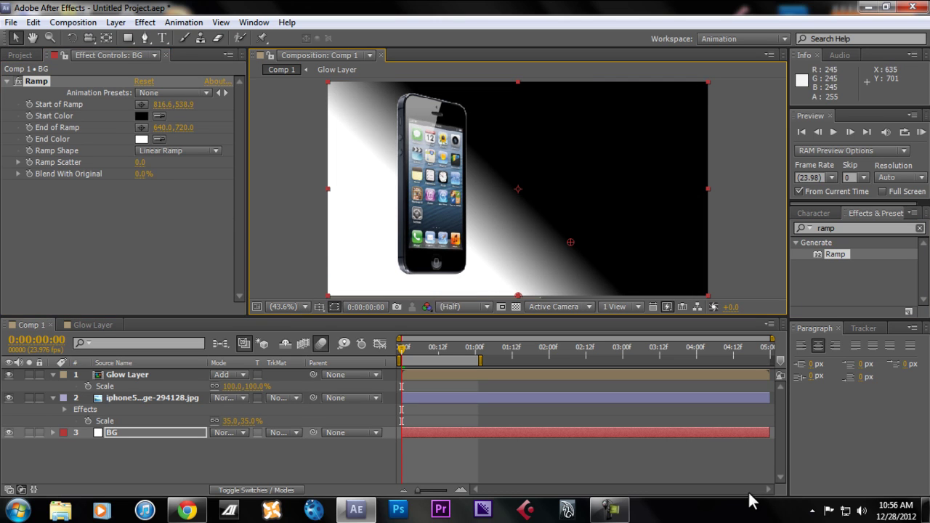
drag(518, 296, 517, 72)
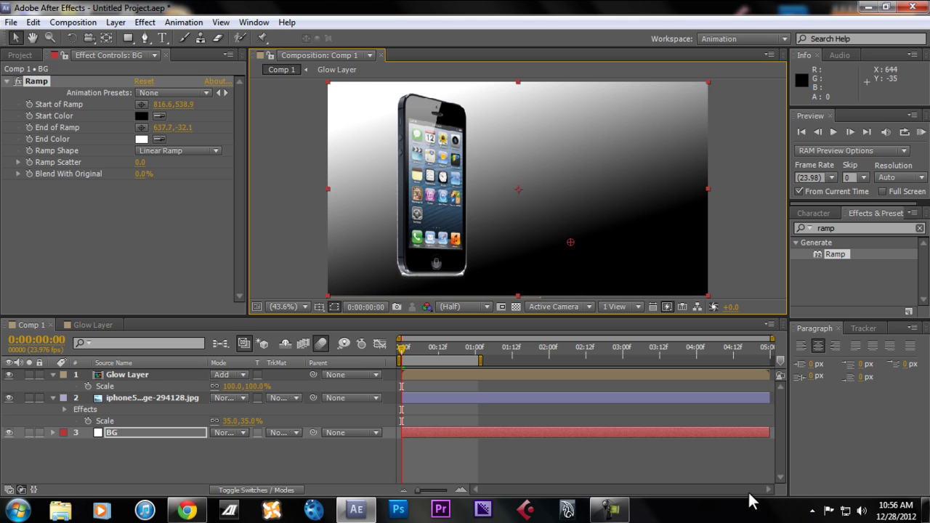
drag(570, 242, 517, 364)
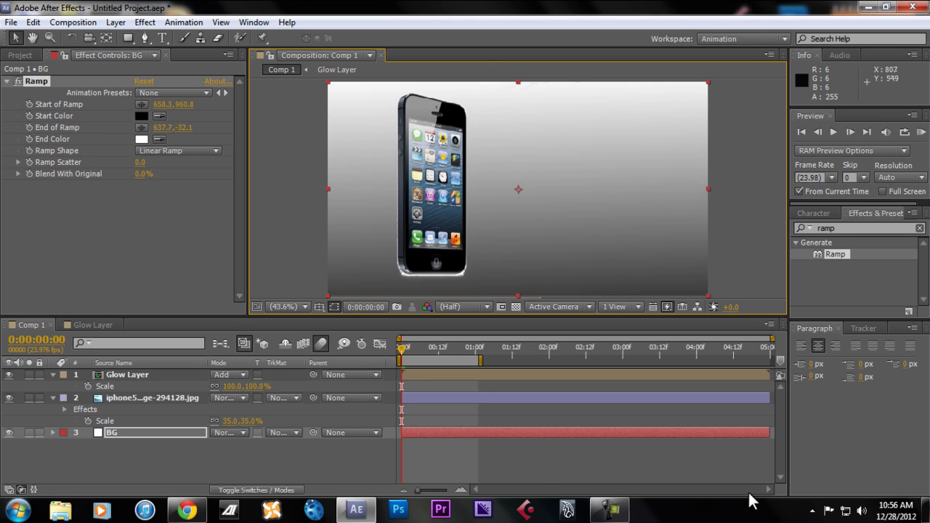
click(509, 461)
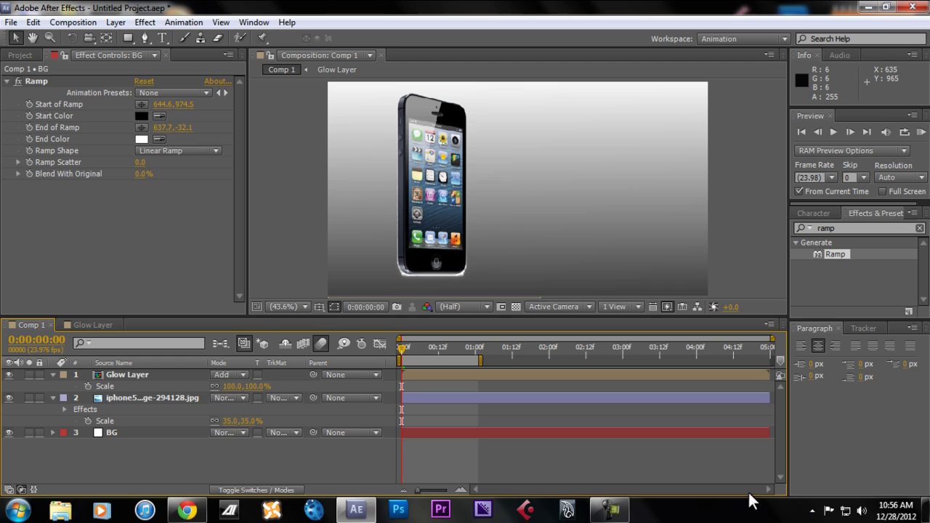
- Add a text layer reading "iPhone 5" in black TYPOGRAPH PRO Light, 48 px, beside the phone
key(ctrl+t)
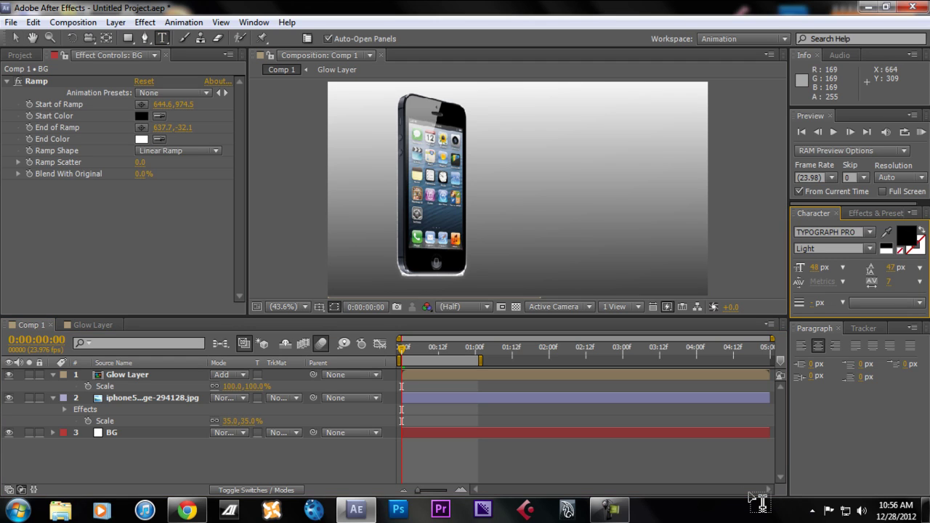
key(ctrl+alt+shift+t)
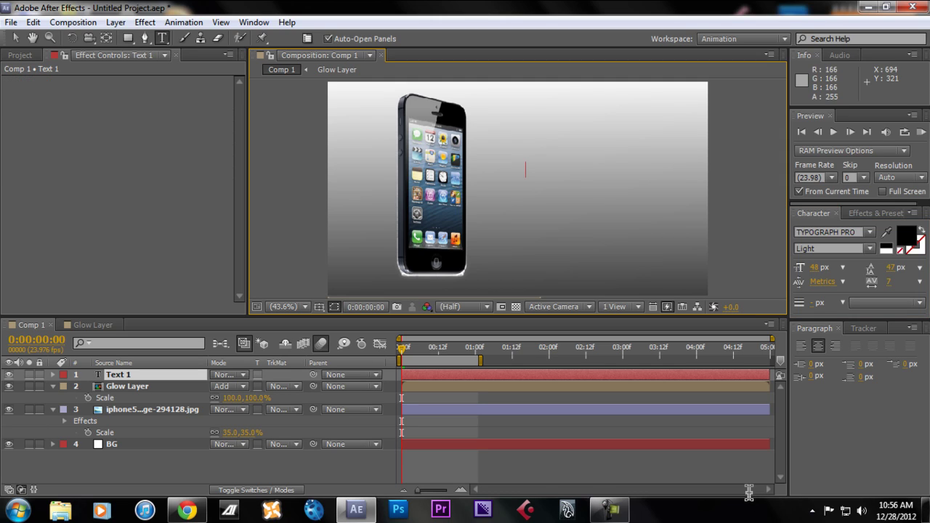
text(ne 5)
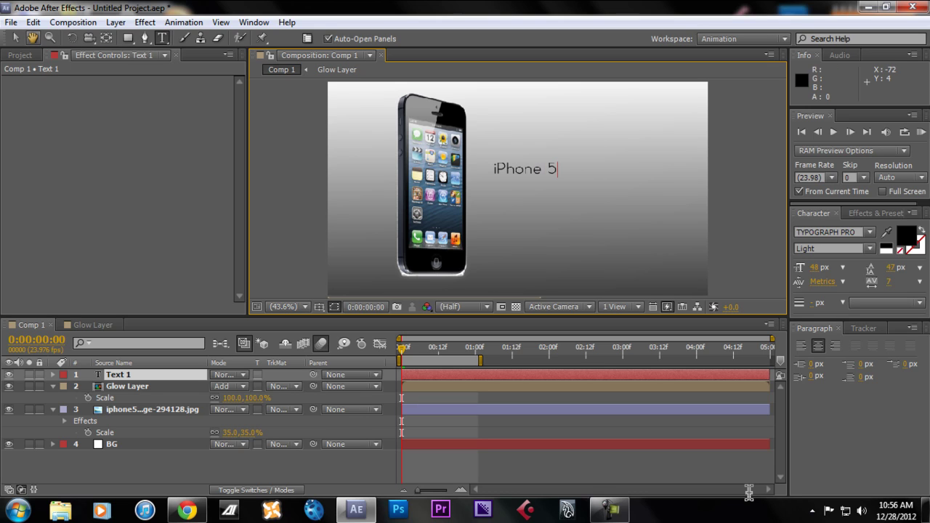
- Enlarge the 5 in the "iPhone 5" title and remove the space before it
drag(813, 267, 840, 268)
key(Left)
key(BackSpace)
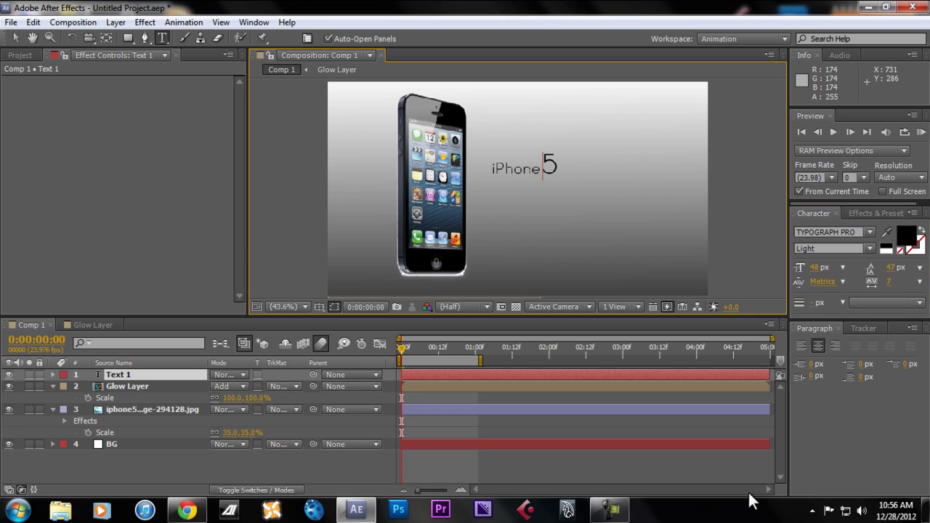
- Set the font size of the 5 in the iPhone title to 70 px
key(shift+Right)
click(815, 267)
text(70)
key(Return)
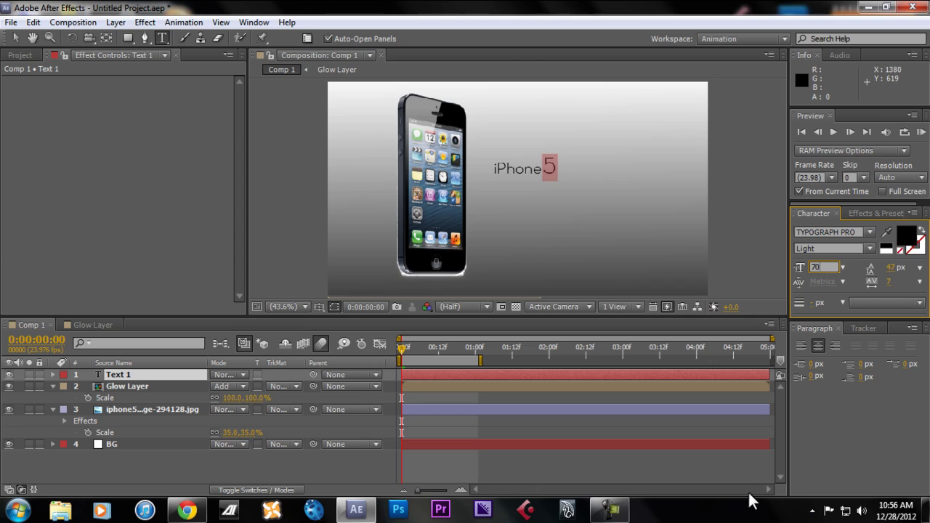
click(16, 38)
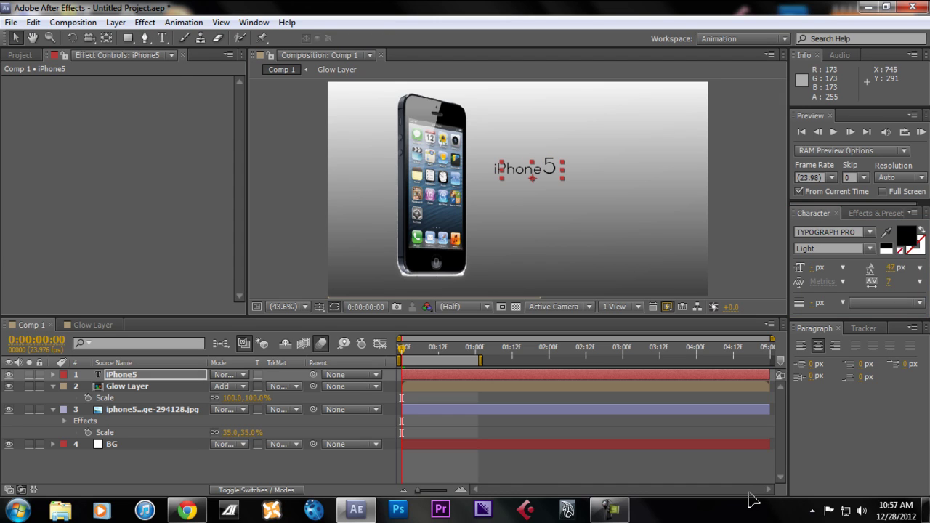
- Scale the iPhone5 title to 154% and reposition it in the empty area beside the upper half of the phone
drag(549, 168, 566, 180)
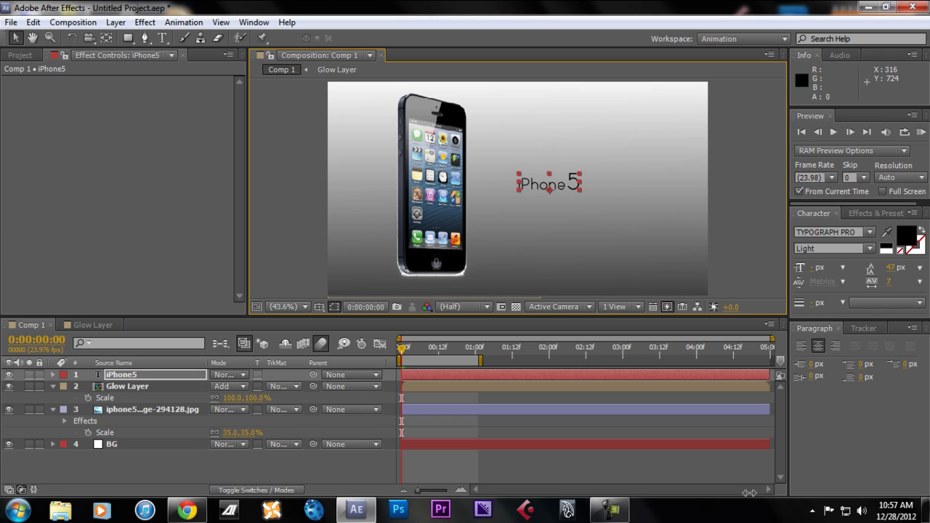
key(s)
drag(232, 387, 254, 386)
drag(750, 493, 754, 500)
drag(598, 199, 598, 180)
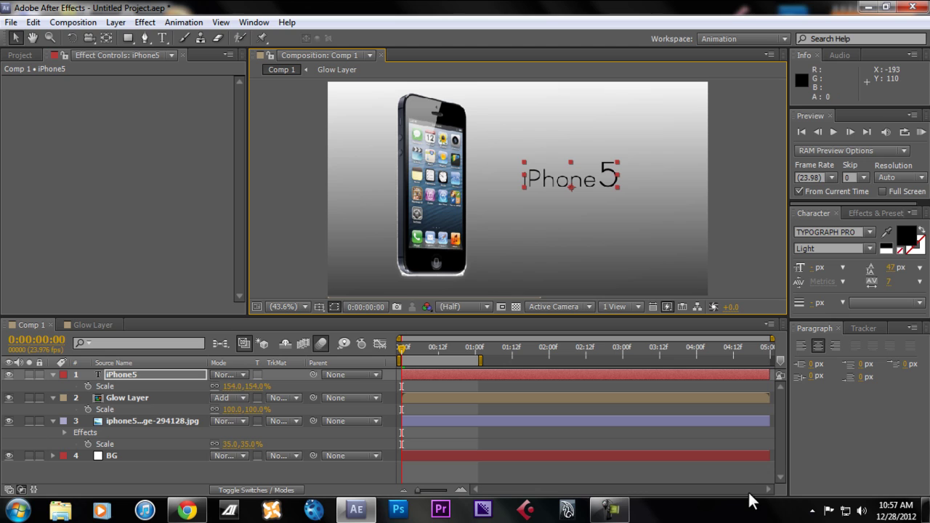
- Start applying an animation preset to the iPhone5 layer and go to the main Presets folder
click(144, 23)
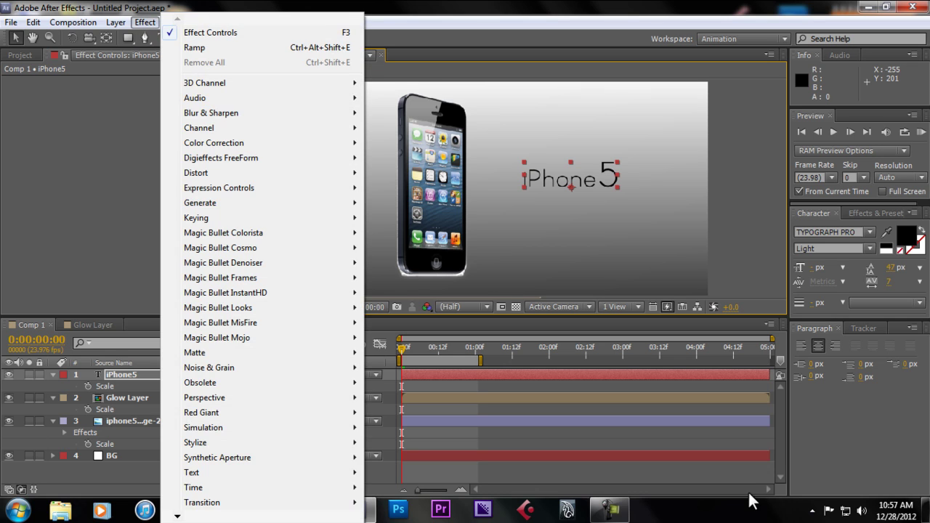
mouse_move(183, 23)
key(Down)
key(Down)
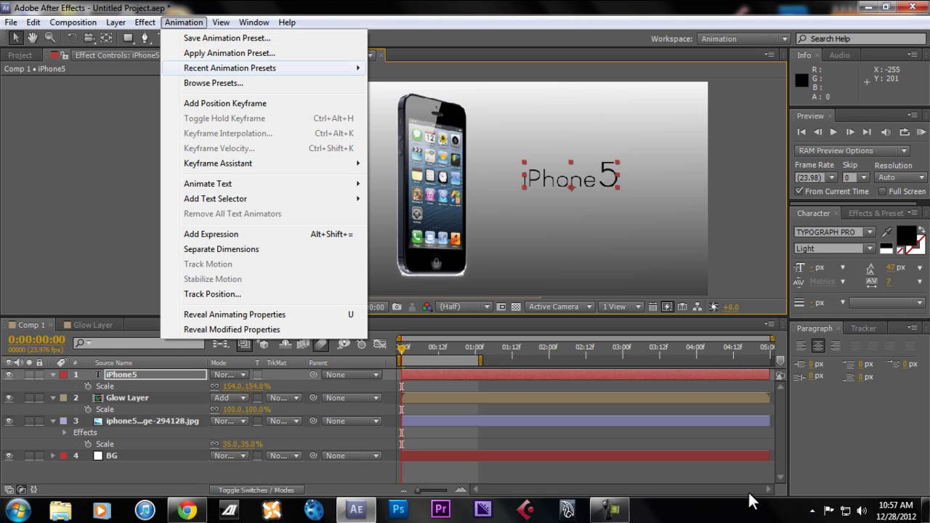
key(Up)
key(Return)
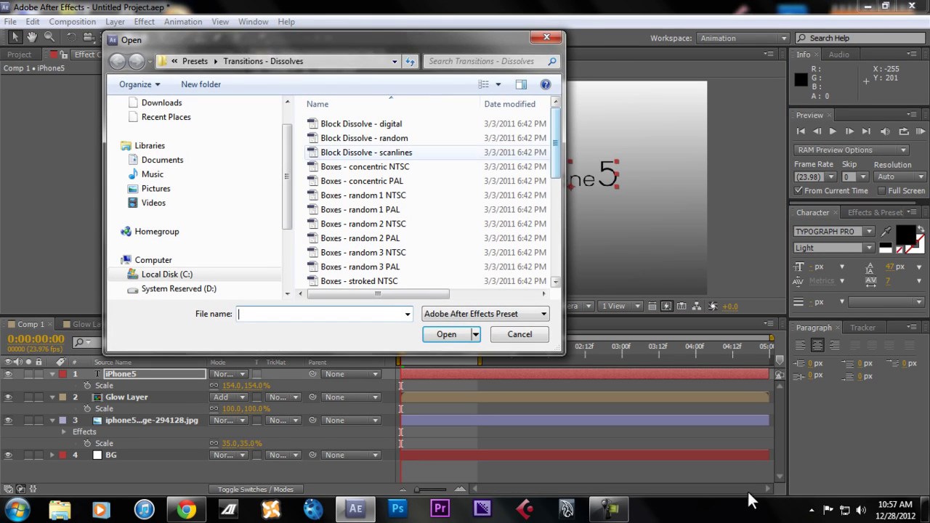
click(195, 61)
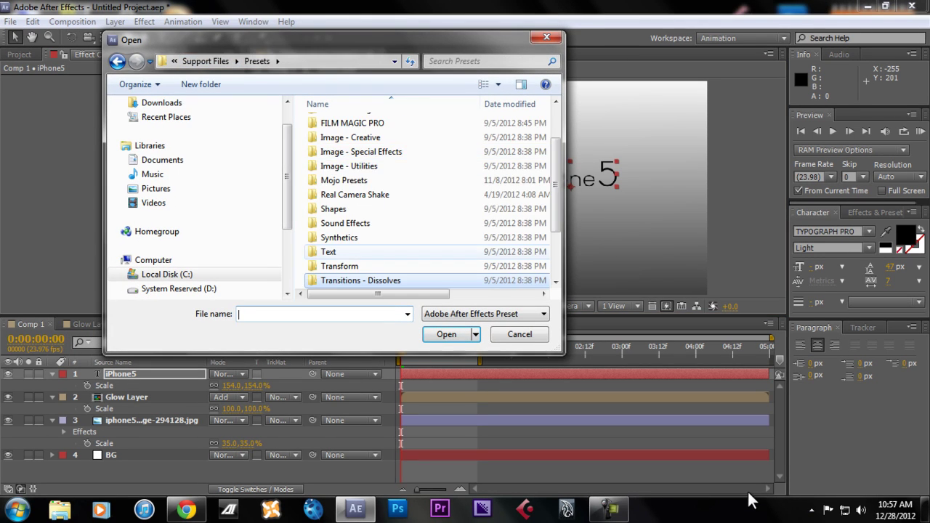
- Apply the Foggy preset from the Text > Blurs folder to the iPhone5 layer
double_click(329, 252)
key(c)
key(Return)
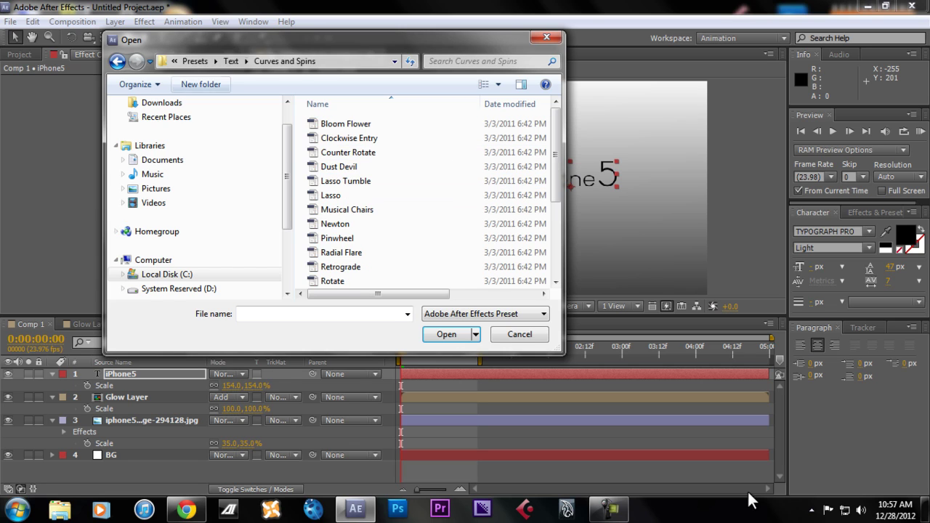
key(BackSpace)
key(b)
key(Return)
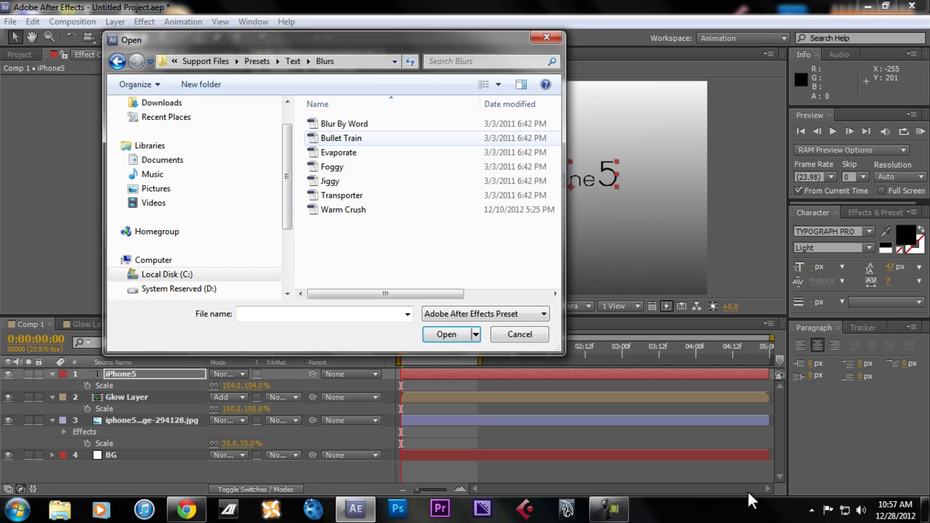
key(e)
key(f)
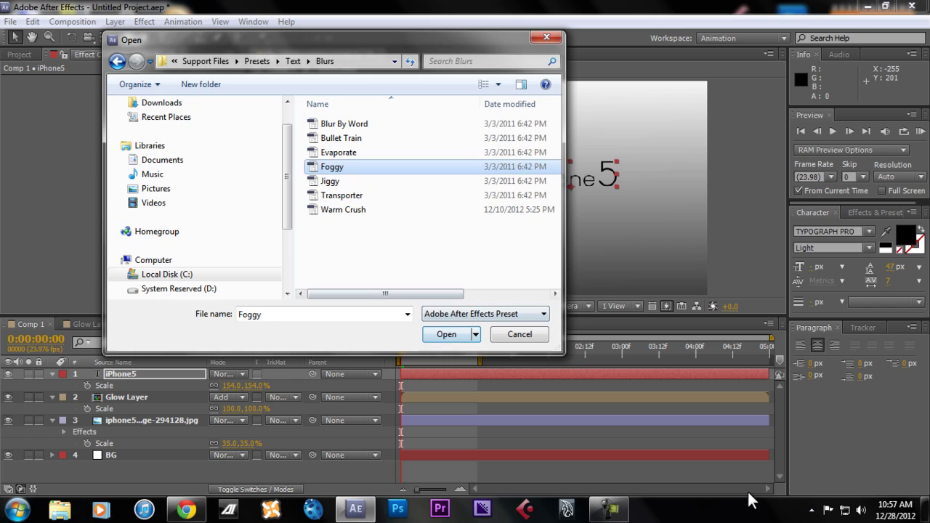
key(Return)
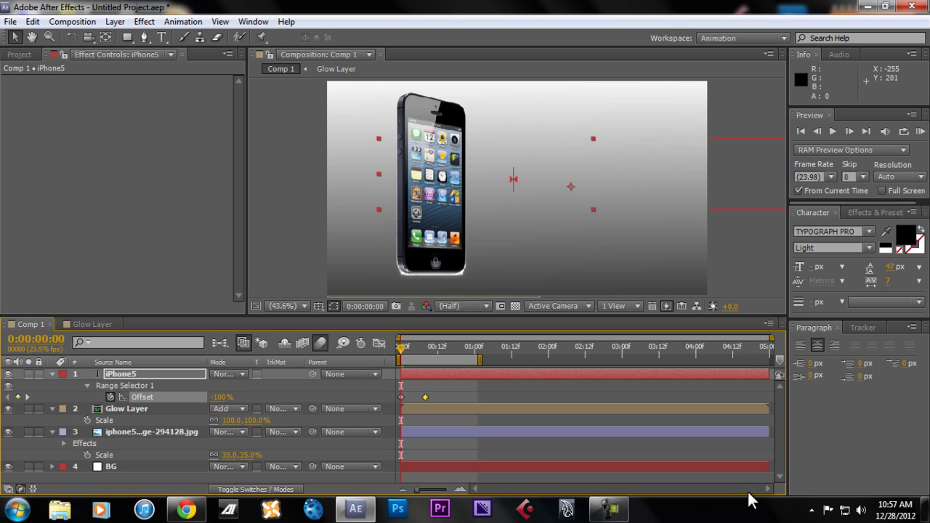
- Reveal the Glow Layer's keyframes and align the title's second Offset keyframe with the second Mask Path keyframe
key(ctrl+Down)
key(u)
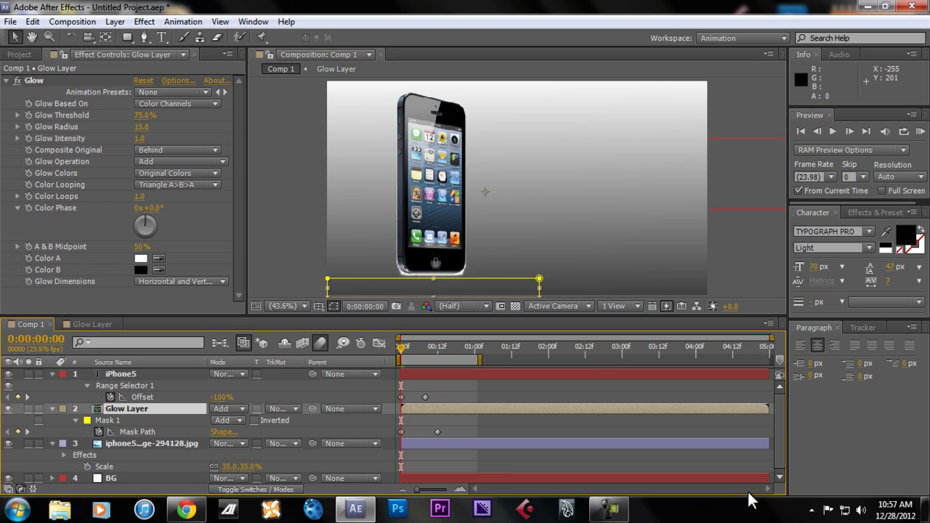
drag(425, 397, 438, 398)
click(502, 397)
- Preview the title's blur animation together with the glow sweep over the phone
click(920, 131)
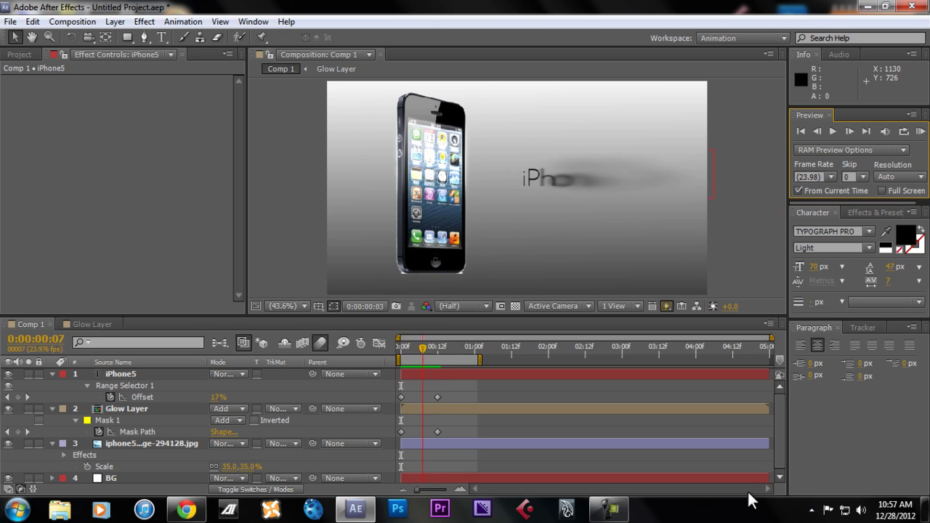
key(space)
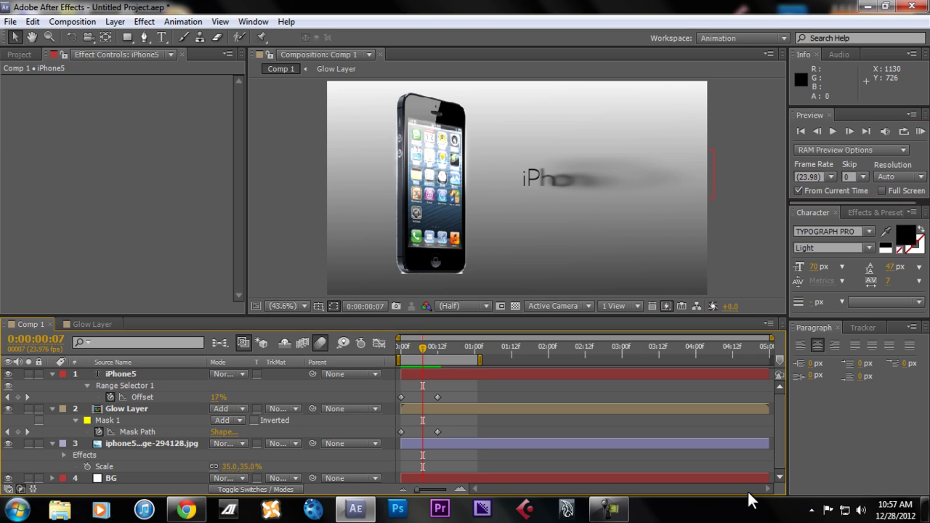
key(space)
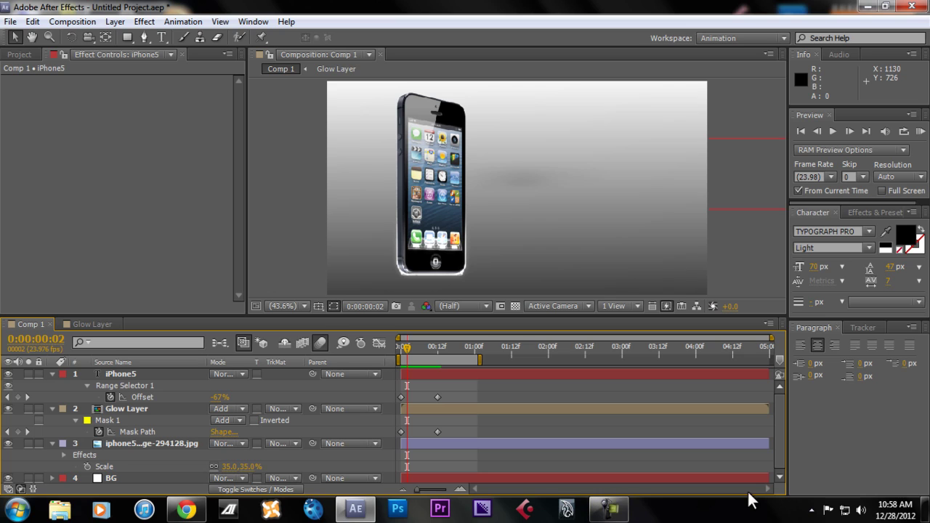
- Collapse the expanded properties of all layers and select every layer in Comp 1
key(u)
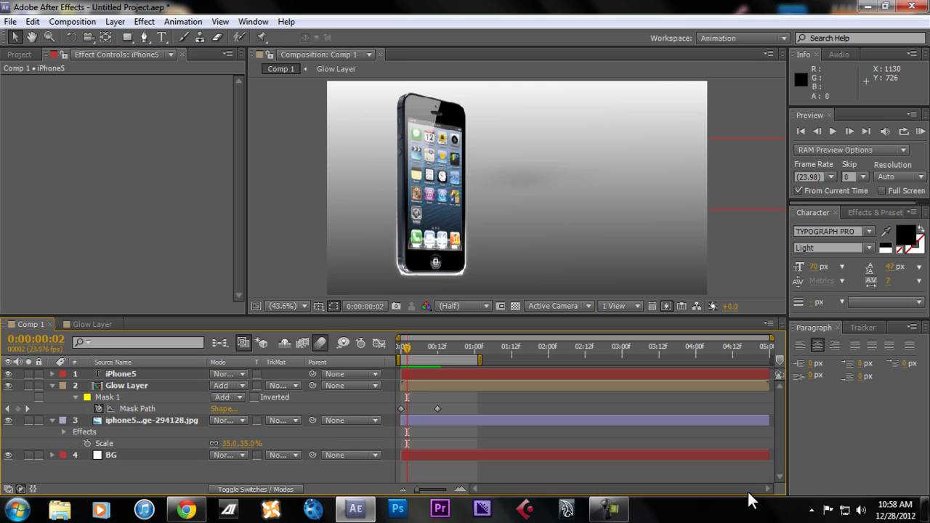
key(u)
key(u)
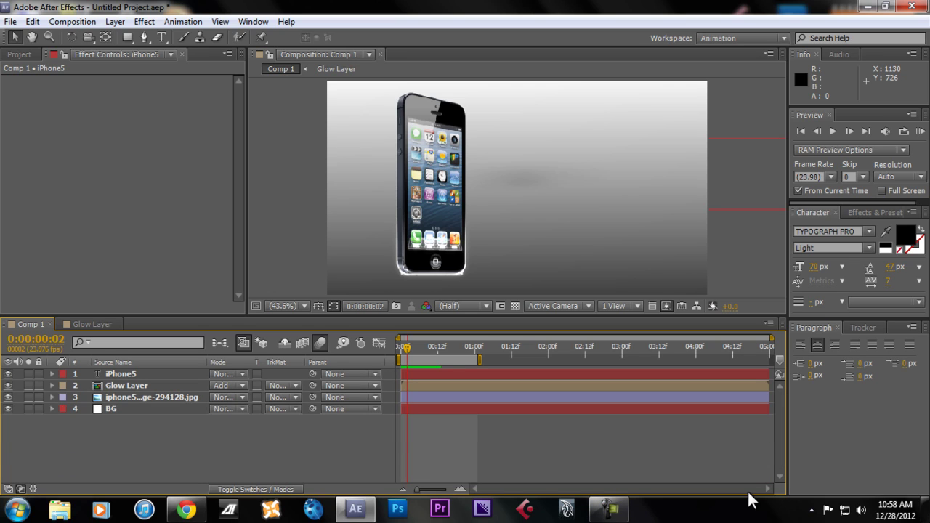
key(ctrl+a)
key(ctrl+shift+a)
key(ctrl+a)
key(ctrl+shift+a)
key(ctrl+a)
key(F10)
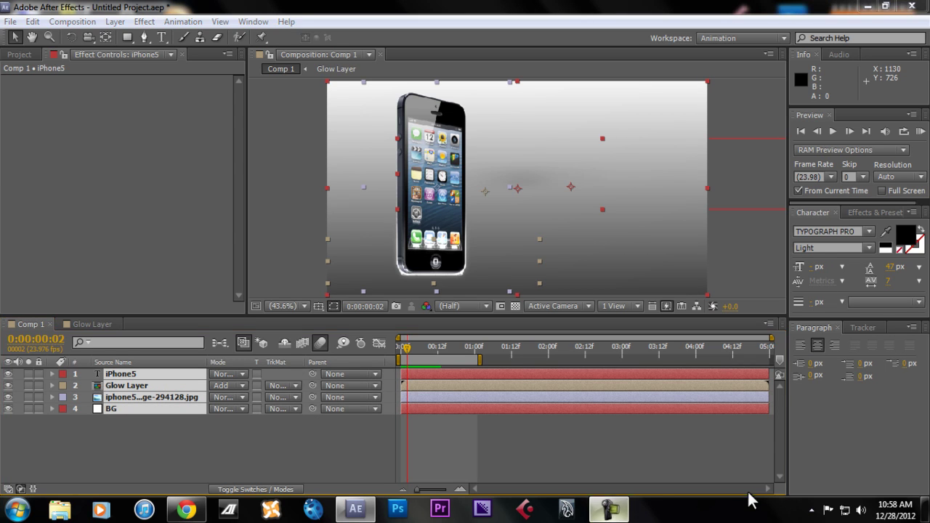